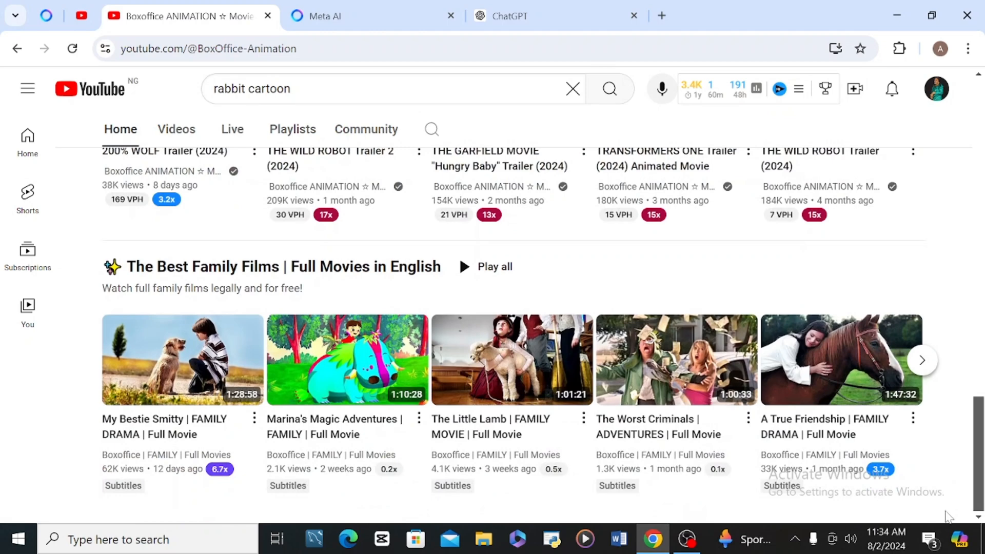
Browse the video sections on the Boxoffice Animation YouTube channel's home page
{"action": "scroll", "coordinate": [948, 515], "scroll_direction": "up", "scroll_amount": 3}
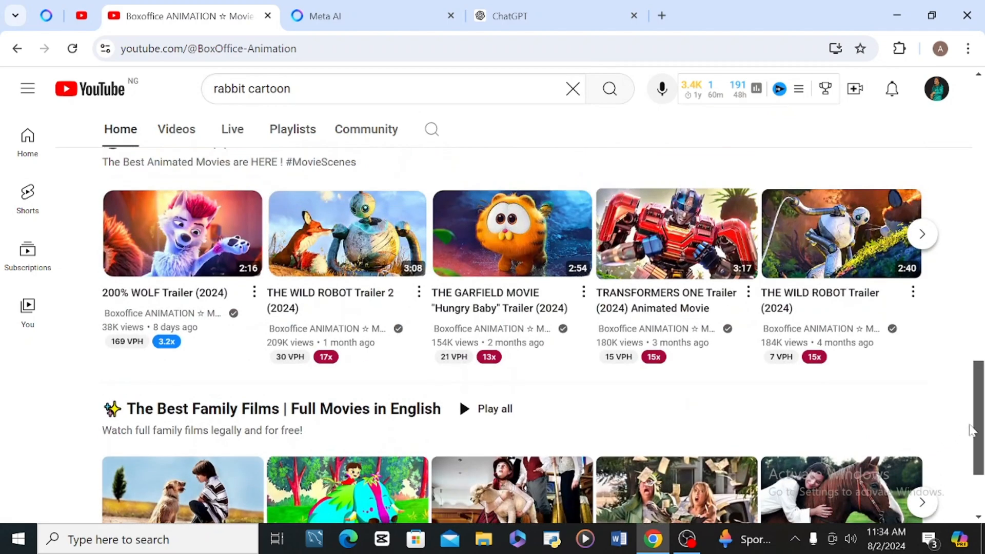
{"action": "left_click_drag", "start_coordinate": [970, 413], "coordinate": [970, 359]}
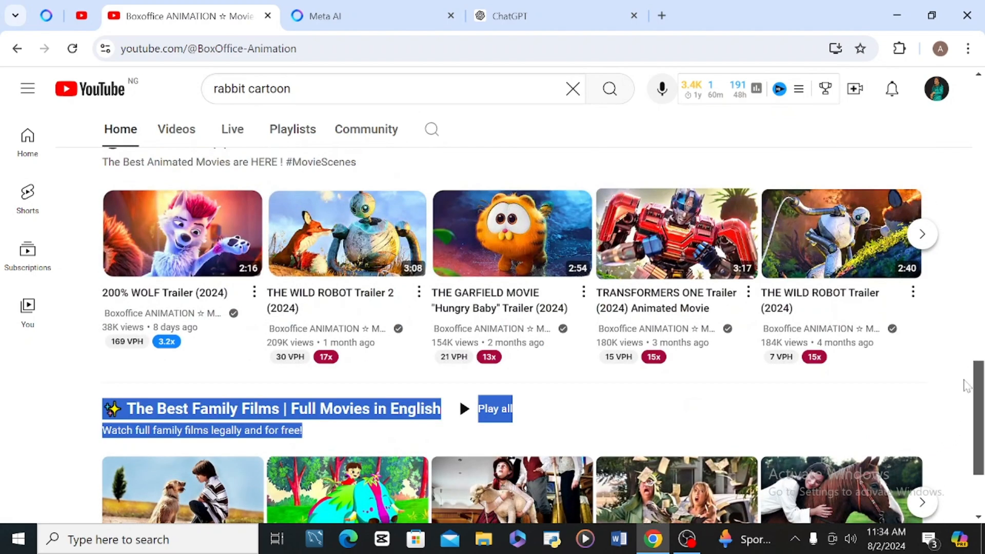
{"action": "left_click", "coordinate": [903, 402]}
{"action": "left_click_drag", "start_coordinate": [977, 401], "coordinate": [971, 265]}
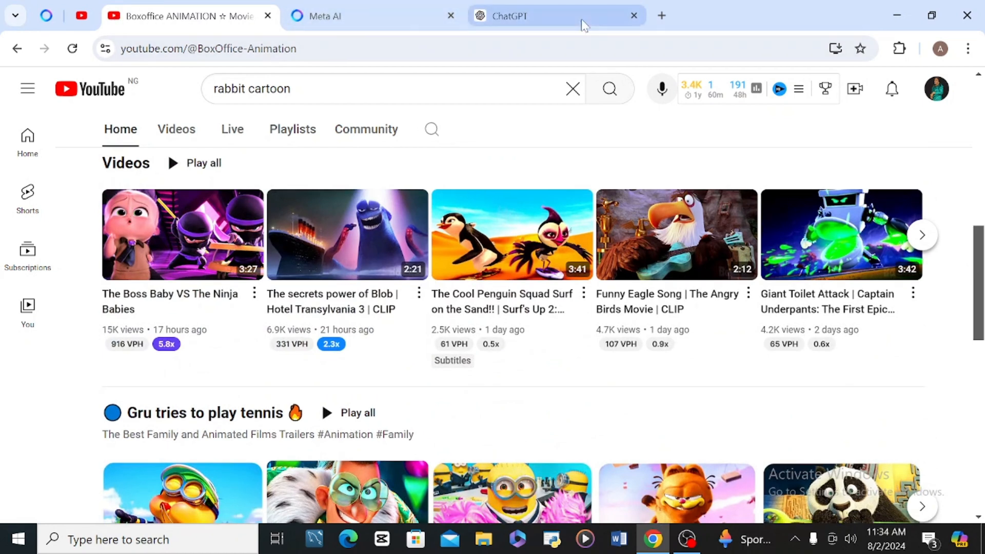
Open meta.ai in a new browser tab
{"action": "left_click", "coordinate": [661, 16]}
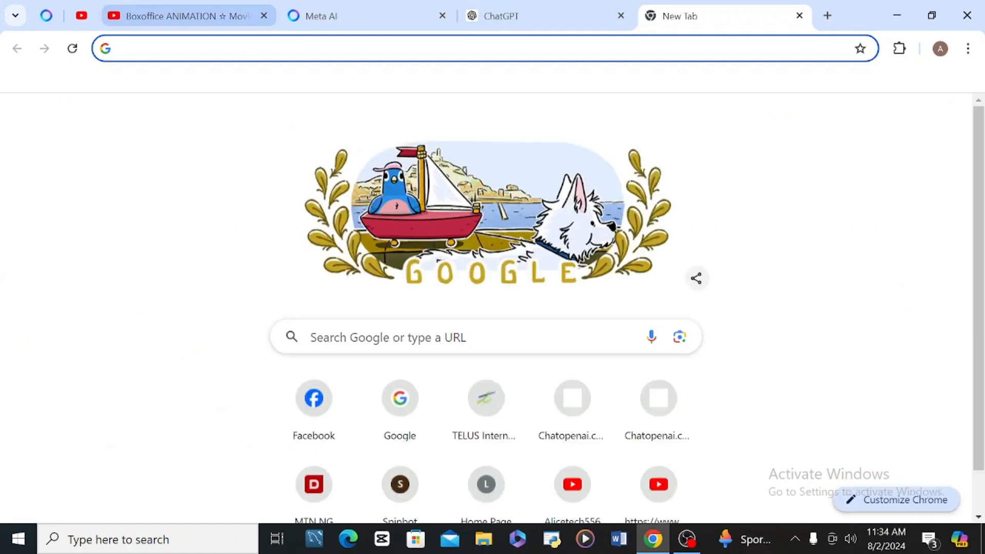
{"action": "type", "text": "meta.ai"}
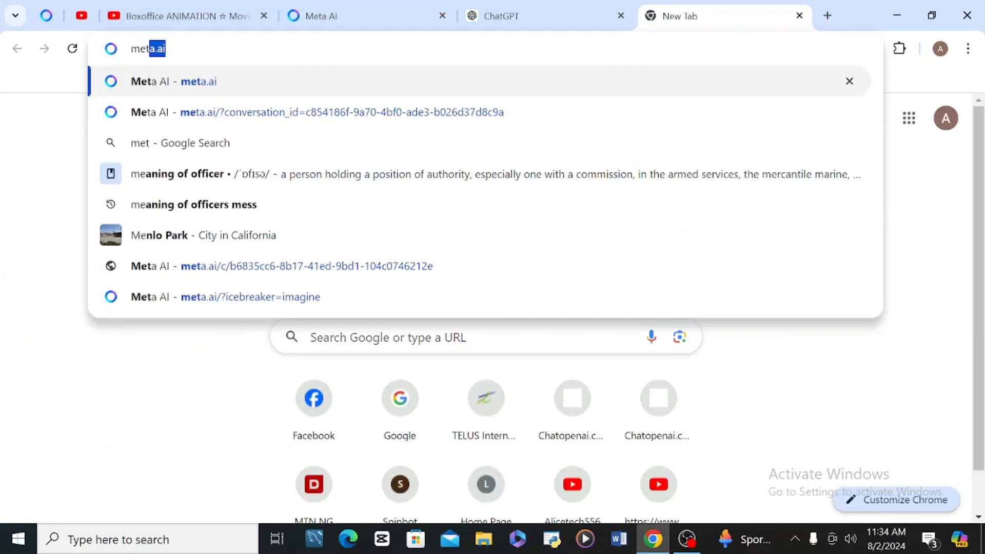
{"action": "key", "text": "Return"}
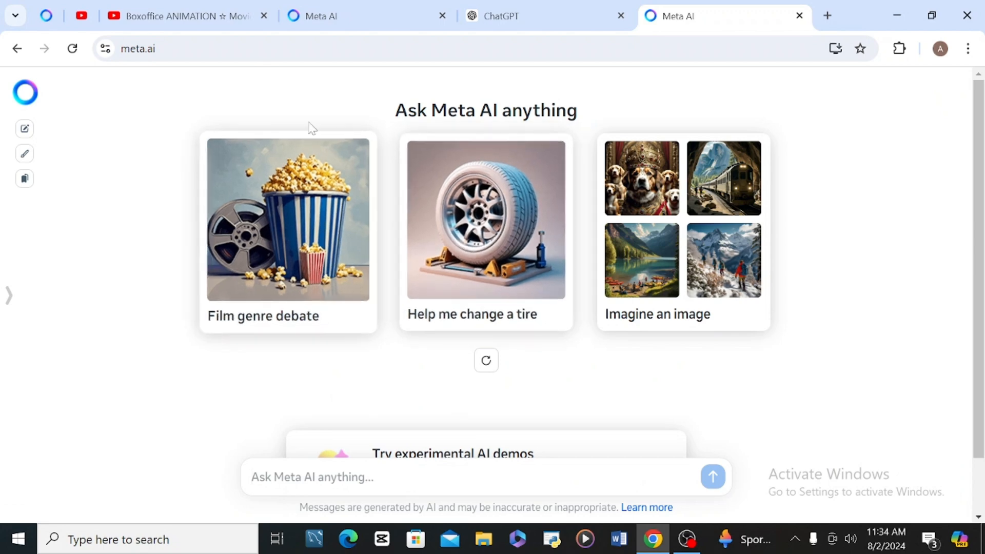
Copy the highway 1 road-trip prompt from the earlier Meta AI conversation and return to the new chat
{"action": "left_click", "coordinate": [310, 26]}
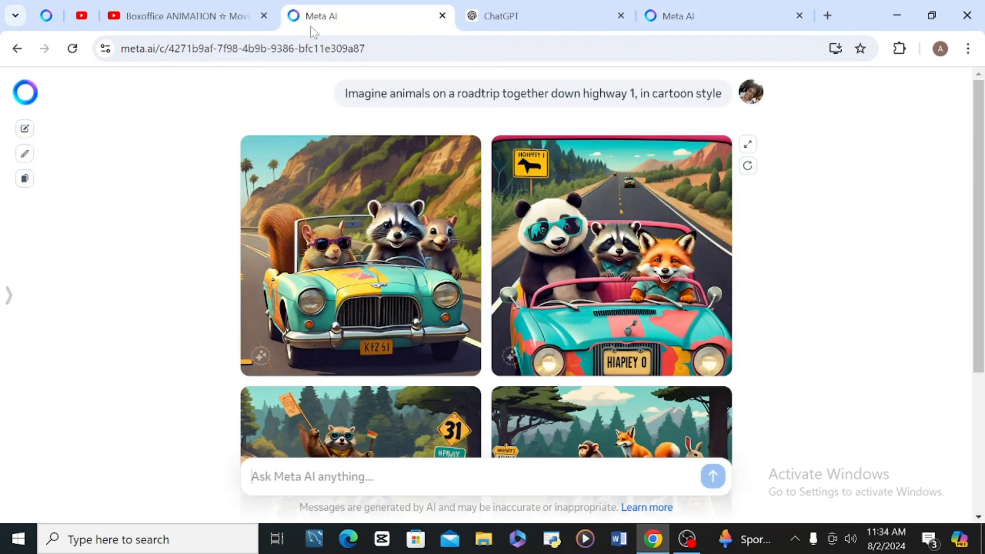
{"action": "triple_click", "coordinate": [339, 97]}
{"action": "key", "text": "ctrl+c"}
{"action": "left_click", "coordinate": [673, 8]}
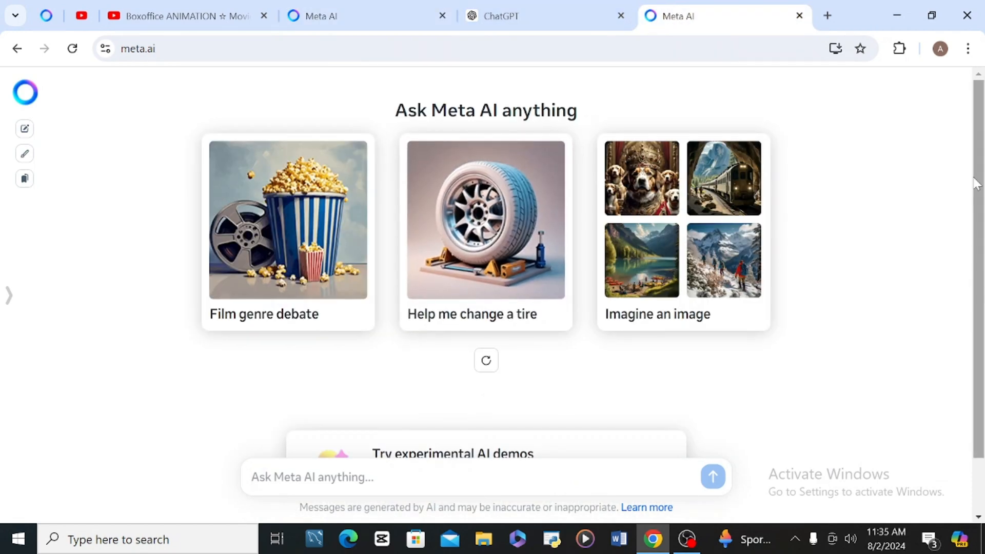
Paste the copied prompt, correct it to "Imagine animals on a road trip together down highway 1, in cartoon style", and submit it
{"action": "left_click_drag", "start_coordinate": [977, 189], "coordinate": [976, 209]}
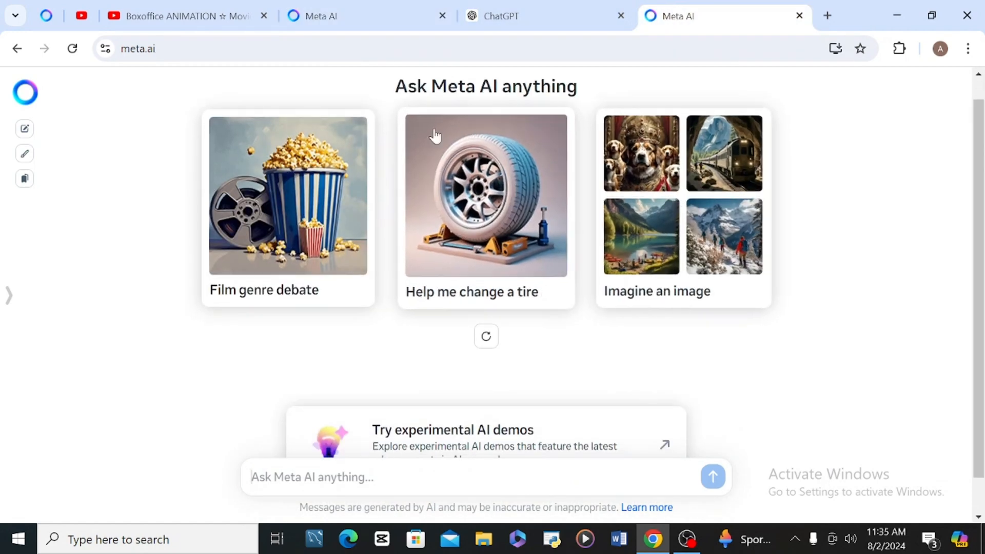
{"action": "left_click", "coordinate": [359, 477]}
{"action": "right_click", "coordinate": [274, 486]}
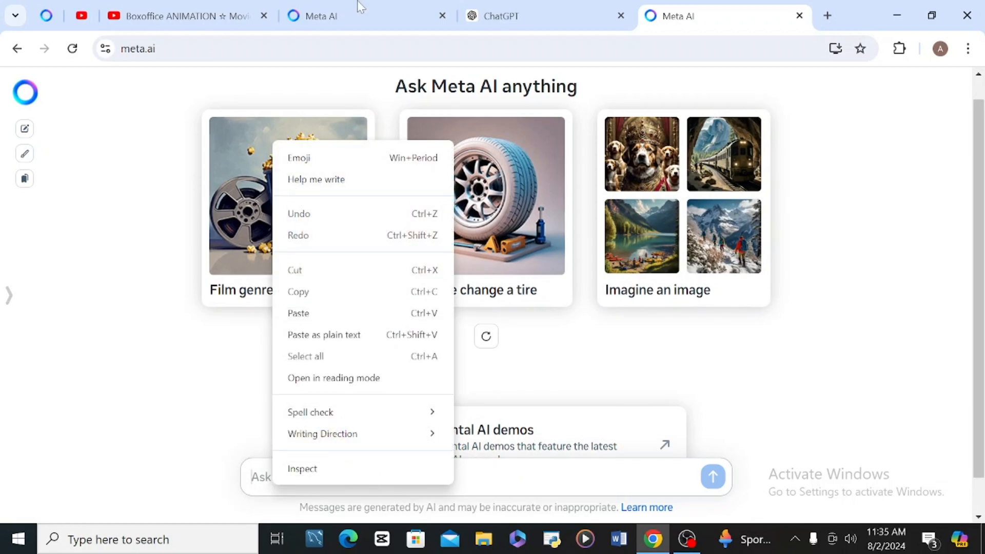
{"action": "key", "text": "ctrl+v"}
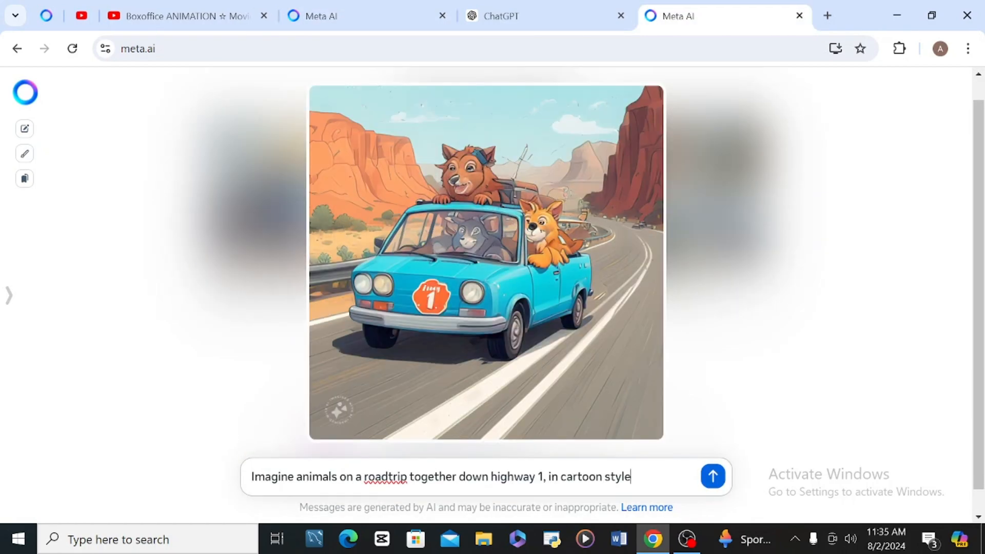
{"action": "type", "text": "."}
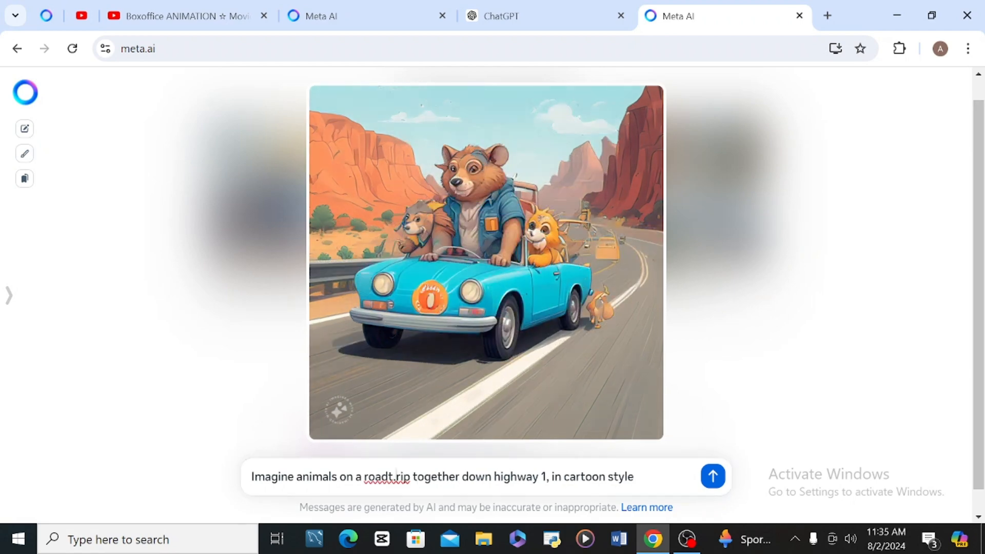
{"action": "key", "text": "BackSpace"}
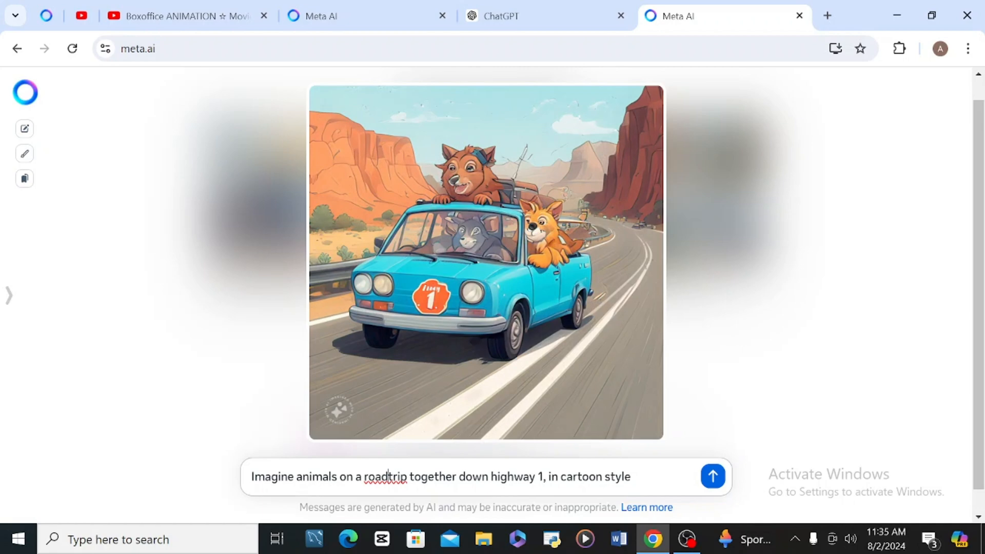
{"action": "left_click", "coordinate": [710, 473]}
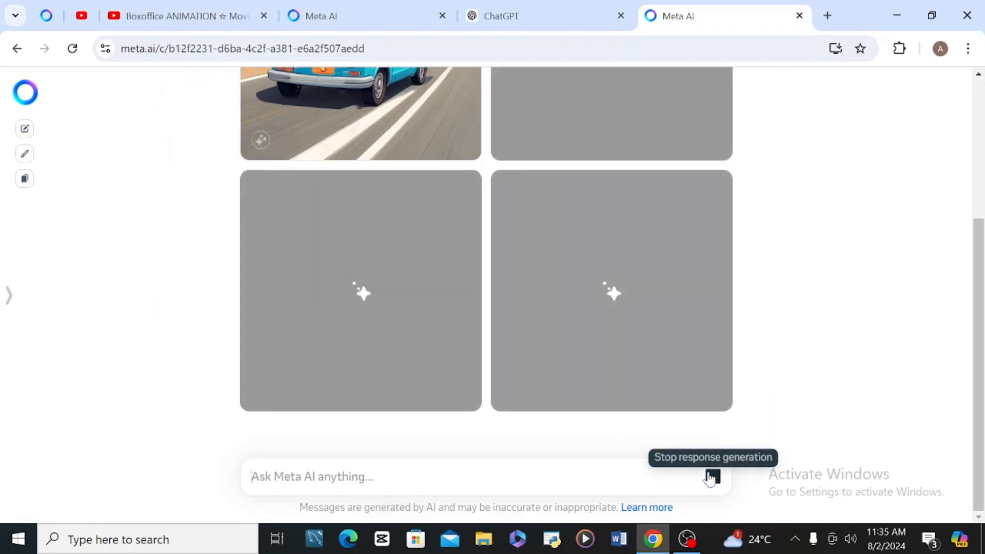
Review the four generated images and download the one with the rabbits, monkey and tiger in the orange convertible
{"action": "scroll", "coordinate": [983, 190], "scroll_direction": "up", "scroll_amount": 2}
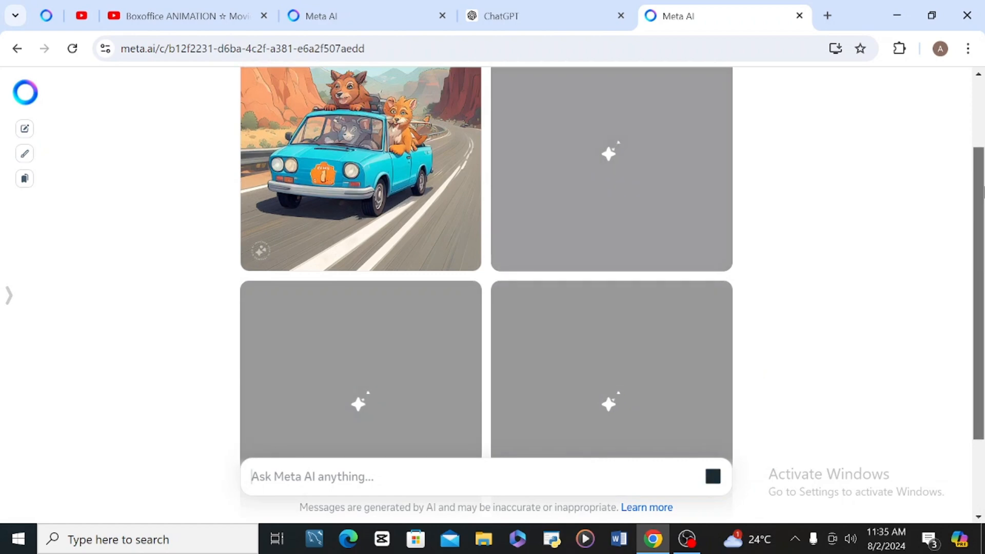
{"action": "scroll", "coordinate": [982, 191], "scroll_direction": "up", "scroll_amount": 2}
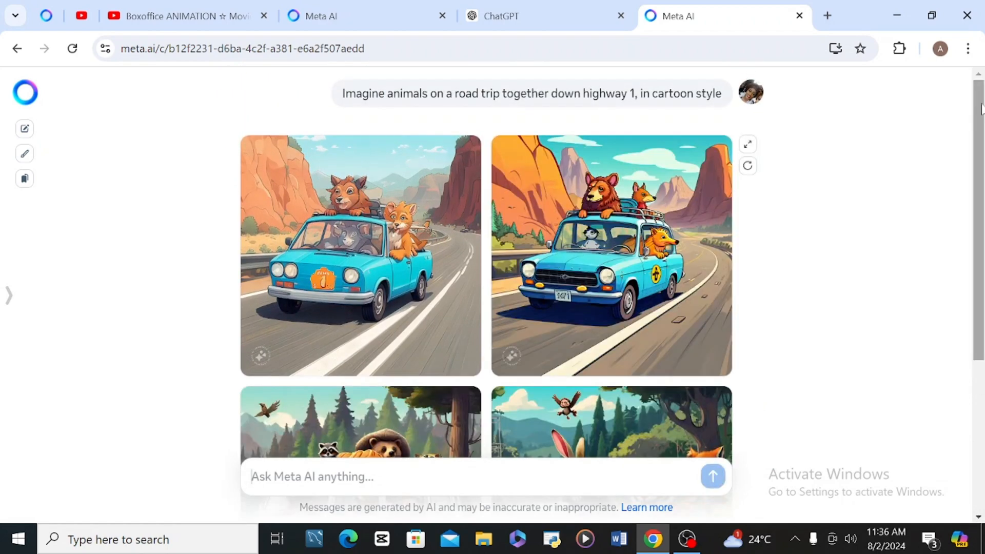
{"action": "left_click_drag", "start_coordinate": [982, 109], "coordinate": [949, 305]}
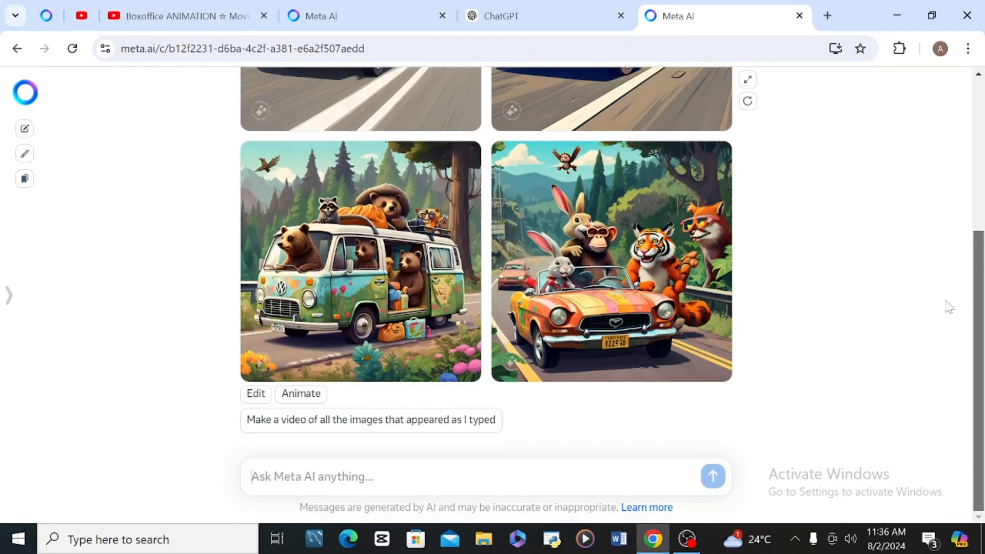
{"action": "scroll", "coordinate": [944, 230], "scroll_direction": "up", "scroll_amount": 1}
{"action": "scroll", "coordinate": [946, 154], "scroll_direction": "up", "scroll_amount": 5}
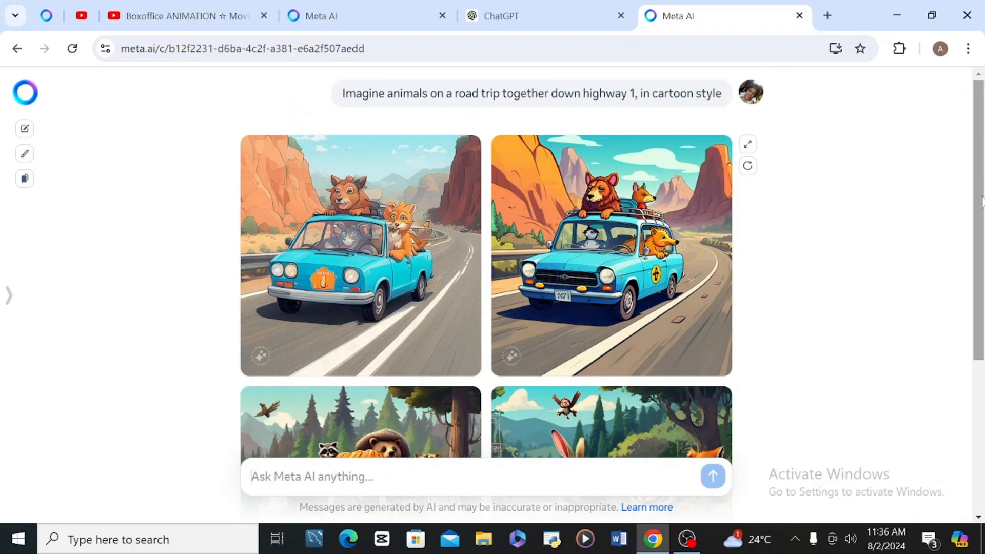
{"action": "scroll", "coordinate": [981, 202], "scroll_direction": "down", "scroll_amount": 5}
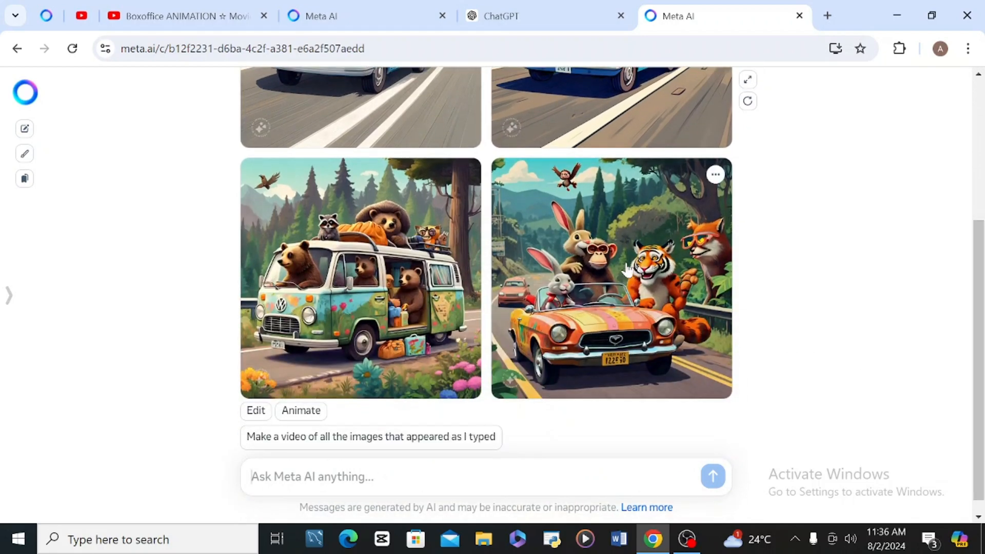
{"action": "left_click", "coordinate": [716, 177]}
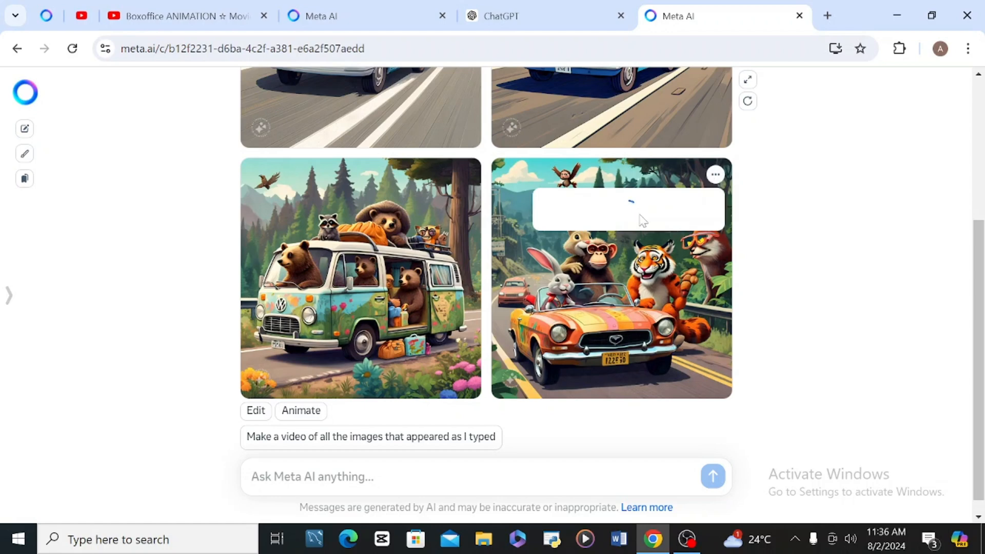
{"action": "left_click", "coordinate": [625, 221]}
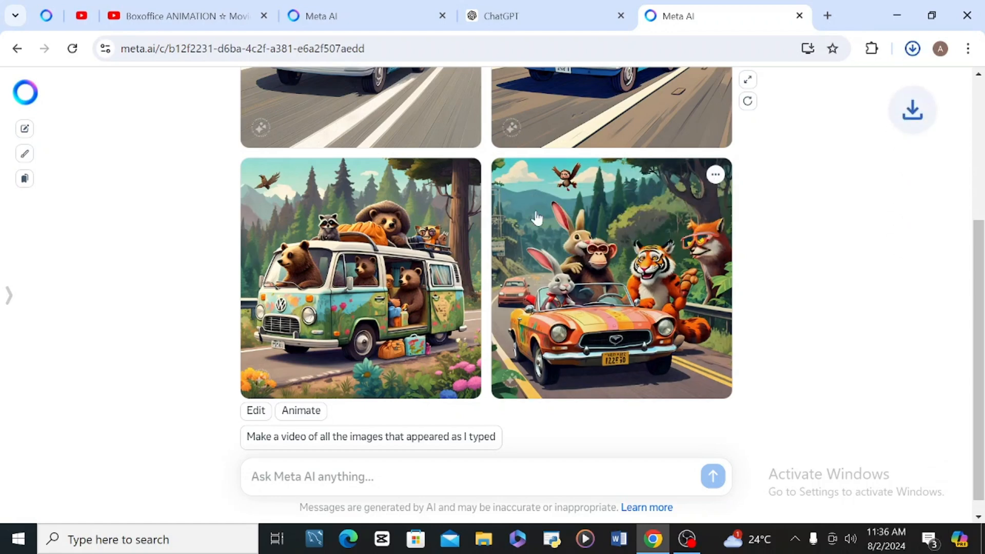
Open the image of the bears in the green camper van and download it
{"action": "left_click", "coordinate": [464, 173]}
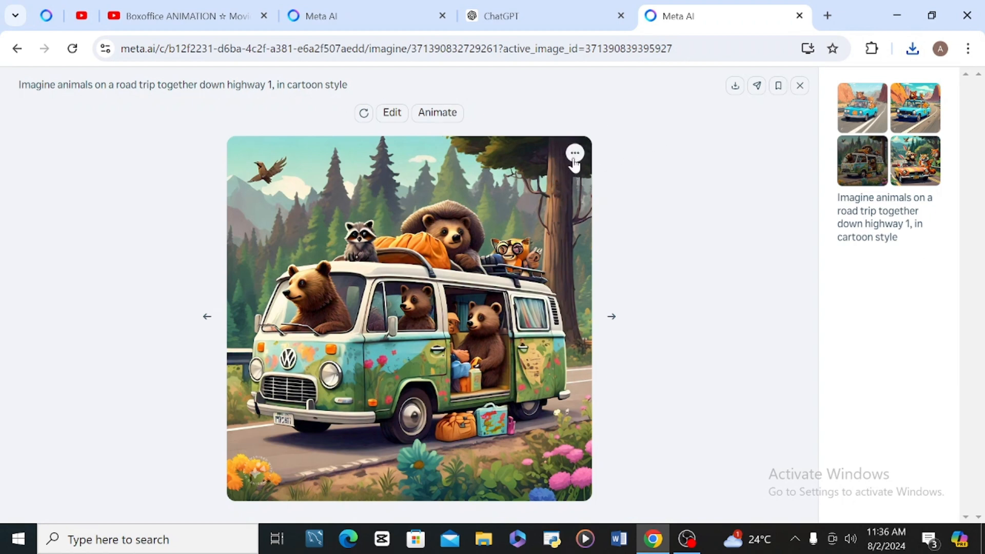
{"action": "left_click", "coordinate": [574, 160]}
{"action": "left_click", "coordinate": [485, 186]}
Select the orange convertible image and regenerate it
{"action": "left_click", "coordinate": [915, 160]}
{"action": "left_click", "coordinate": [574, 154]}
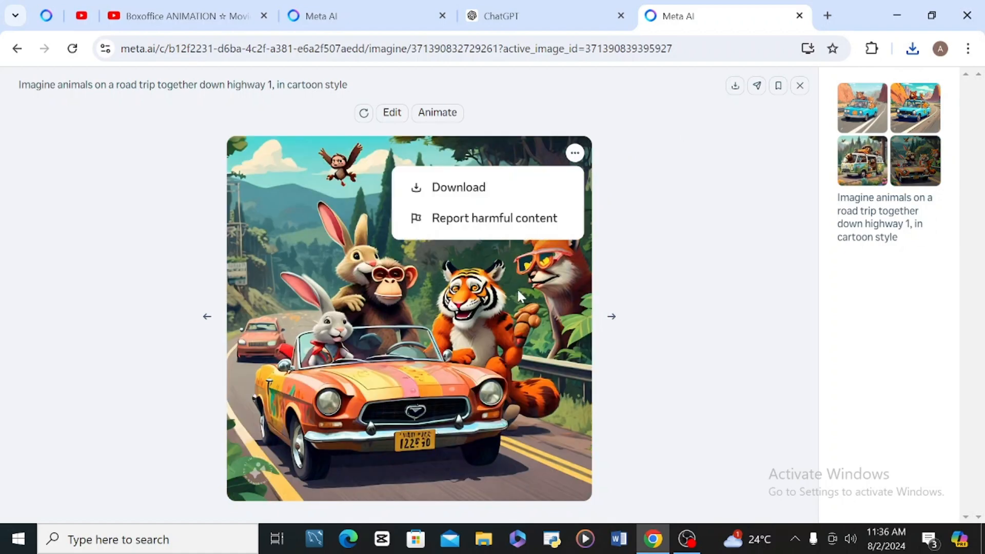
{"action": "left_click", "coordinate": [516, 288]}
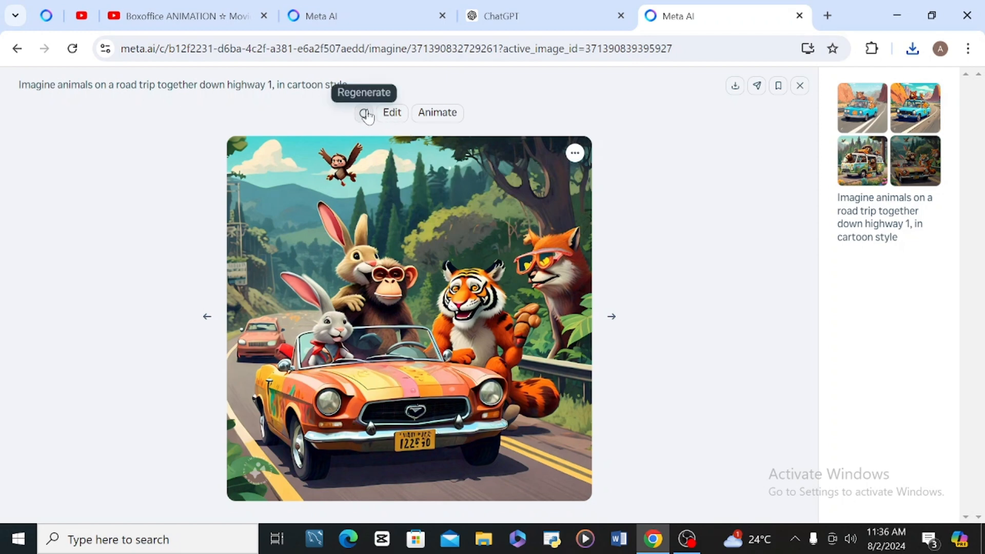
{"action": "left_click", "coordinate": [366, 114]}
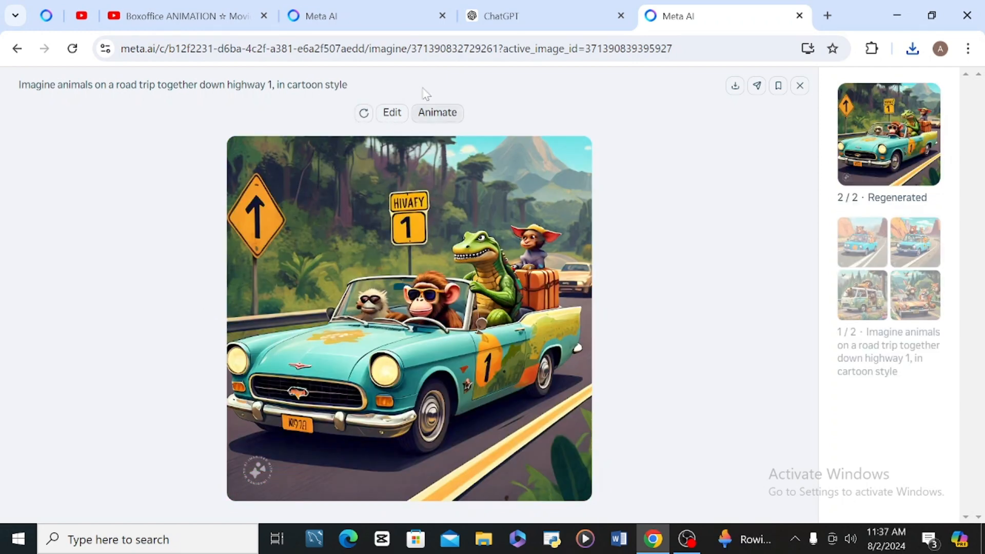
Return to the orange convertible image and submit the edit "imagine animal laugh"
{"action": "key", "text": "Escape"}
{"action": "left_click", "coordinate": [576, 306]}
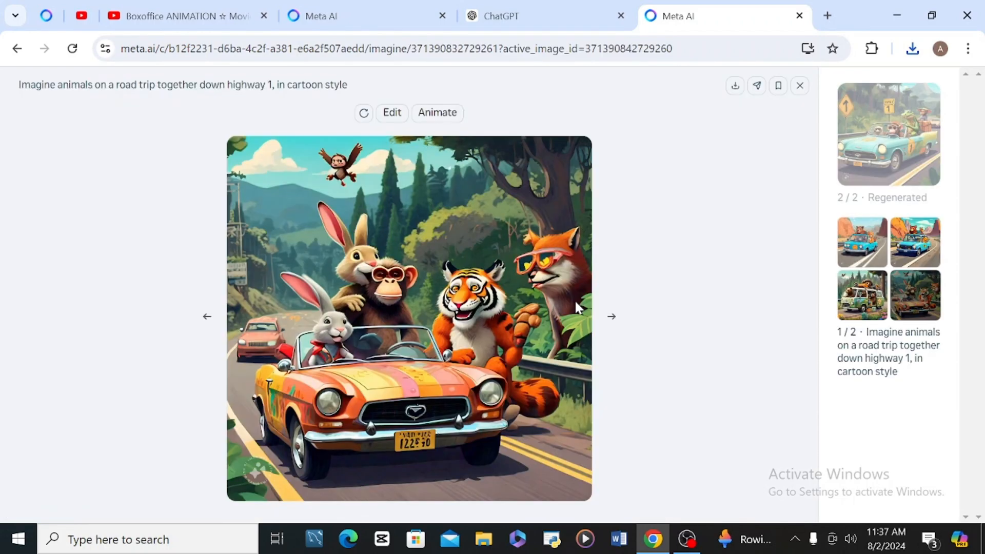
{"action": "left_click", "coordinate": [392, 112]}
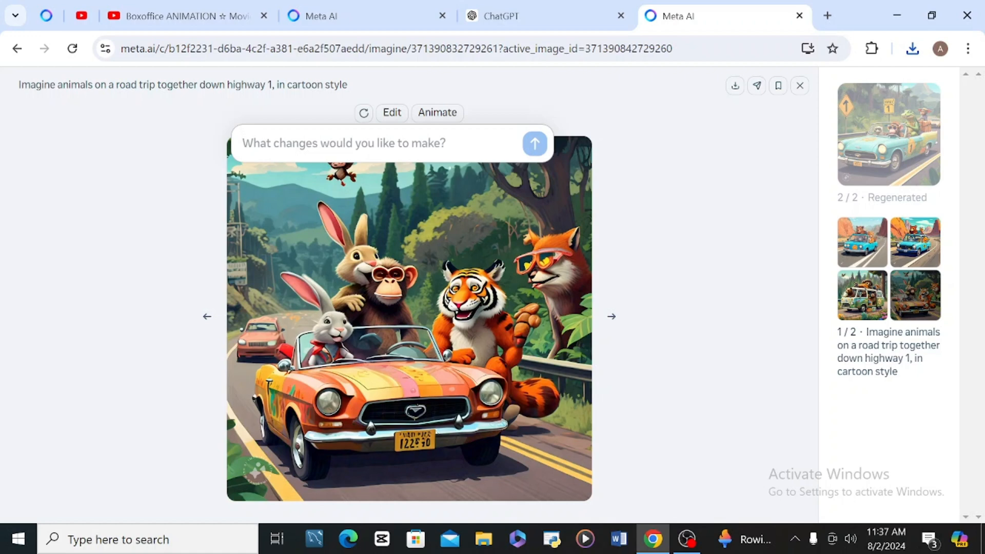
{"action": "type", "text": "imagine a"}
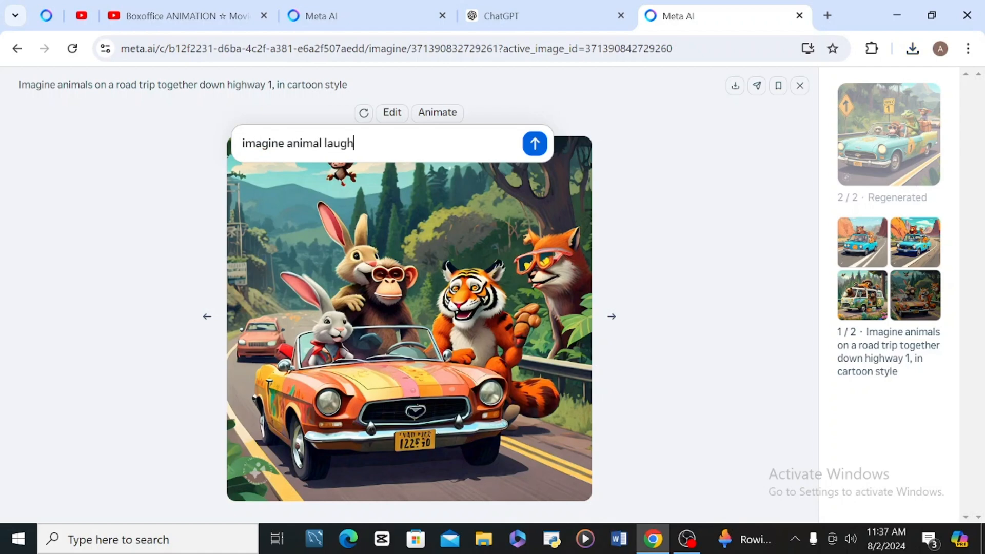
{"action": "type", "text": "nimal laugh"}
{"action": "left_click", "coordinate": [532, 145]}
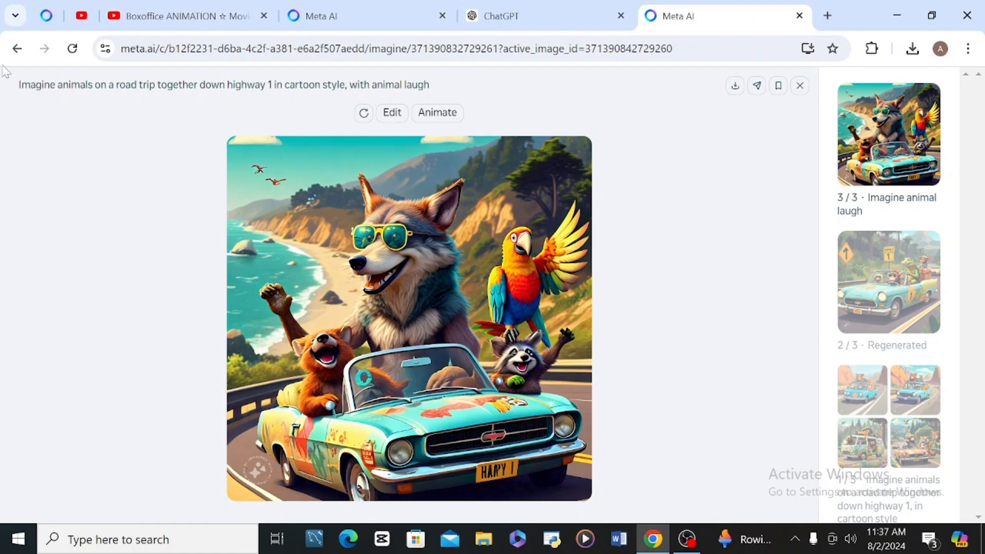
Go back to the first image set in the conversation, reopen the orange convertible image and regenerate it again
{"action": "left_click", "coordinate": [17, 48]}
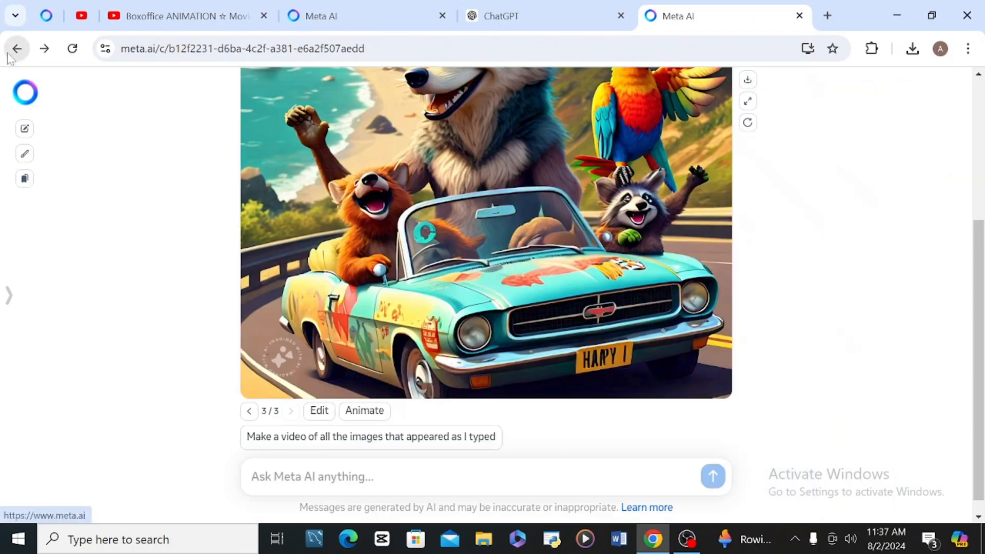
{"action": "left_click", "coordinate": [249, 413]}
{"action": "left_click", "coordinate": [248, 413]}
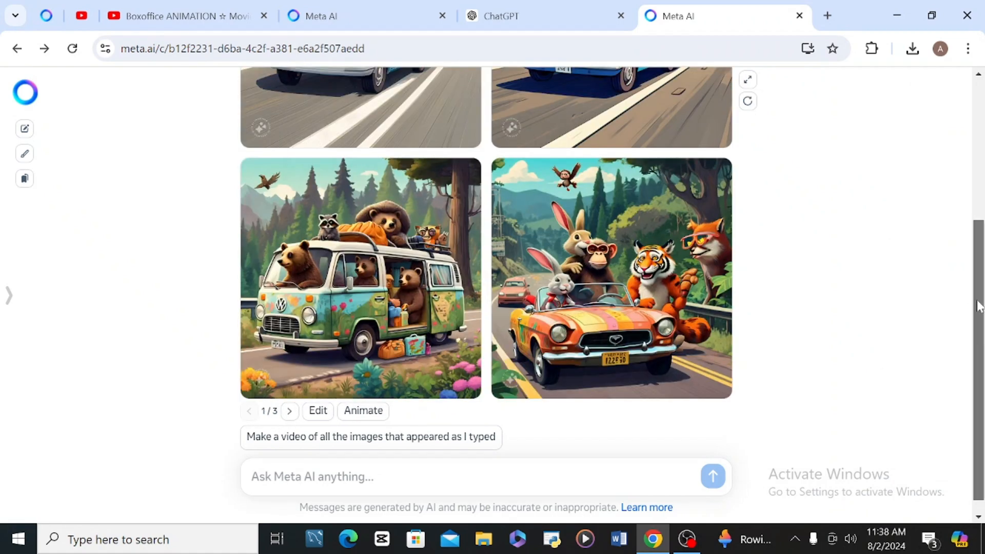
{"action": "left_click_drag", "start_coordinate": [979, 306], "coordinate": [979, 283]}
{"action": "left_click", "coordinate": [573, 398]}
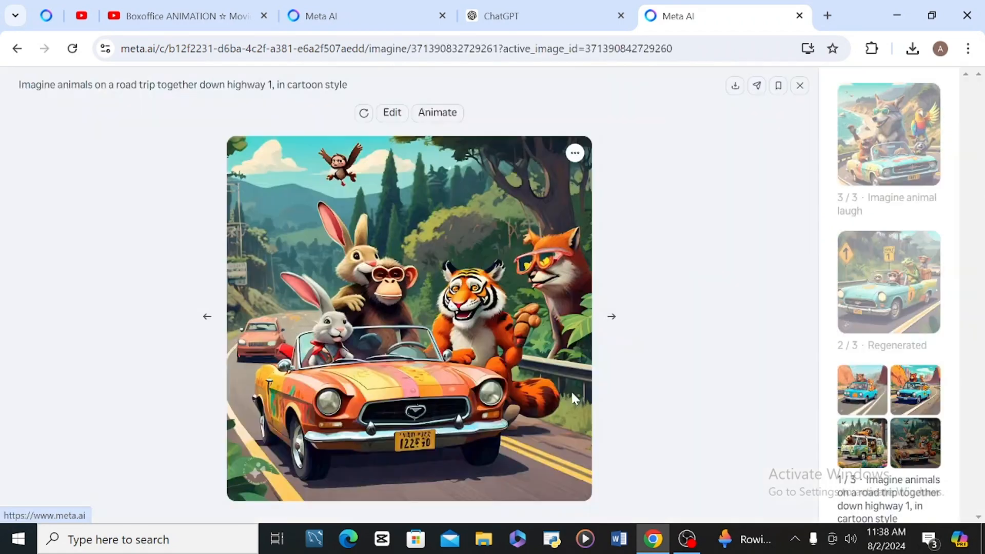
{"action": "left_click", "coordinate": [364, 113]}
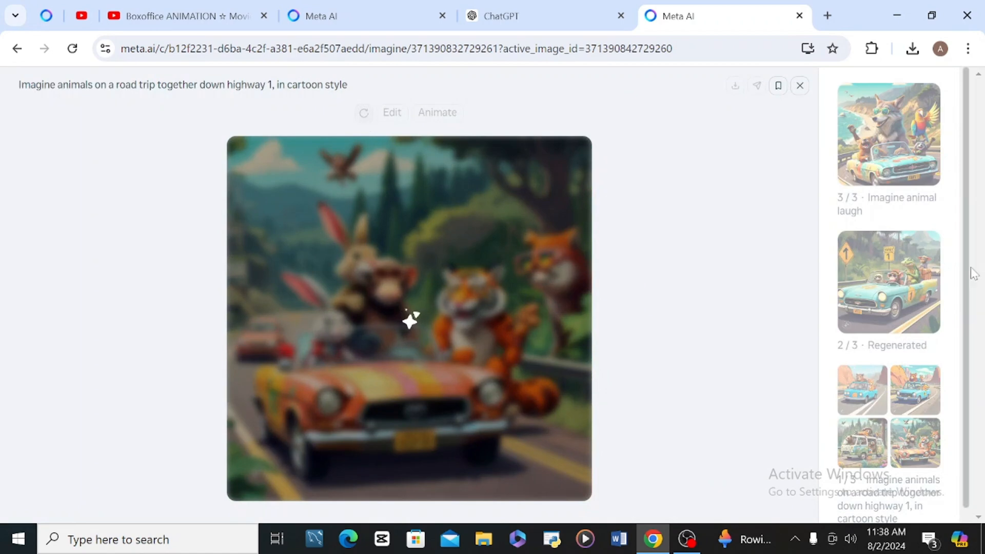
Download the regenerated image of the bear in sunglasses driving the vintage car
{"action": "scroll", "coordinate": [959, 275], "scroll_direction": "up", "scroll_amount": 3}
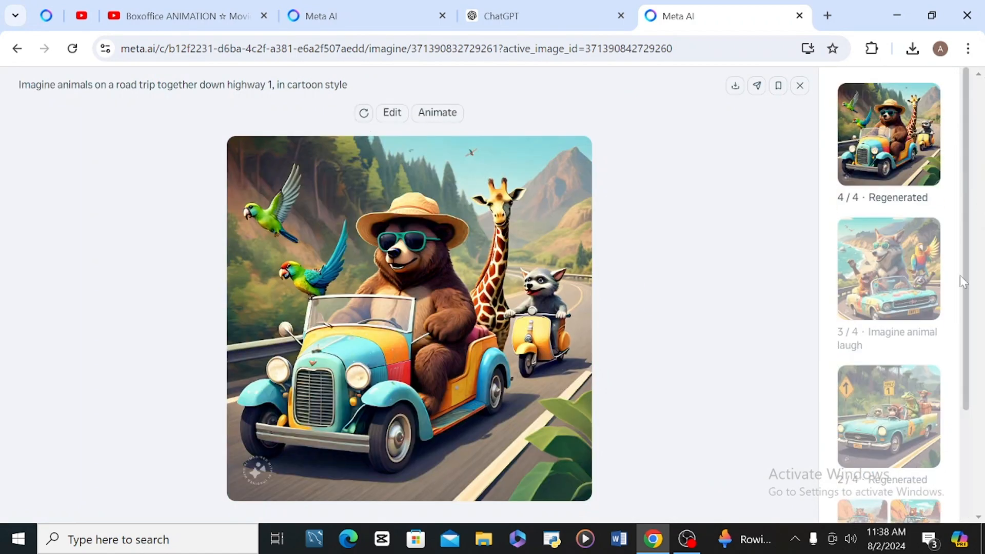
{"action": "left_click", "coordinate": [574, 154]}
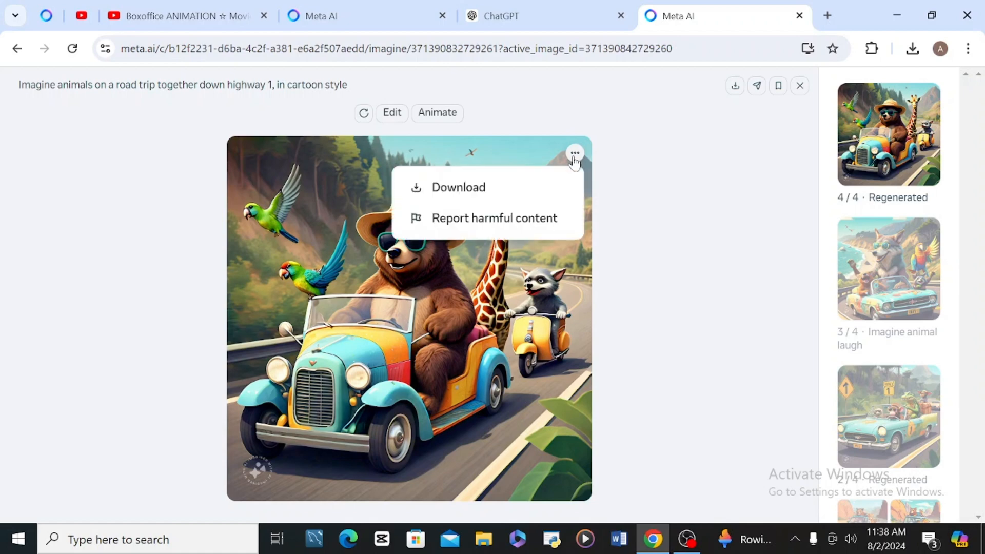
{"action": "left_click", "coordinate": [480, 190]}
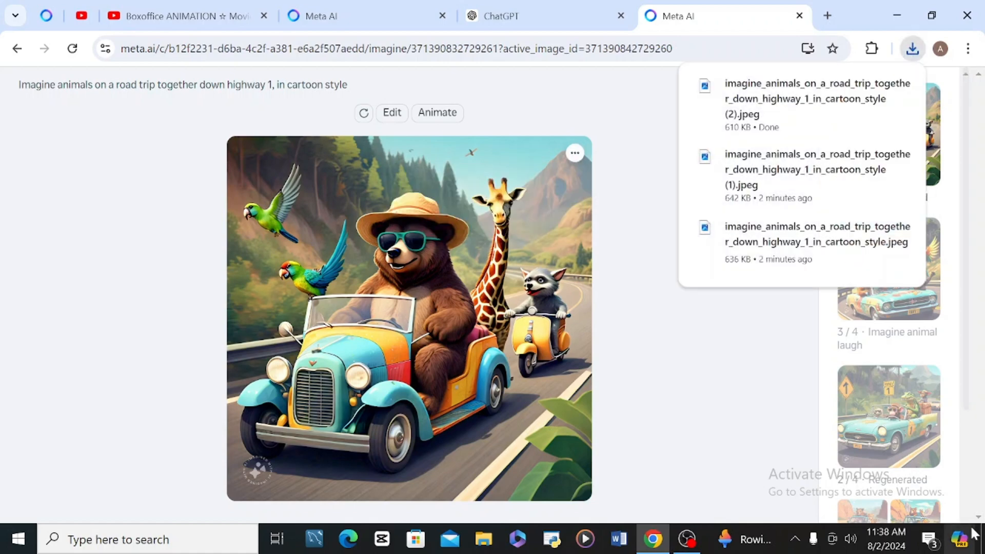
Return to the conversation, go back to the "Imagine animal laugh" version with the laughing wolf and download it
{"action": "scroll", "coordinate": [959, 287], "scroll_direction": "down", "scroll_amount": 2}
{"action": "scroll", "coordinate": [962, 336], "scroll_direction": "down", "scroll_amount": 1}
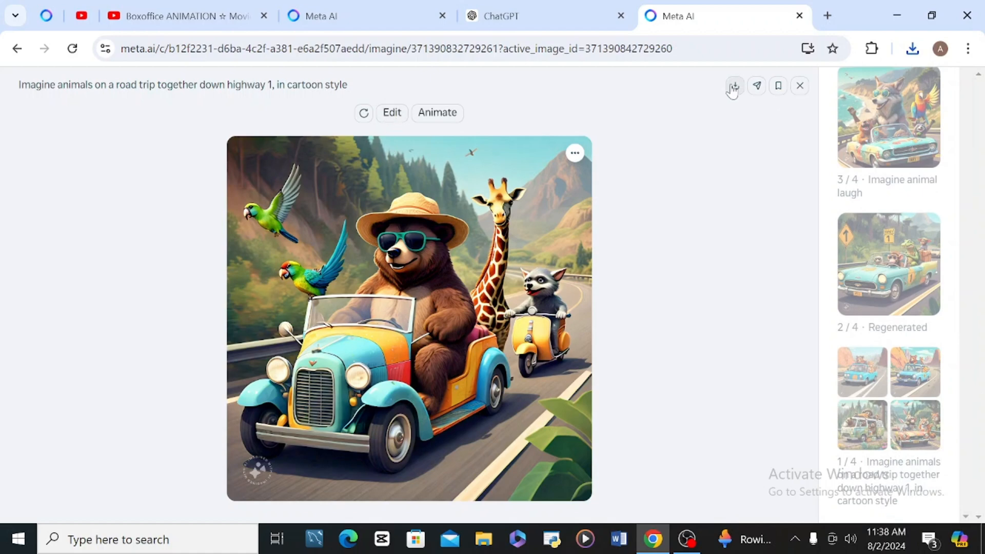
{"action": "left_click", "coordinate": [17, 48]}
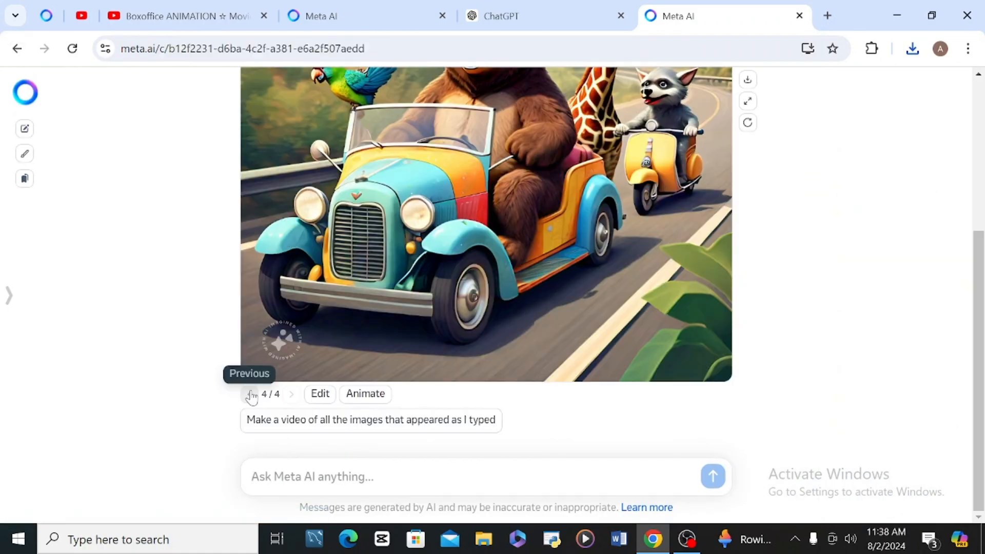
{"action": "left_click", "coordinate": [250, 394]}
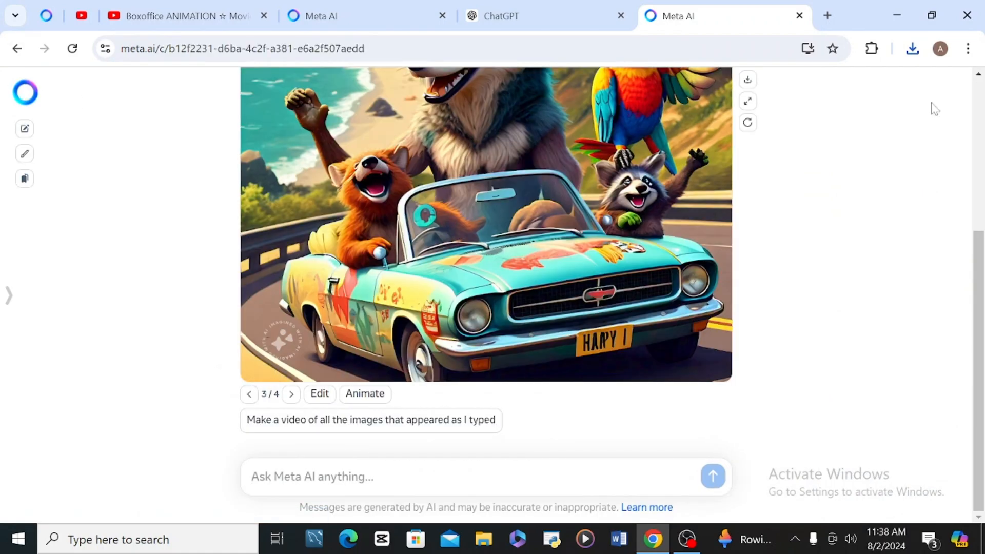
{"action": "scroll", "coordinate": [979, 91], "scroll_direction": "up", "scroll_amount": 5}
{"action": "left_click", "coordinate": [715, 152]}
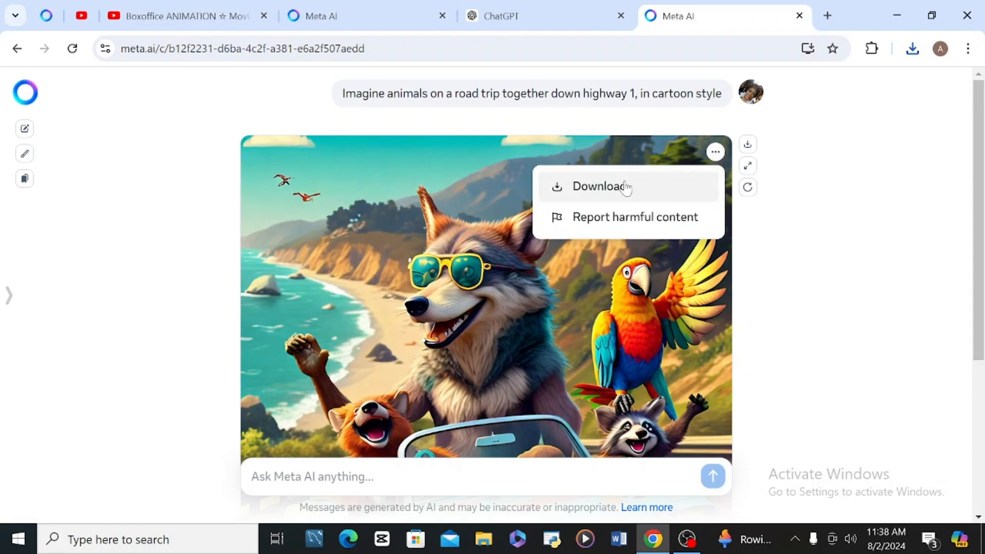
{"action": "left_click", "coordinate": [629, 186]}
Go back to the first image set and download the blue car image with the bear and fox on the roof
{"action": "scroll", "coordinate": [362, 403], "scroll_direction": "down", "scroll_amount": 5}
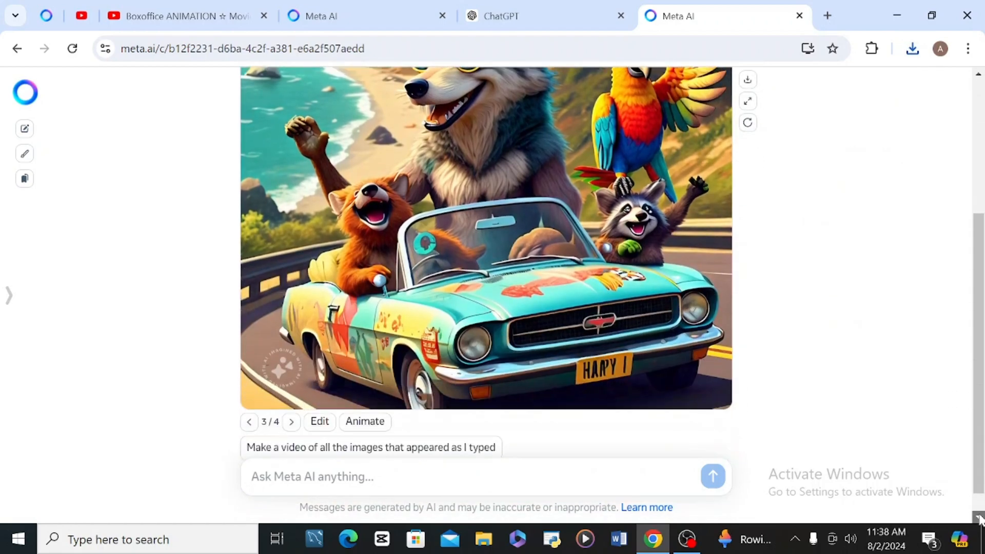
{"action": "left_click", "coordinate": [250, 394]}
{"action": "left_click", "coordinate": [250, 393]}
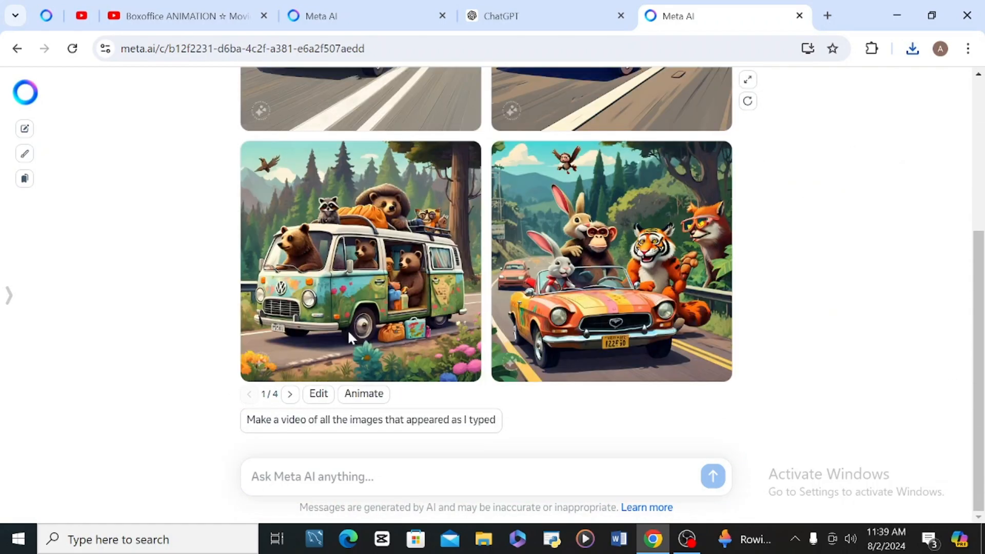
{"action": "scroll", "coordinate": [974, 78], "scroll_direction": "up", "scroll_amount": 4}
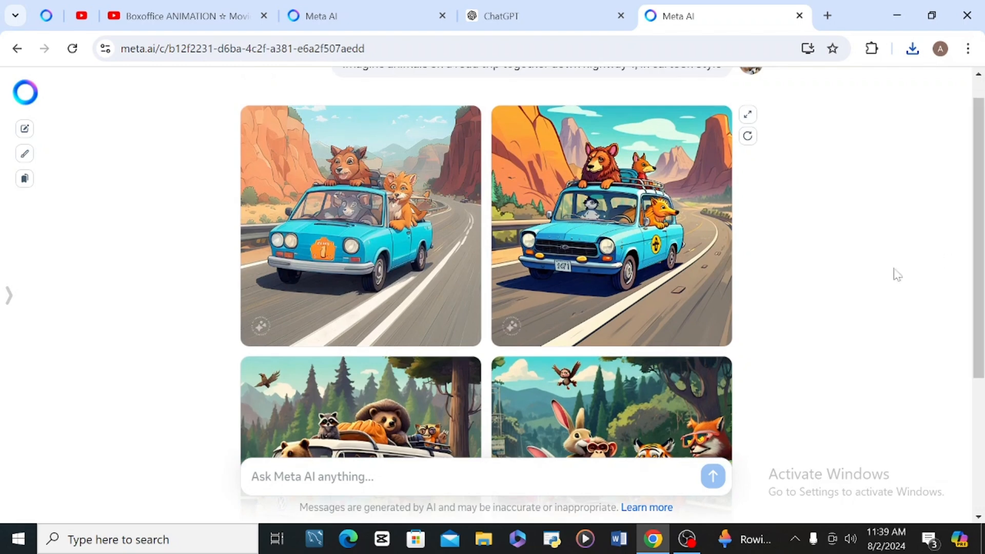
{"action": "left_click", "coordinate": [715, 121]}
{"action": "left_click", "coordinate": [590, 156]}
{"action": "left_click", "coordinate": [978, 518]}
Switch to the other Meta AI conversation and download the panda convertible image and the squirrel and raccoon car image
{"action": "left_click", "coordinate": [367, 16]}
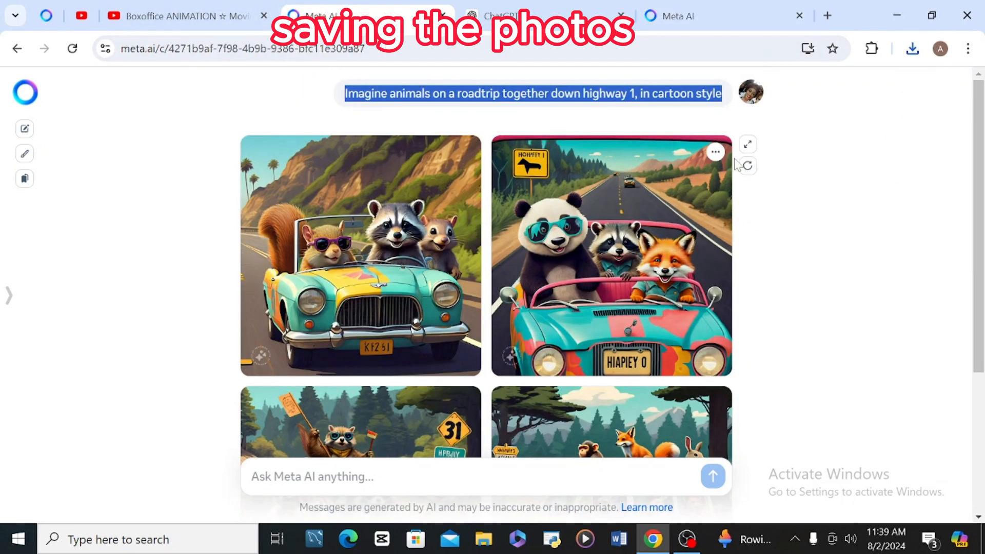
{"action": "left_click", "coordinate": [714, 153]}
{"action": "left_click", "coordinate": [595, 185]}
{"action": "left_click", "coordinate": [464, 151]}
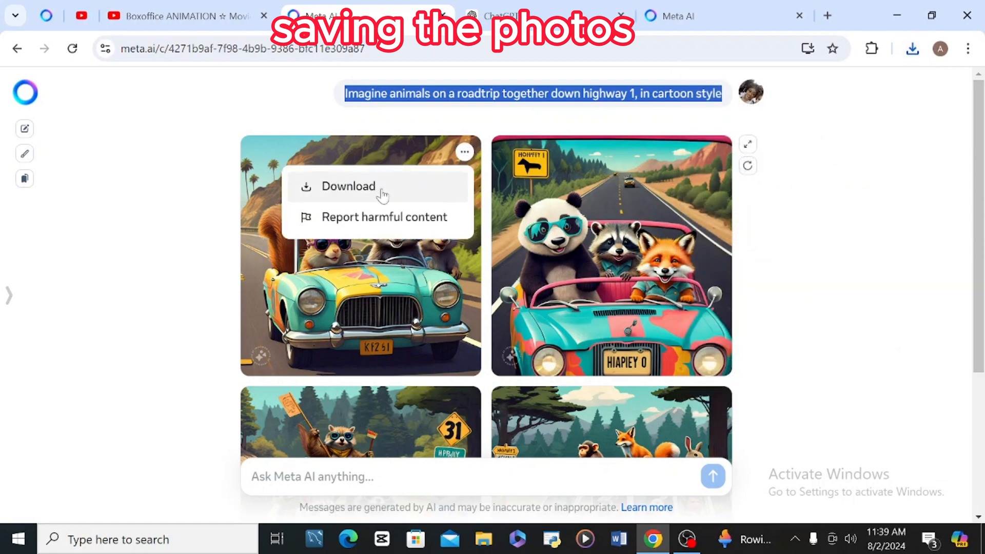
{"action": "left_click", "coordinate": [354, 185]}
Download the image of the flowered camper van and the image of the raccoons in the teal car with the number 1
{"action": "scroll", "coordinate": [892, 457], "scroll_direction": "down", "scroll_amount": 3}
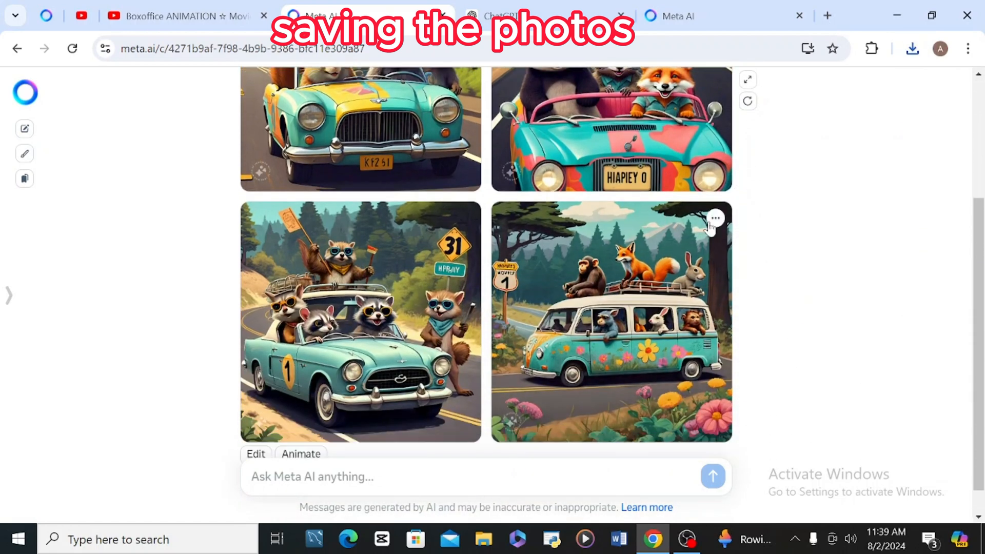
{"action": "left_click", "coordinate": [715, 219]}
{"action": "left_click", "coordinate": [595, 252]}
{"action": "left_click", "coordinate": [464, 218]}
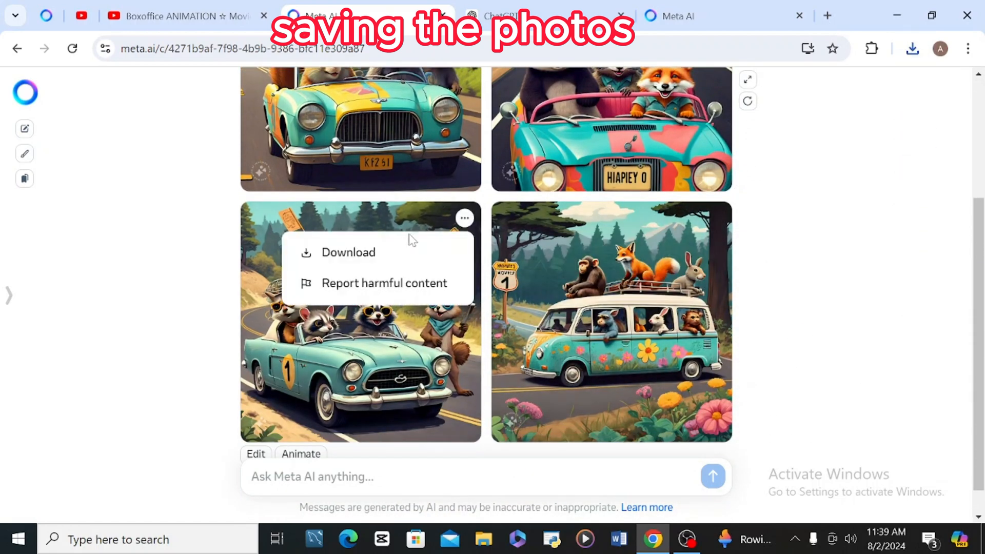
{"action": "left_click", "coordinate": [388, 252]}
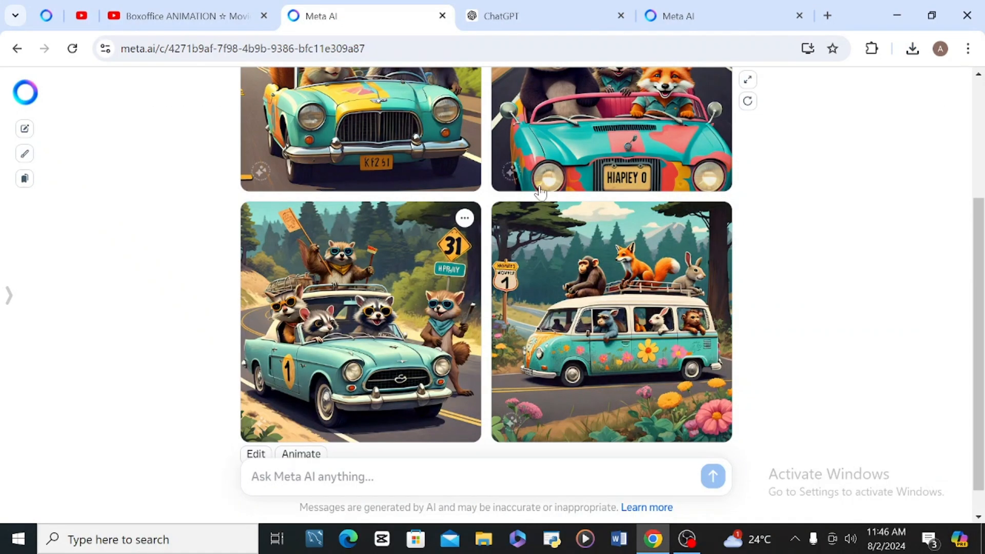
Regenerate the whole image set and download the new image of the monkeys and tiger in the Volkswagen van
{"action": "mouse_move", "coordinate": [974, 431]}
{"action": "left_mouse_down"}
{"action": "mouse_move", "coordinate": [974, 314]}
{"action": "mouse_move", "coordinate": [977, 446]}
{"action": "left_mouse_up"}
{"action": "left_click", "coordinate": [749, 167]}
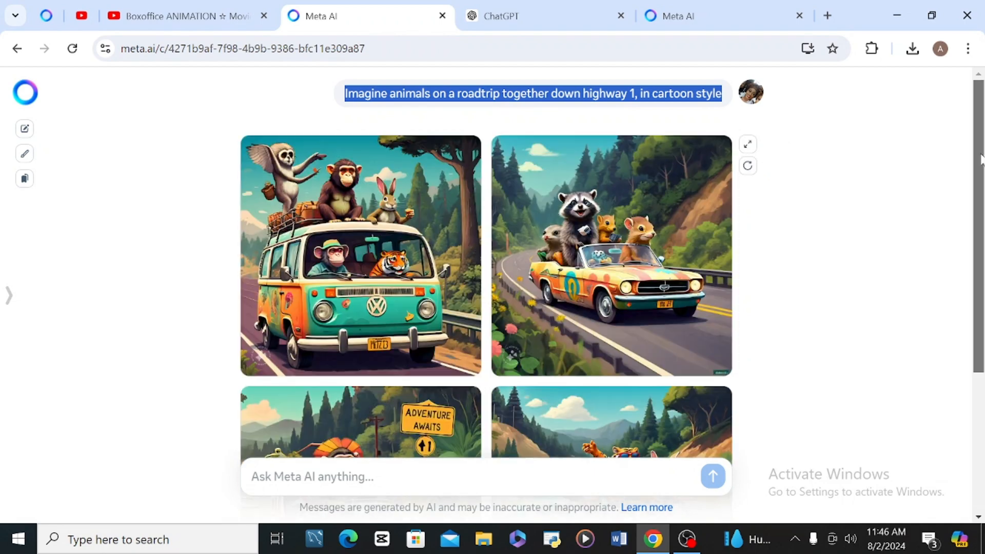
{"action": "left_click_drag", "start_coordinate": [978, 125], "coordinate": [956, 149]}
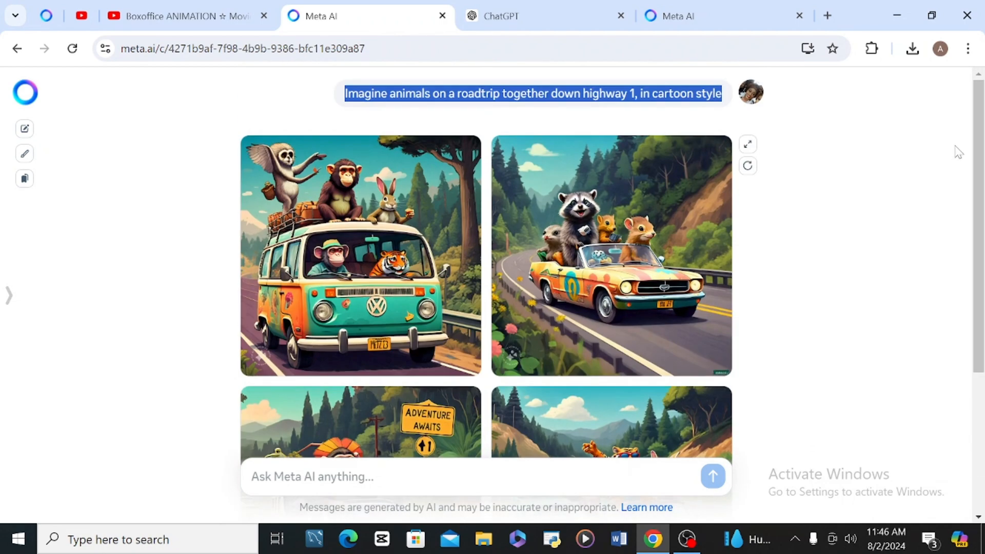
{"action": "left_click", "coordinate": [465, 152]}
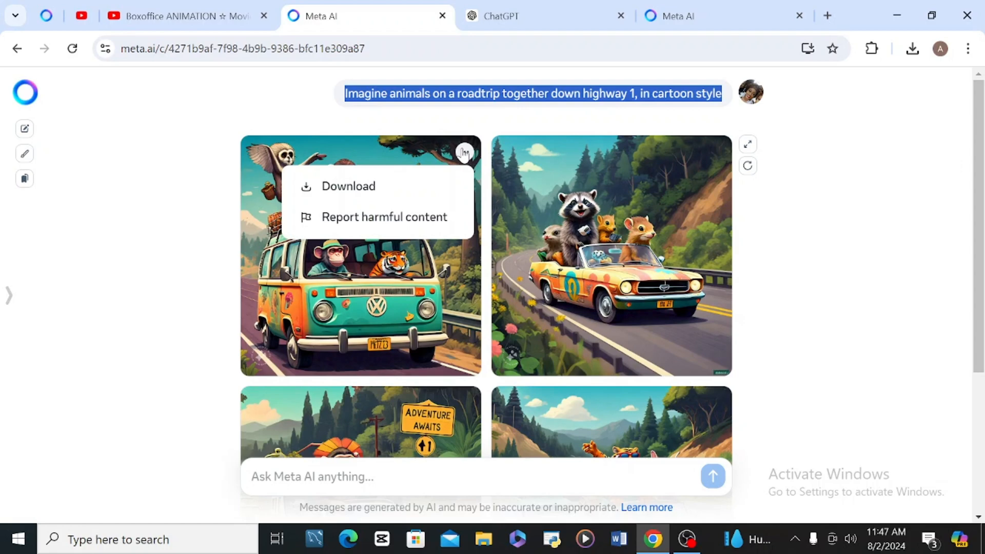
{"action": "left_click", "coordinate": [354, 187]}
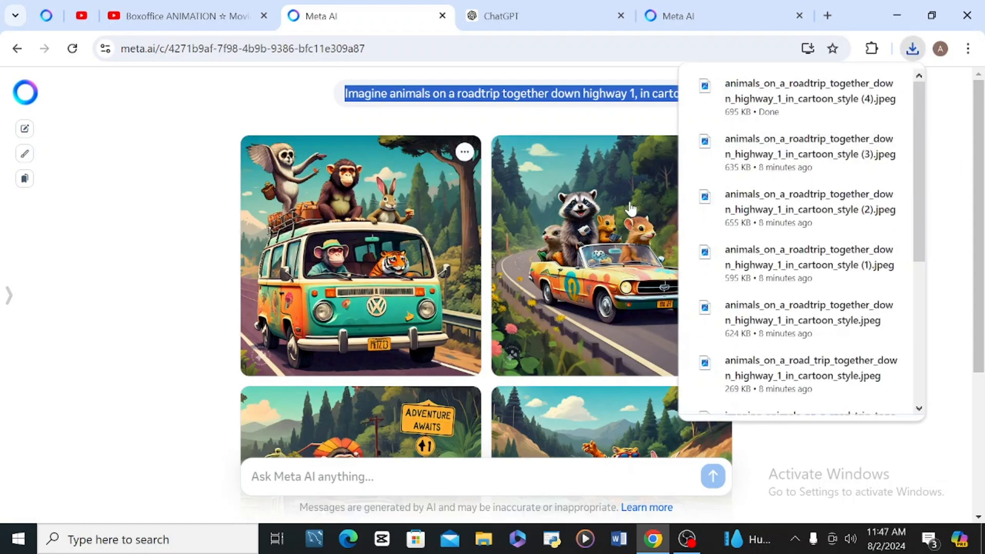
Open the raccoon convertible image from the regenerated set and download it
{"action": "left_click", "coordinate": [718, 152]}
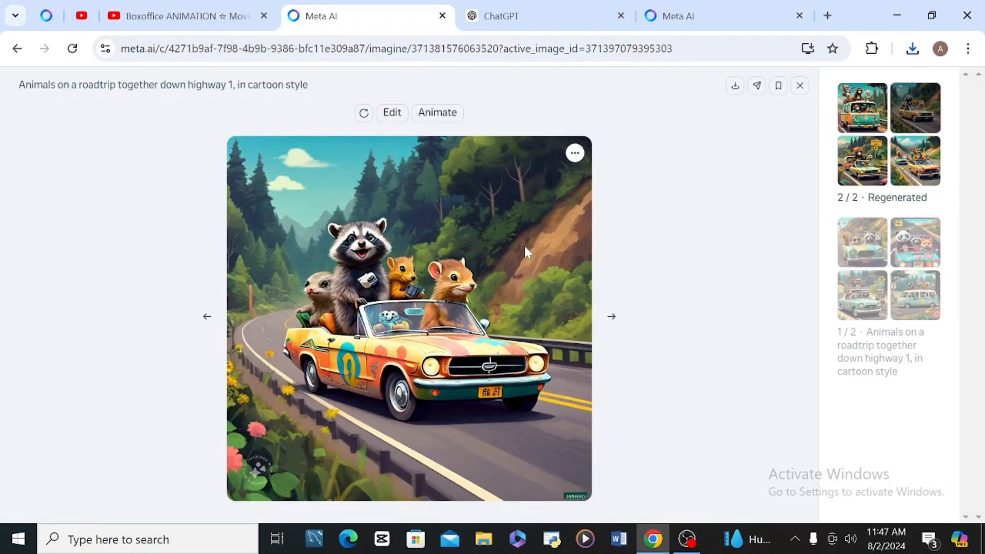
{"action": "left_click", "coordinate": [575, 153]}
{"action": "left_click", "coordinate": [451, 197]}
Download the next two images of the regenerated set, the monkey with the "Adventure Awaits" sign and the tiger in the orange convertible
{"action": "left_click", "coordinate": [610, 317]}
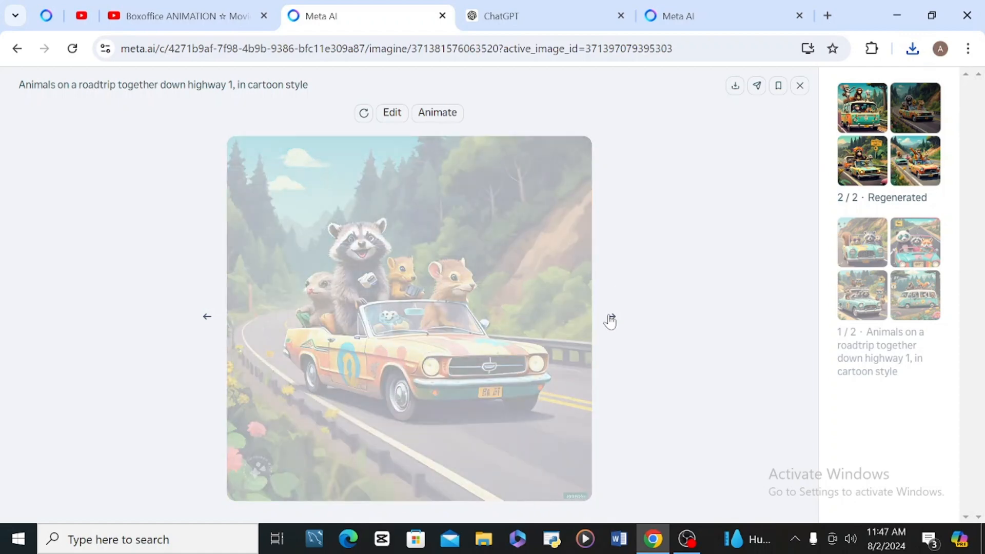
{"action": "left_click", "coordinate": [575, 152]}
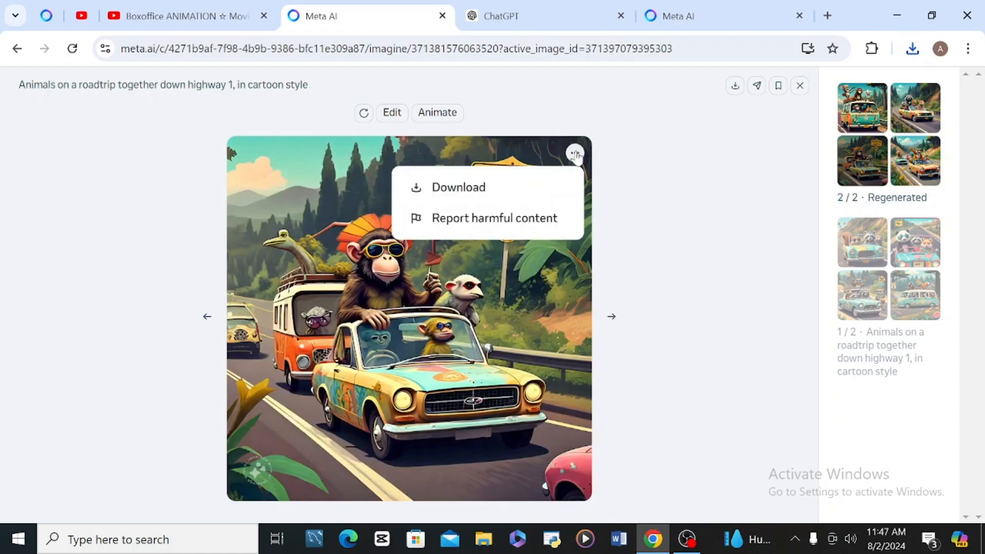
{"action": "left_click", "coordinate": [512, 188]}
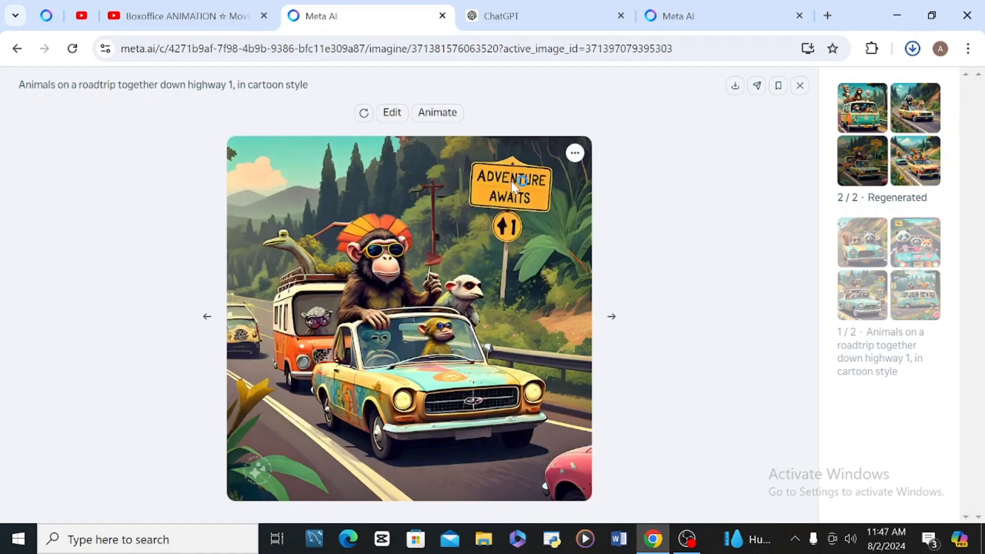
{"action": "left_click", "coordinate": [611, 317]}
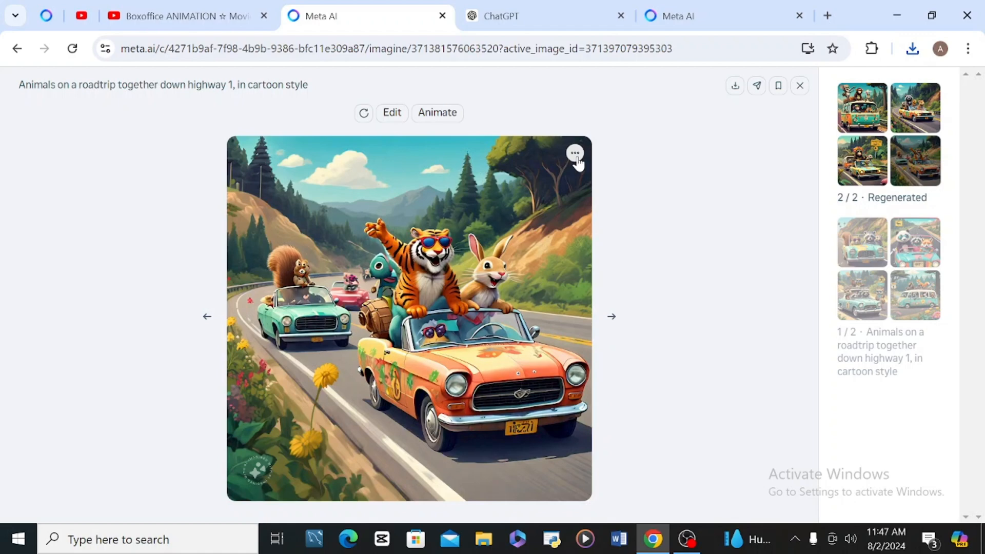
{"action": "left_click", "coordinate": [575, 154]}
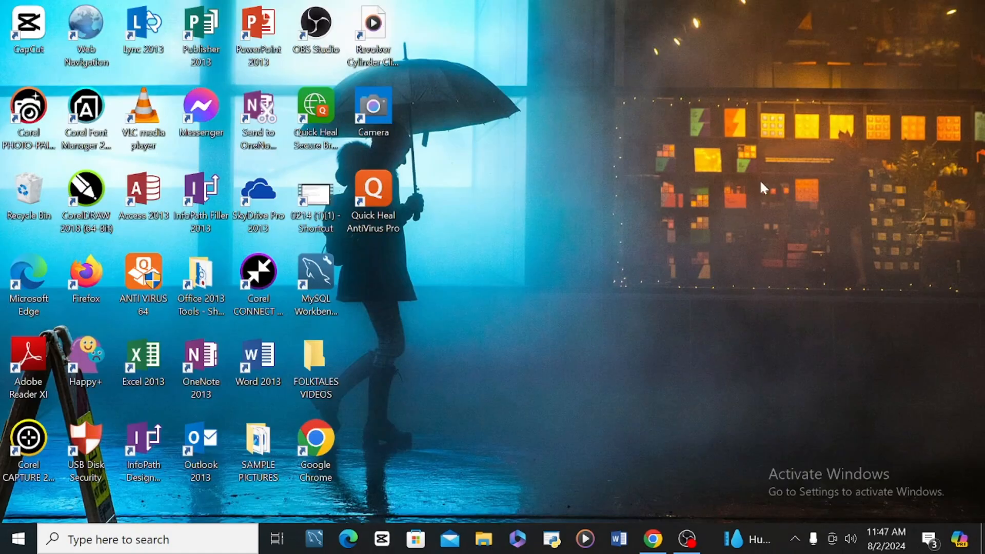
Return to the browser, open canva.com in a new tab and create a blank 1920 × 1080 px video design
{"action": "left_click", "coordinate": [666, 542]}
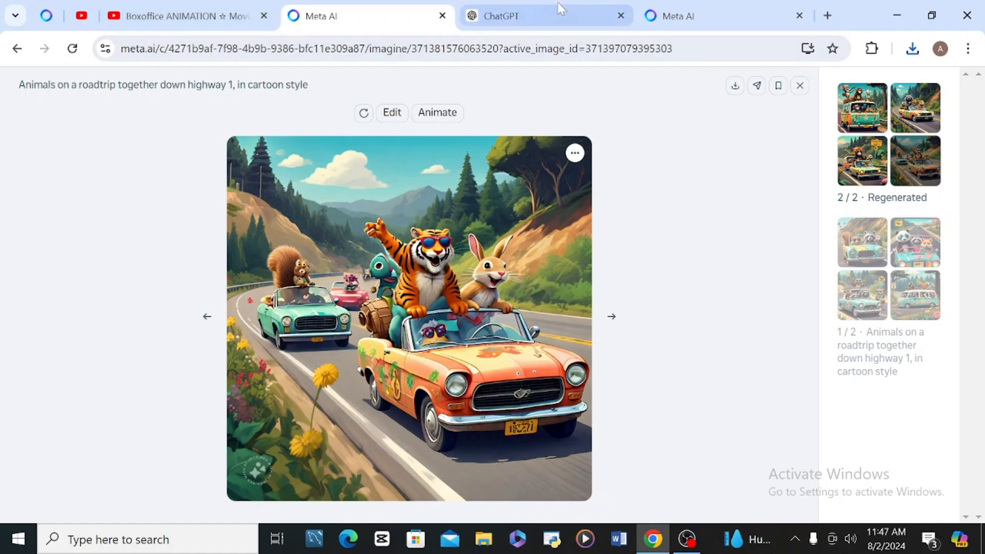
{"action": "left_click", "coordinate": [828, 16]}
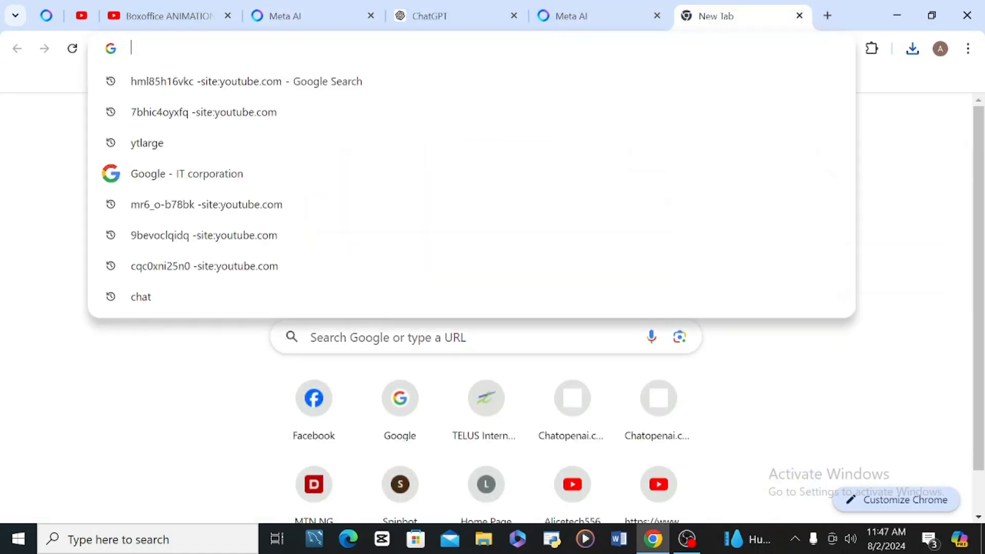
{"action": "type", "text": "canva.com"}
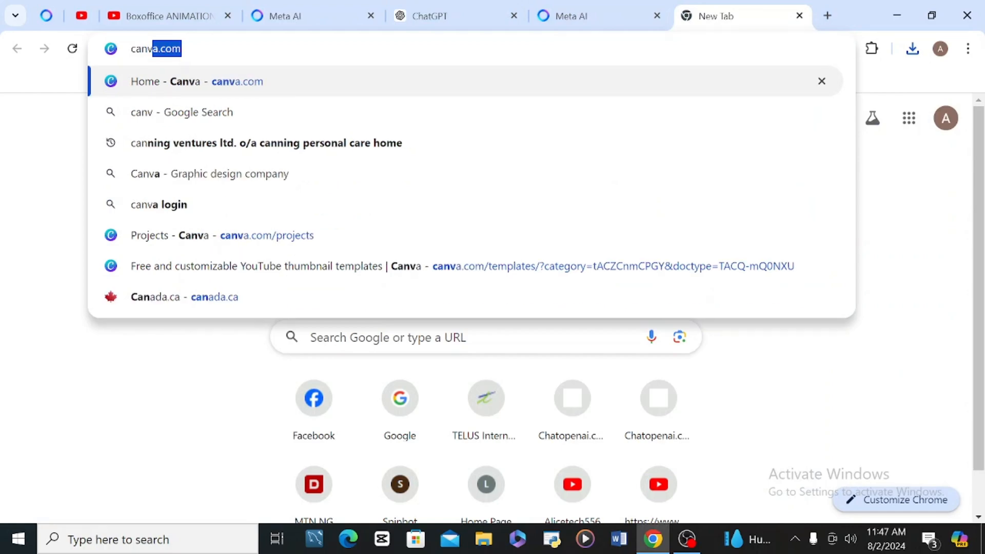
{"action": "left_click", "coordinate": [308, 83]}
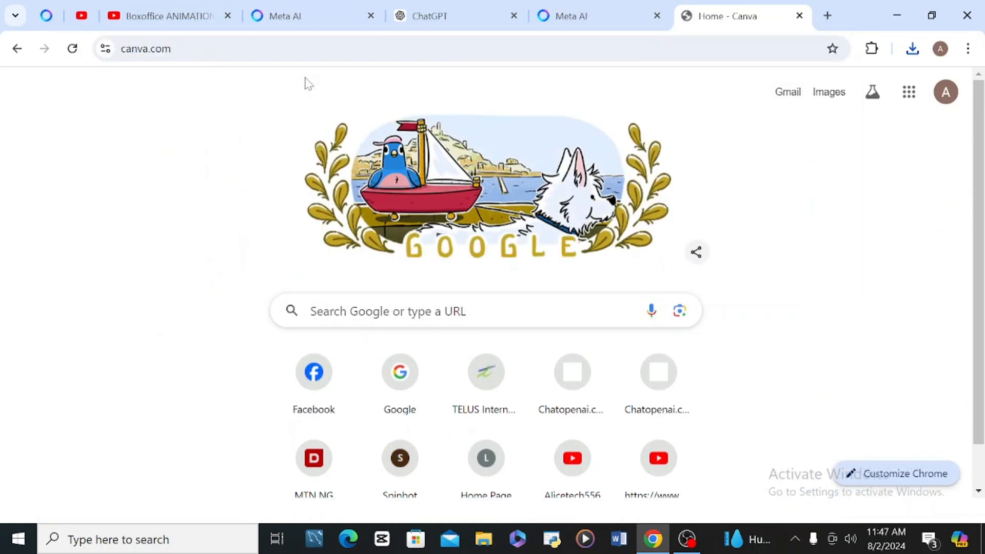
{"action": "scroll", "coordinate": [979, 185], "scroll_direction": "down", "scroll_amount": 4}
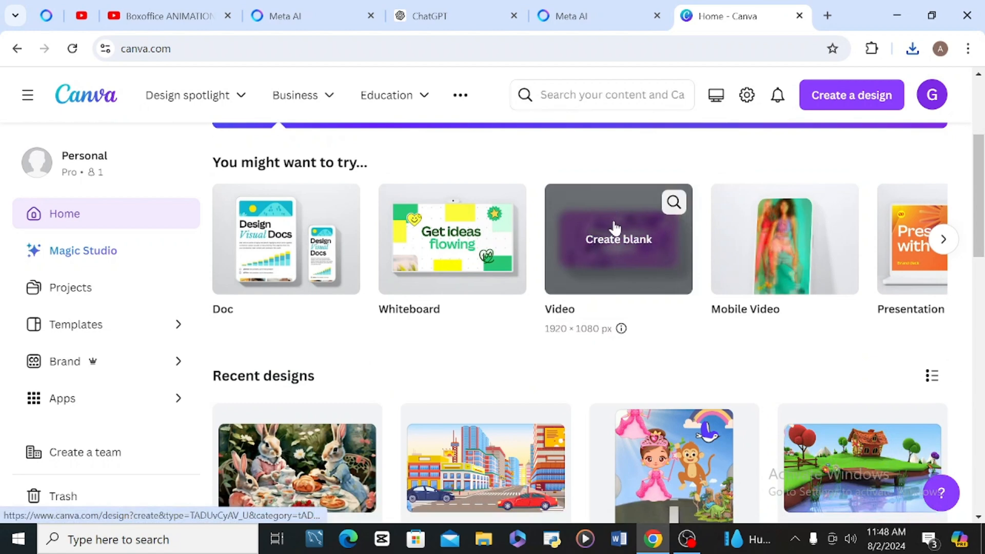
{"action": "left_click", "coordinate": [615, 227]}
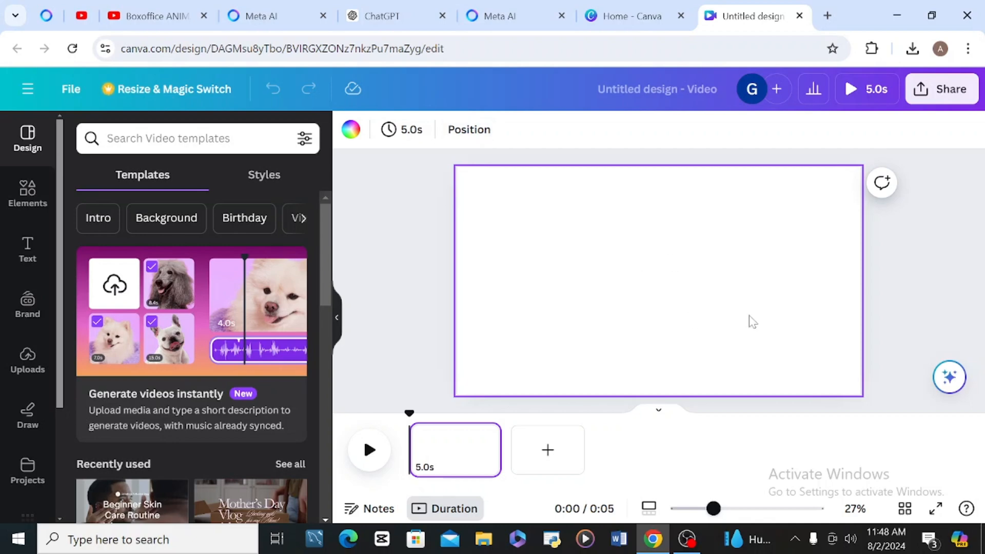
Upload all 13 of today's animal road trip images from the Downloads folder to the design's uploads
{"action": "left_click", "coordinate": [27, 194]}
{"action": "left_click", "coordinate": [20, 375]}
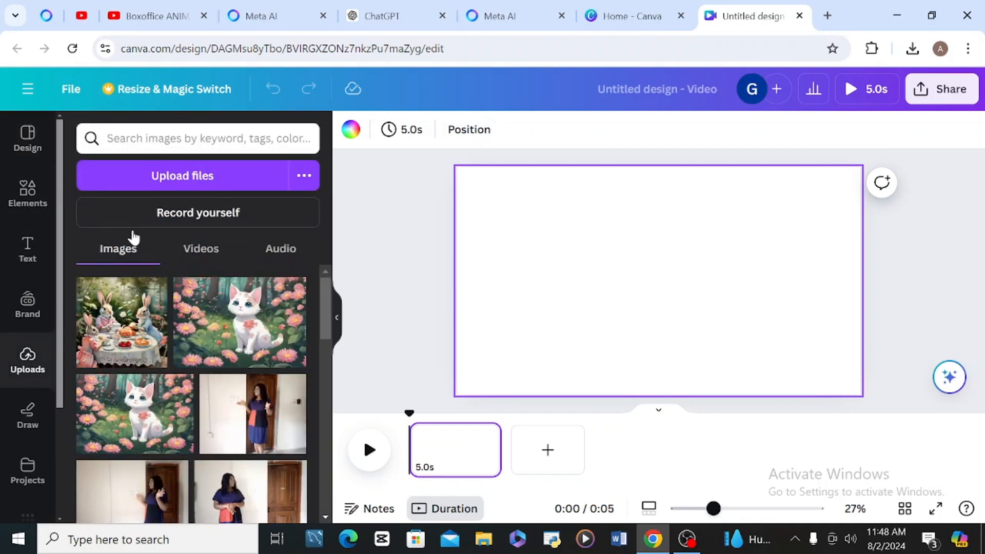
{"action": "left_click", "coordinate": [156, 188]}
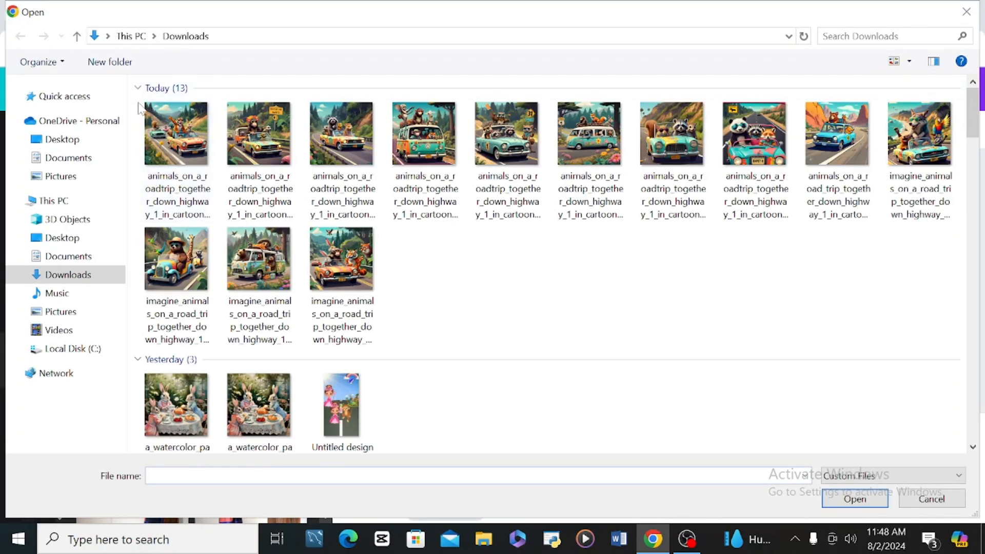
{"action": "left_click_drag", "start_coordinate": [140, 106], "coordinate": [410, 313]}
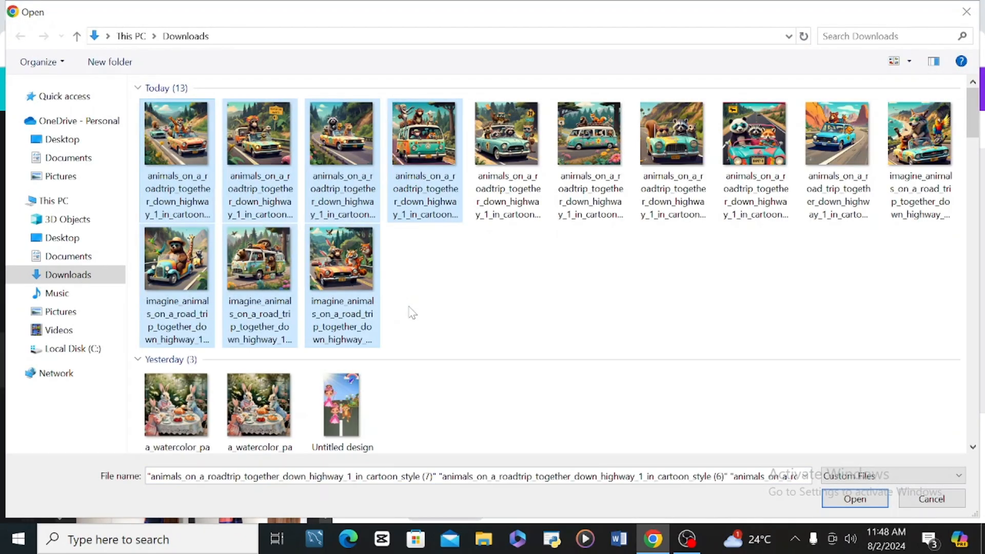
{"action": "left_click_drag", "start_coordinate": [139, 100], "coordinate": [960, 291]}
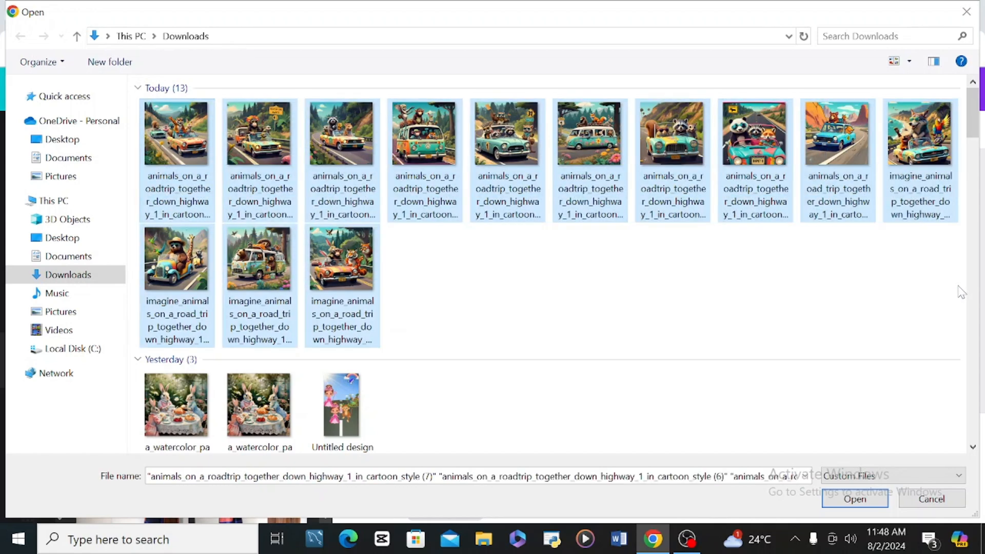
{"action": "left_click", "coordinate": [863, 505]}
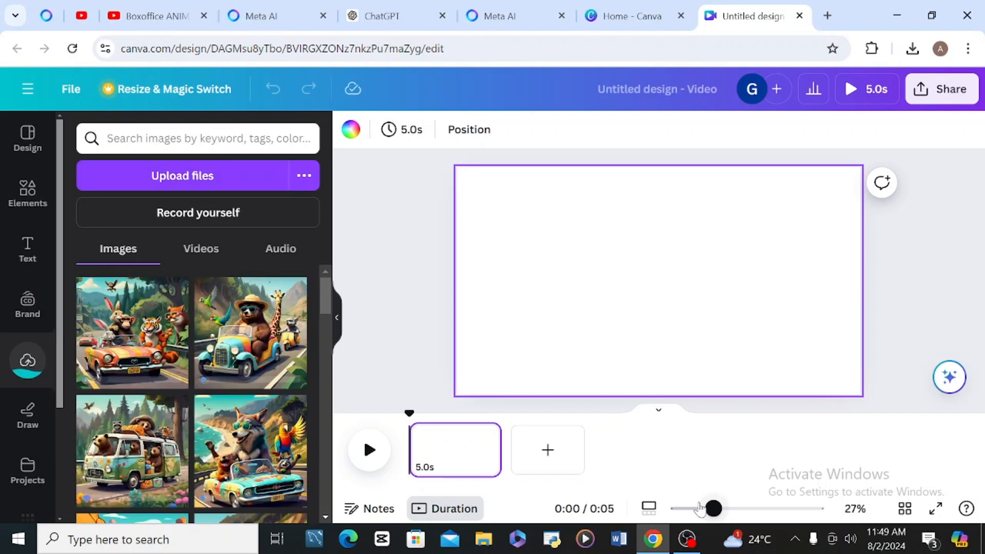
{"action": "right_click", "coordinate": [314, 354]}
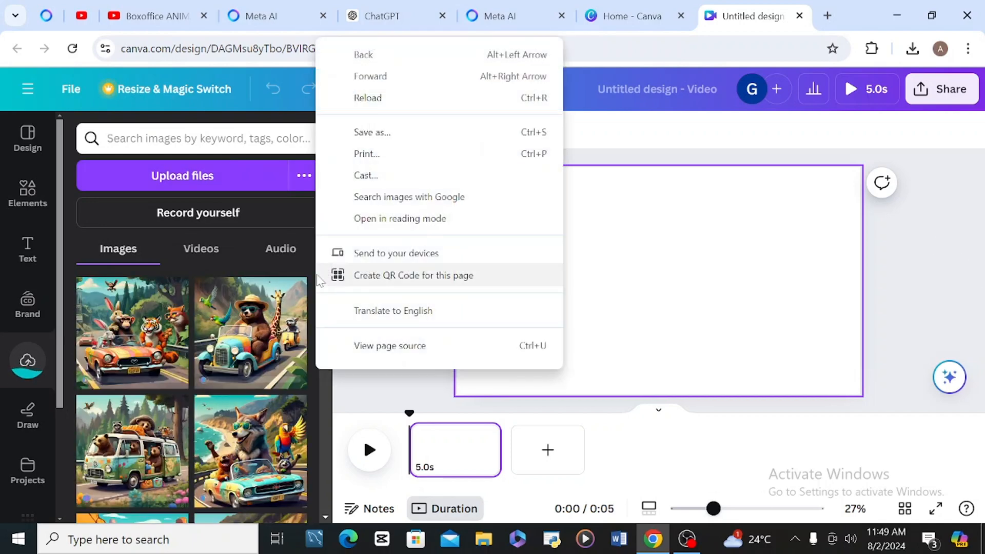
{"action": "left_click", "coordinate": [201, 248]}
{"action": "left_click", "coordinate": [102, 259]}
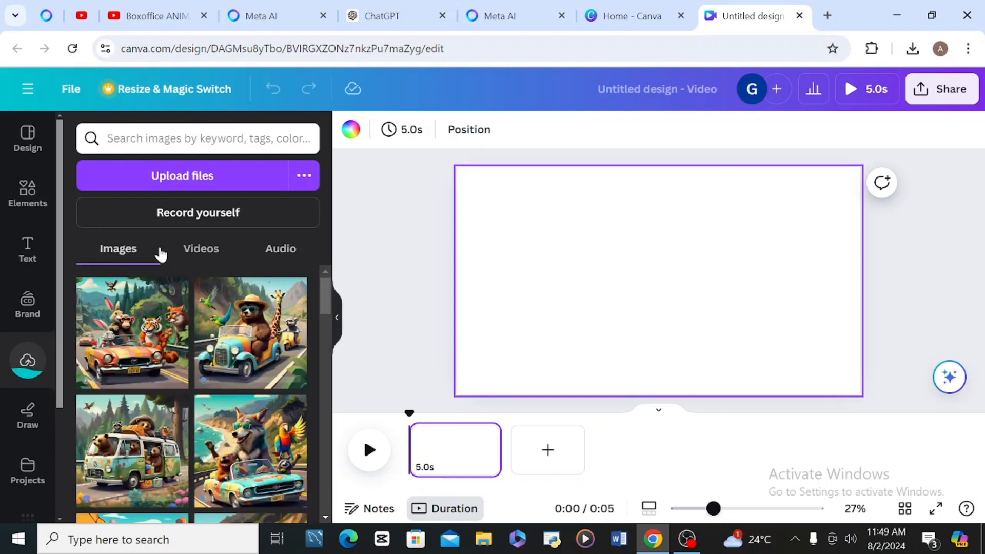
{"action": "mouse_move", "coordinate": [324, 298]}
{"action": "left_mouse_down"}
{"action": "mouse_move", "coordinate": [324, 410]}
{"action": "mouse_move", "coordinate": [331, 284]}
{"action": "left_mouse_up"}
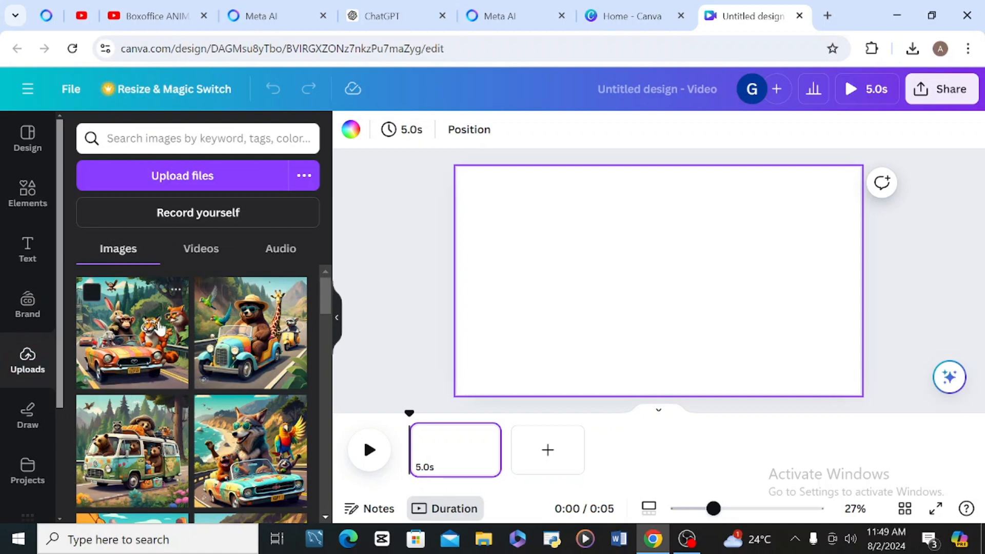
Place the tiger's orange convertible on the first page, and add two pages with the bear's blue car and the bears' green van
{"action": "left_click", "coordinate": [162, 330]}
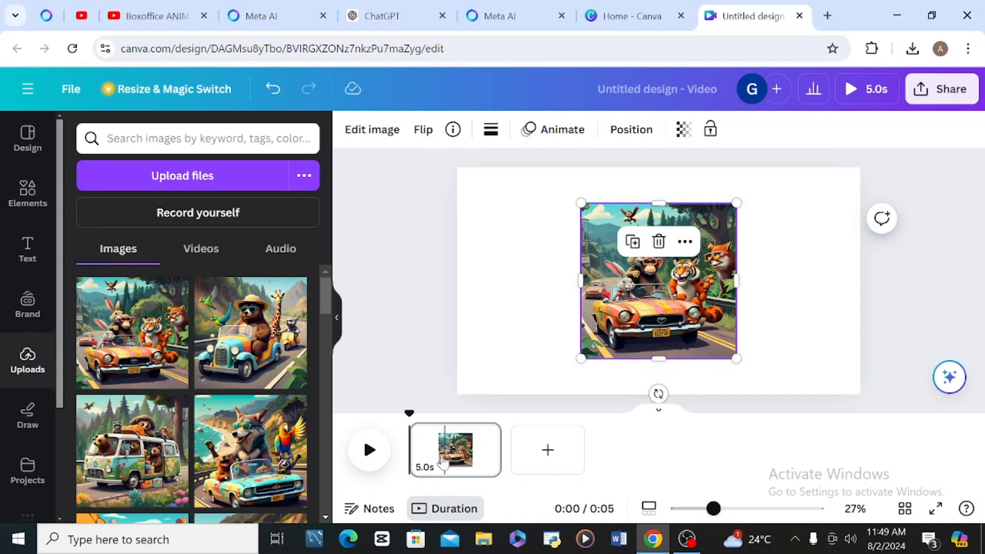
{"action": "left_click", "coordinate": [545, 461]}
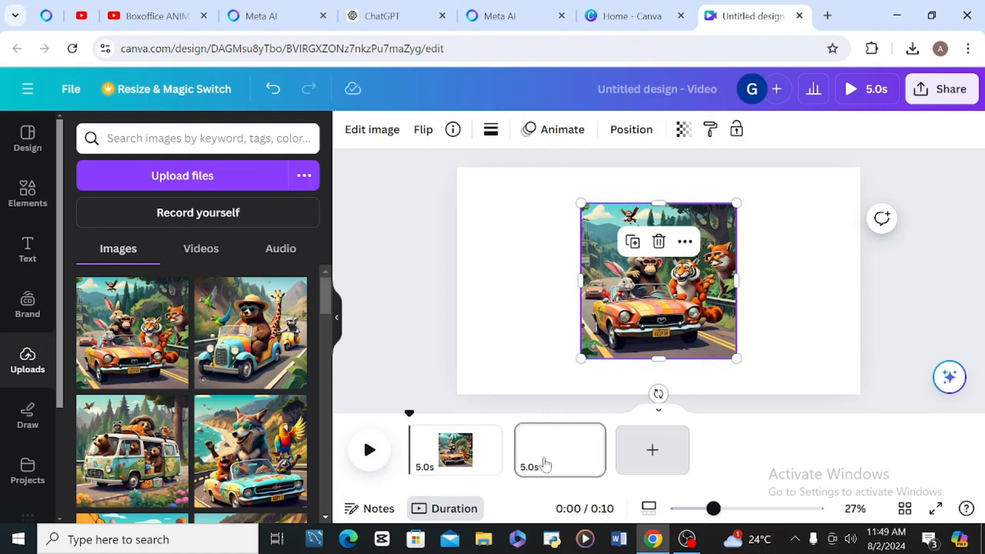
{"action": "left_click", "coordinate": [257, 386]}
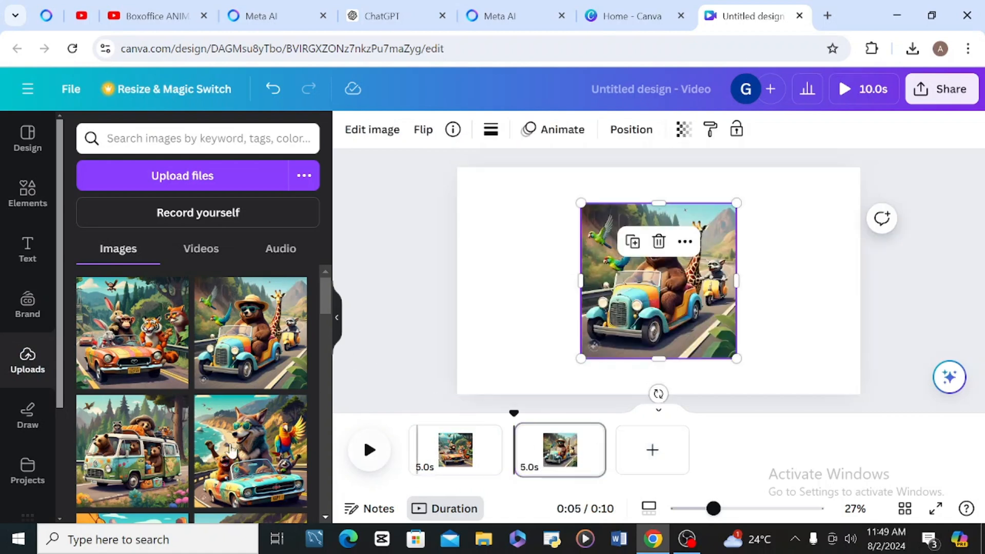
{"action": "left_click", "coordinate": [658, 465]}
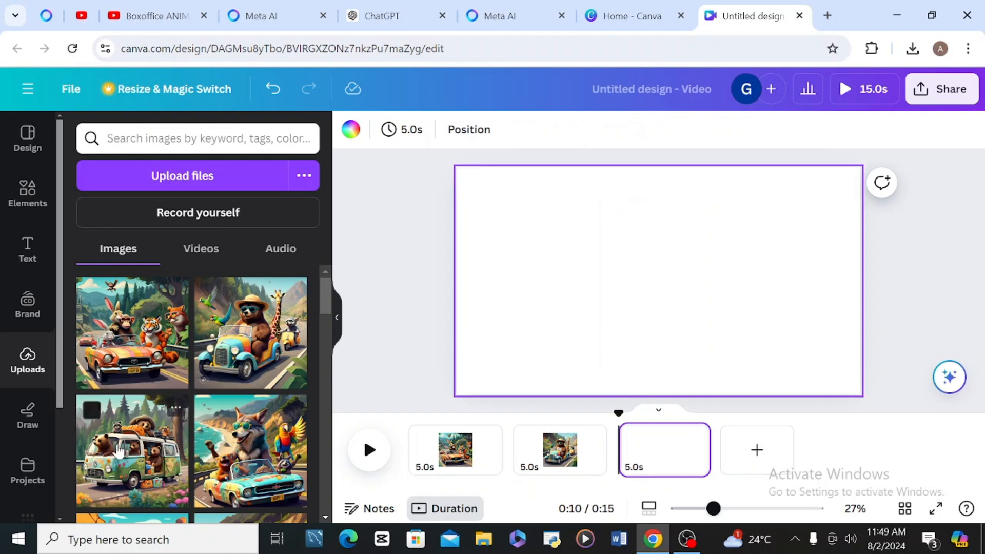
{"action": "left_click", "coordinate": [118, 451]}
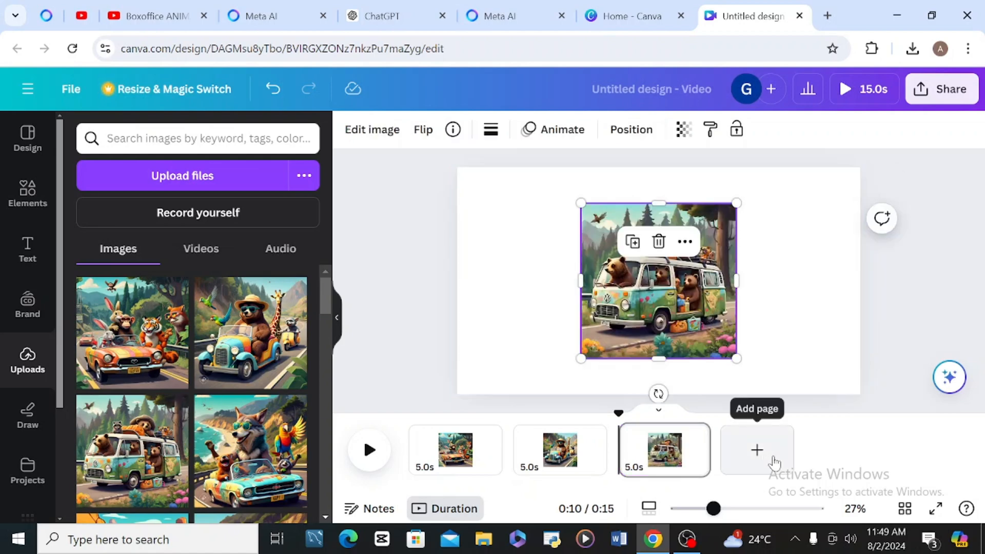
Add a fourth page with the wolf and parrot convertible by the coast and a fifth with the blue car on the desert road
{"action": "left_click", "coordinate": [757, 450]}
{"action": "left_click", "coordinate": [250, 451]}
{"action": "scroll", "coordinate": [302, 336], "scroll_direction": "down", "scroll_amount": 5}
{"action": "scroll", "coordinate": [302, 335], "scroll_direction": "up", "scroll_amount": 5}
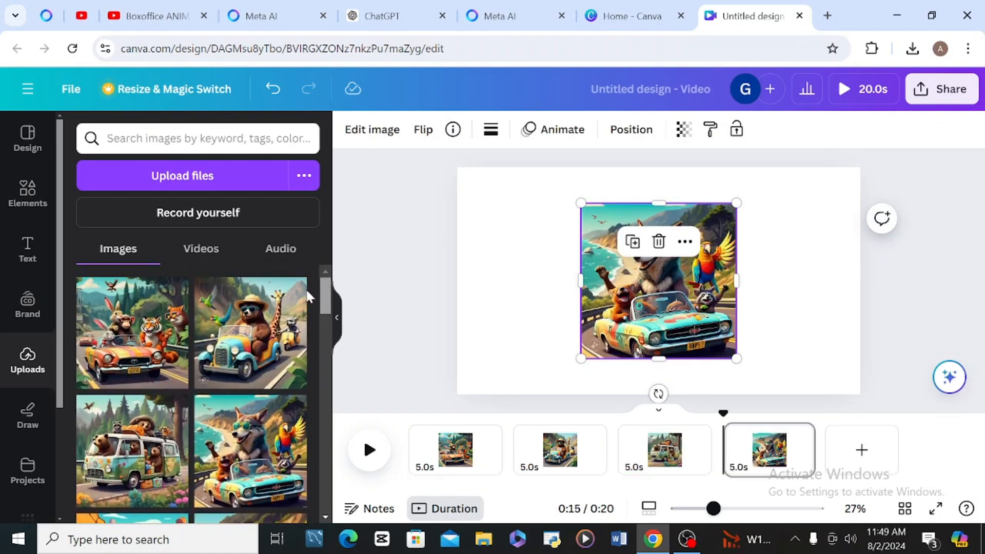
{"action": "scroll", "coordinate": [309, 302], "scroll_direction": "down", "scroll_amount": 5}
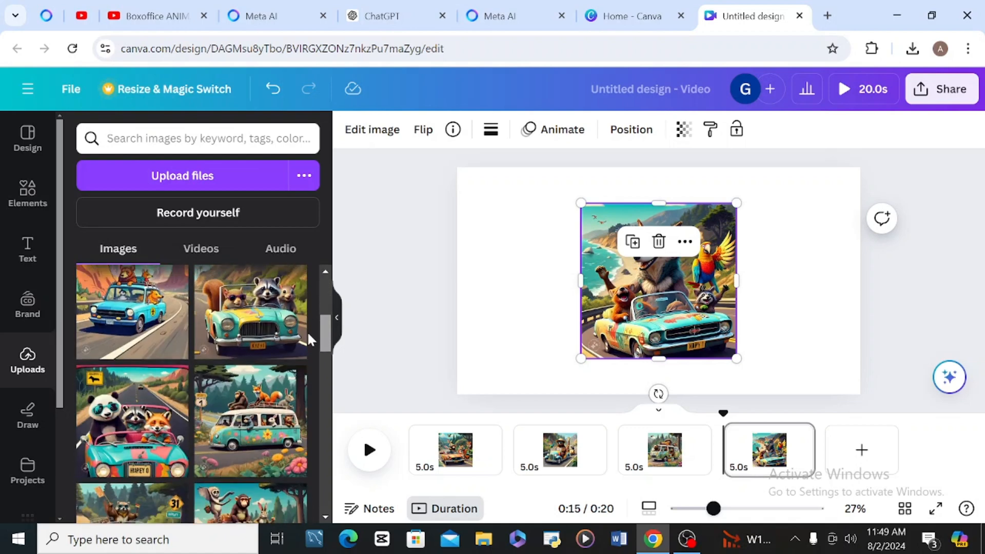
{"action": "left_click_drag", "start_coordinate": [83, 350], "coordinate": [131, 359]}
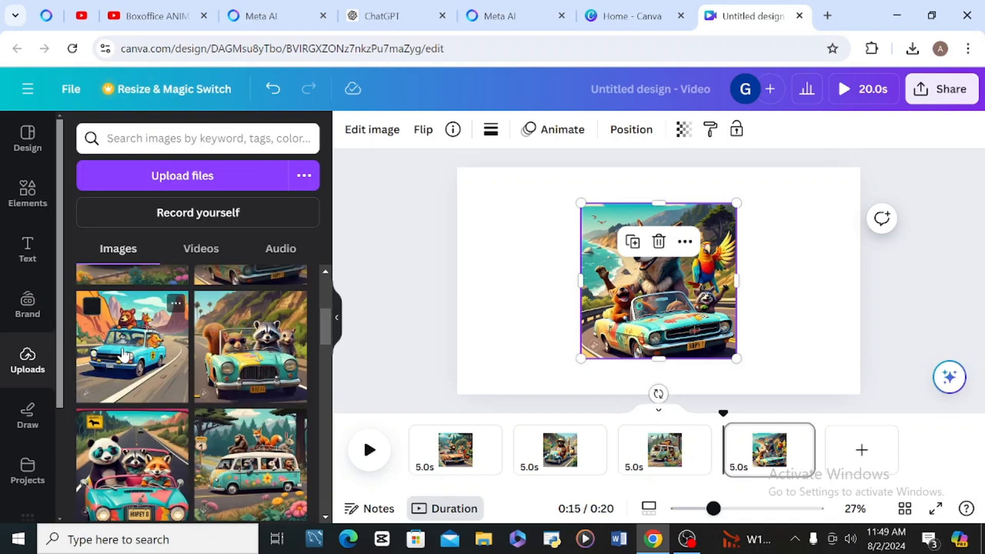
{"action": "left_click", "coordinate": [862, 450]}
{"action": "left_click", "coordinate": [132, 347]}
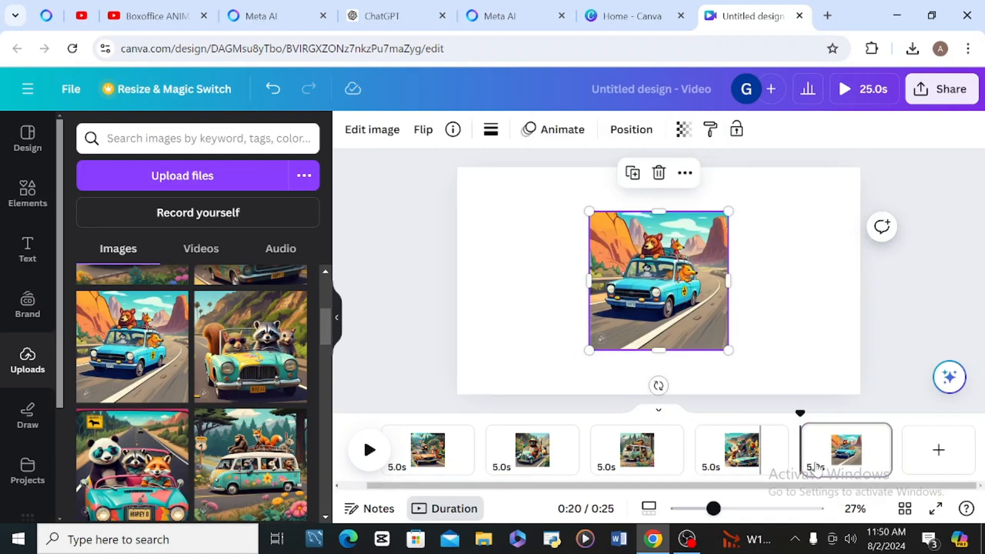
Add a sixth page with the squirrel and raccoon convertible and a seventh with the panda, raccoon and fox car
{"action": "left_click", "coordinate": [937, 461]}
{"action": "left_click", "coordinate": [250, 347]}
{"action": "scroll", "coordinate": [319, 510], "scroll_direction": "down", "scroll_amount": 4}
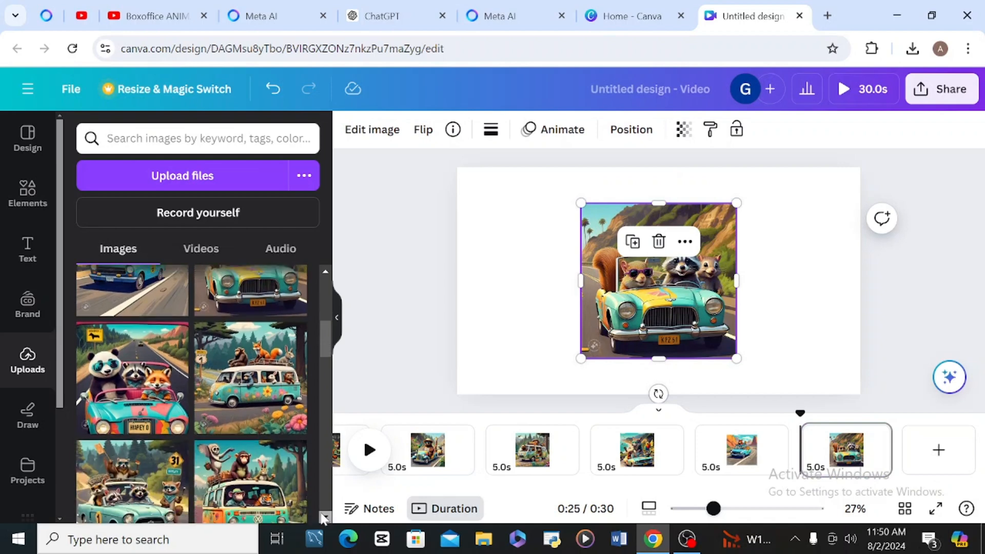
{"action": "left_click", "coordinate": [930, 452]}
{"action": "left_click", "coordinate": [148, 301]}
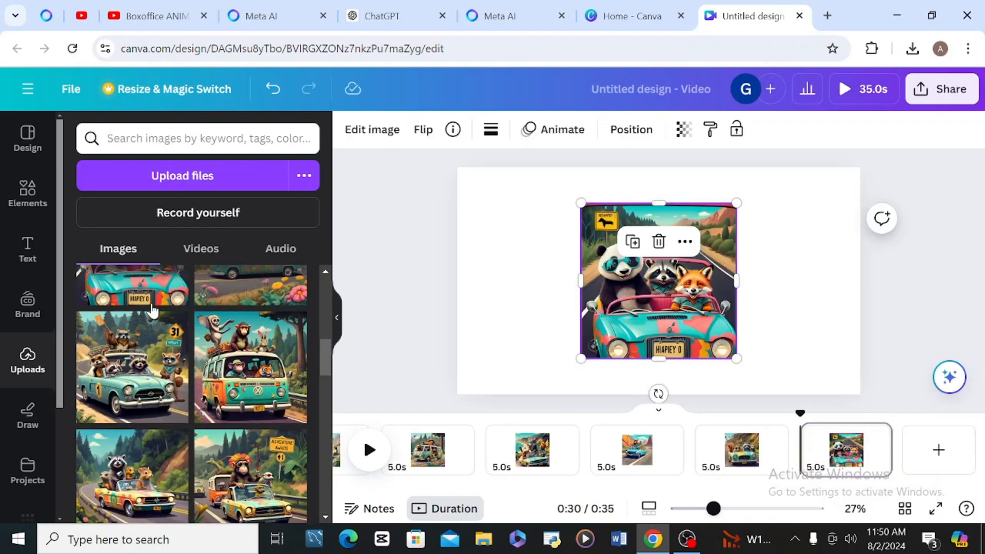
Add pages eight to ten holding the flower-painted van, the raccoons' green car with the 31 sign, and the monkeys' Volkswagen van
{"action": "left_click", "coordinate": [918, 464]}
{"action": "left_click", "coordinate": [272, 323]}
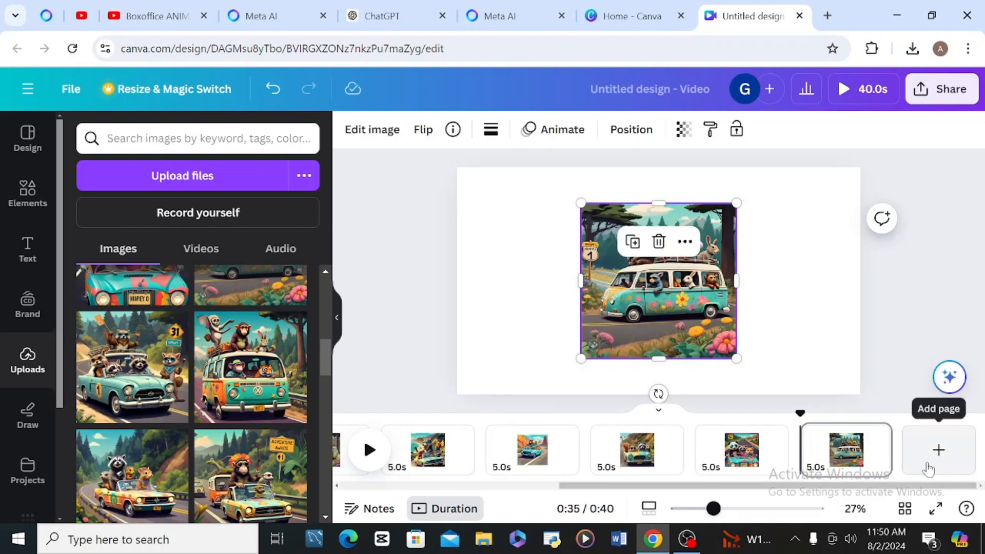
{"action": "left_click", "coordinate": [924, 465]}
{"action": "left_click", "coordinate": [183, 367]}
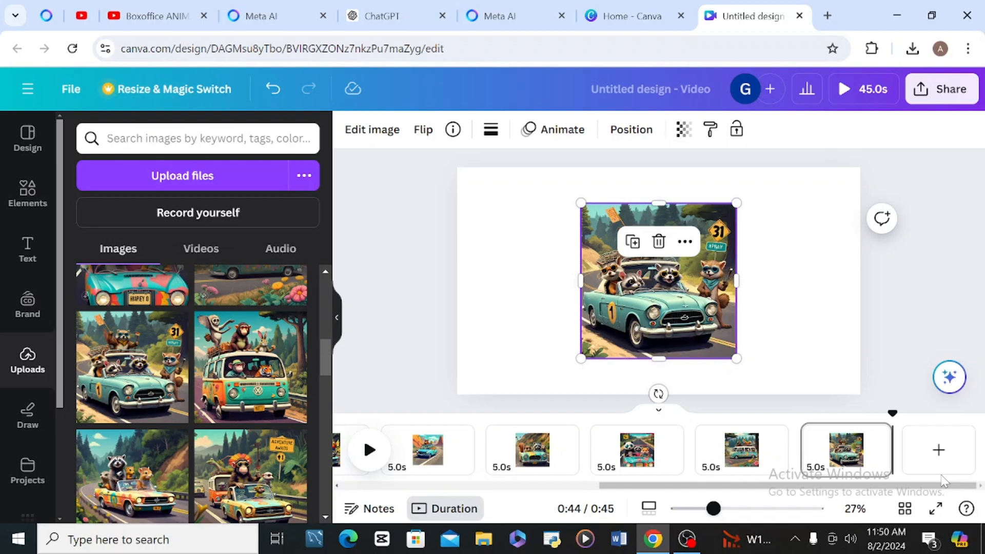
{"action": "left_click", "coordinate": [939, 450]}
{"action": "left_click", "coordinate": [210, 329]}
Add two more pages, one with the next convertible image and one with the waving tiger in the orange convertible
{"action": "left_click", "coordinate": [939, 449]}
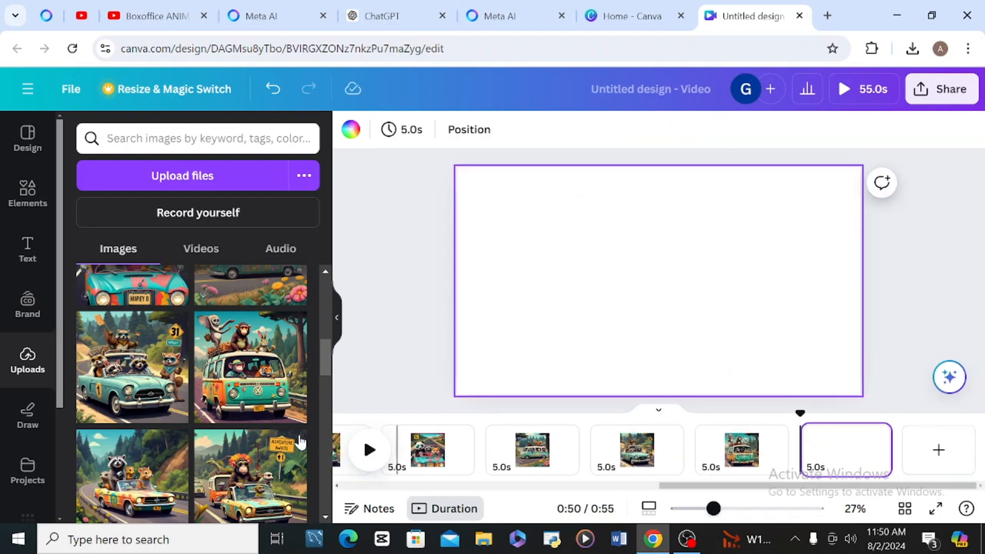
{"action": "left_click", "coordinate": [300, 442]}
{"action": "left_click", "coordinate": [938, 450]}
{"action": "scroll", "coordinate": [318, 517], "scroll_direction": "down", "scroll_amount": 2}
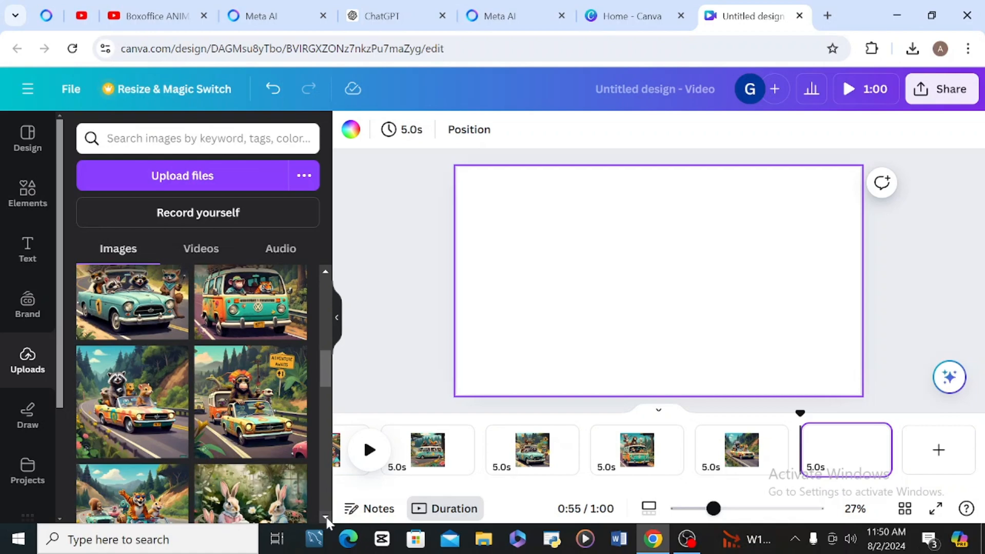
{"action": "scroll", "coordinate": [318, 517], "scroll_direction": "down", "scroll_amount": 3}
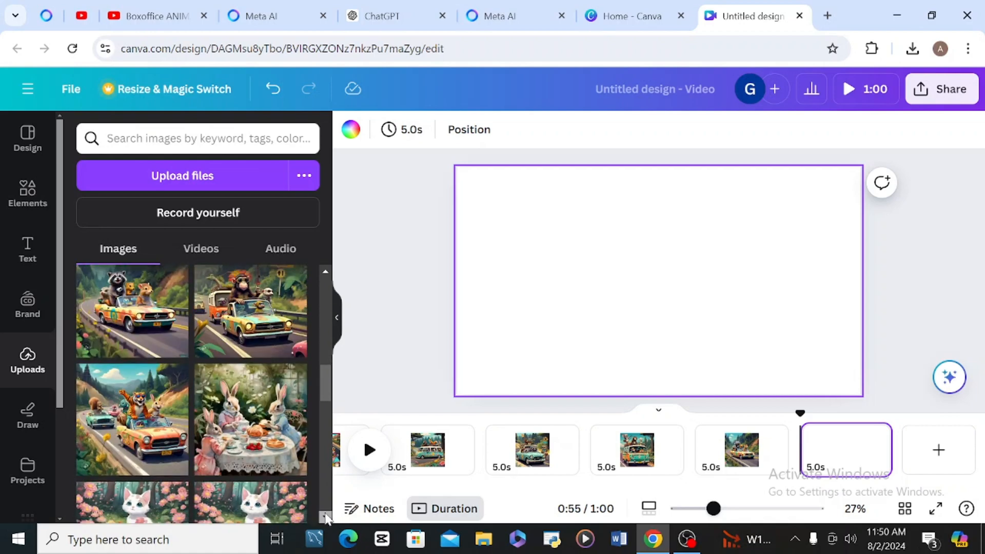
{"action": "left_click", "coordinate": [132, 397]}
Add a thirteenth page with the rabbits' tea party image, and briefly play the video preview
{"action": "left_click", "coordinate": [939, 450]}
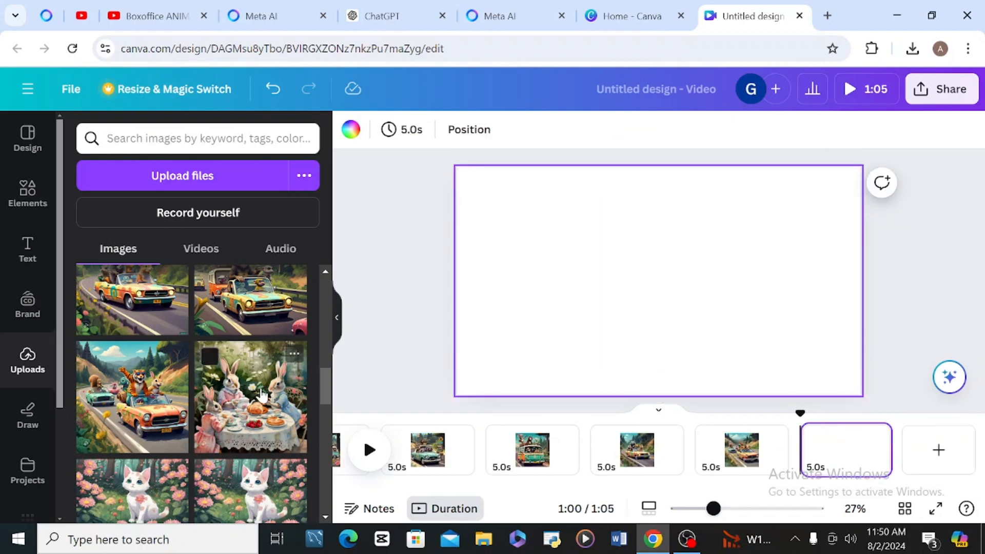
{"action": "left_click", "coordinate": [251, 398]}
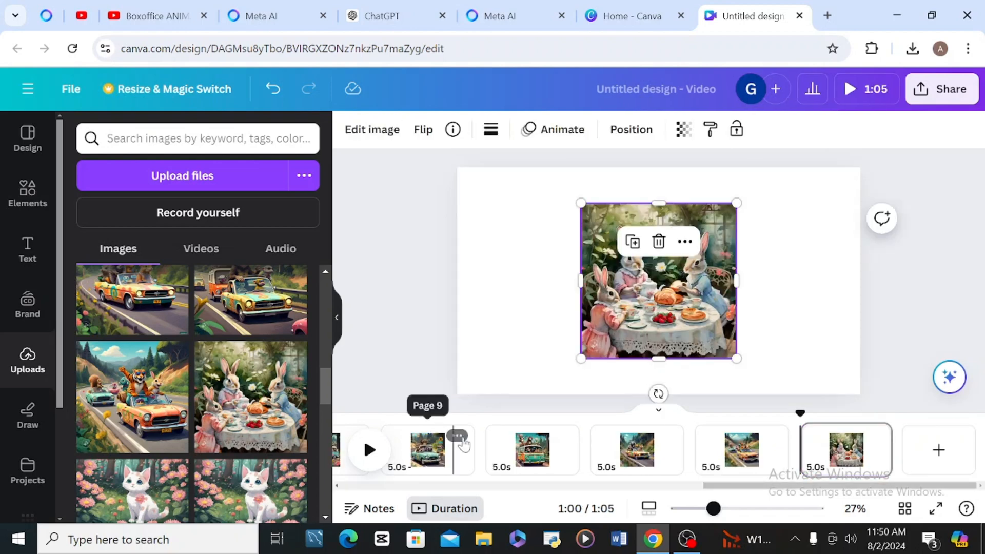
{"action": "left_click", "coordinate": [370, 451]}
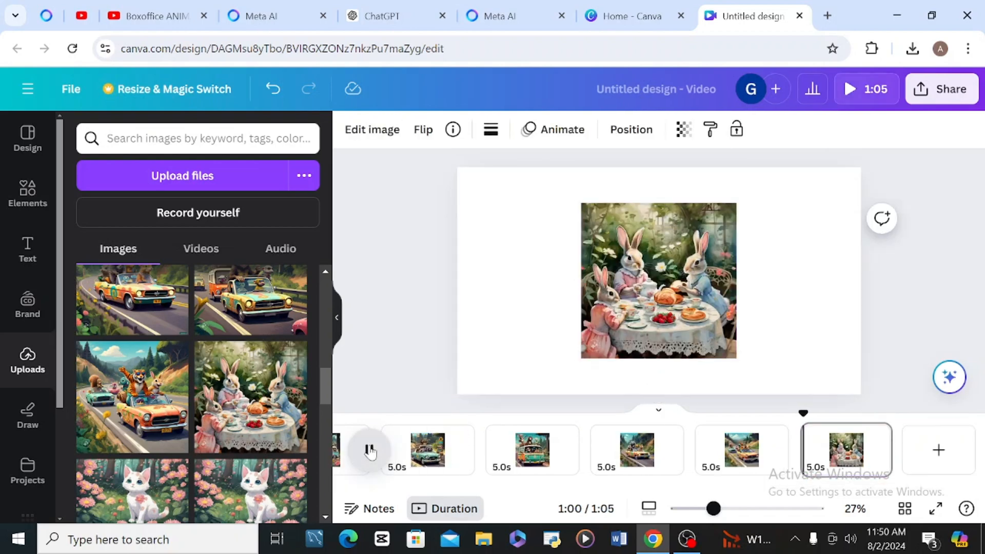
{"action": "left_click", "coordinate": [370, 451]}
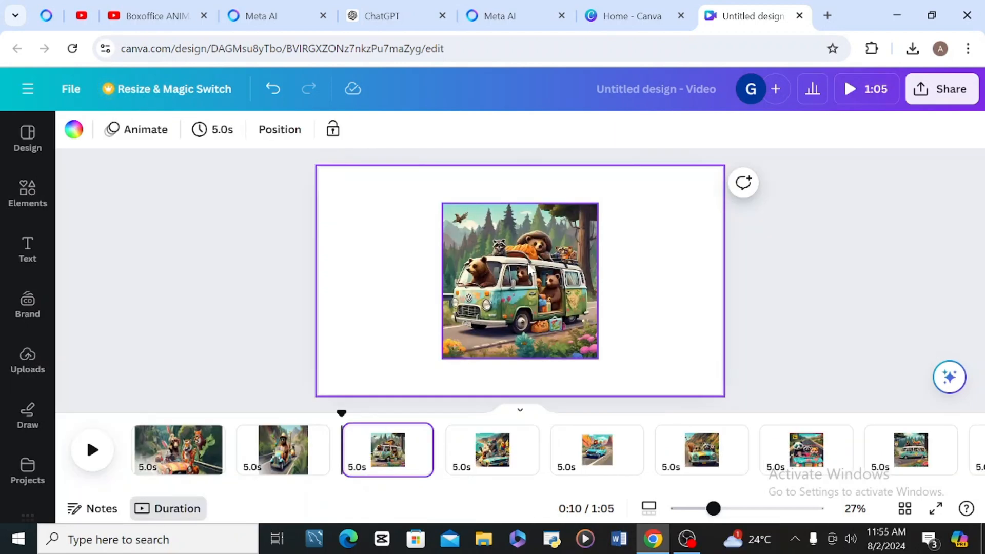
Enlarge the bears' van image to the full page height and generate 16:9 expansions with Magic Expand
{"action": "left_click", "coordinate": [562, 240]}
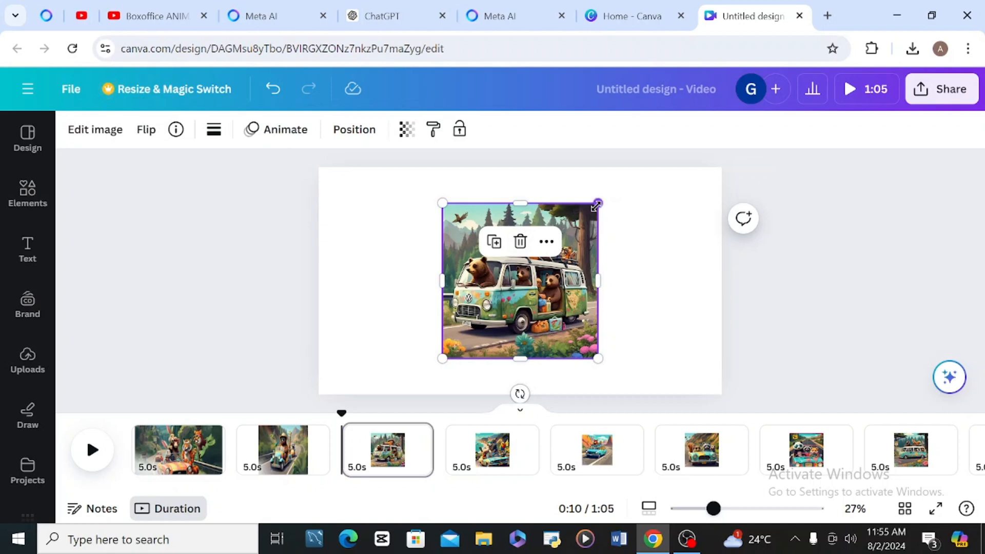
{"action": "left_click_drag", "start_coordinate": [597, 204], "coordinate": [634, 167]}
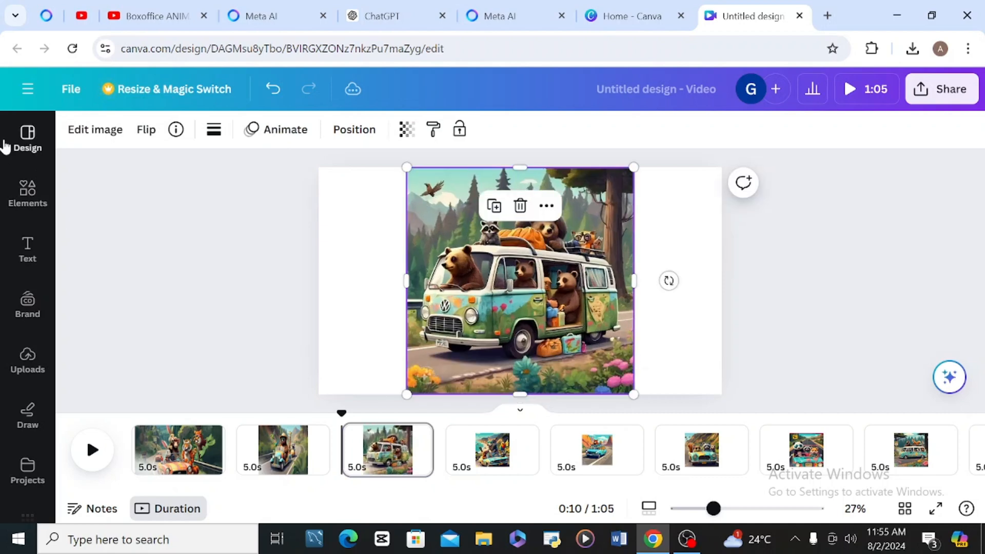
{"action": "left_click", "coordinate": [80, 135]}
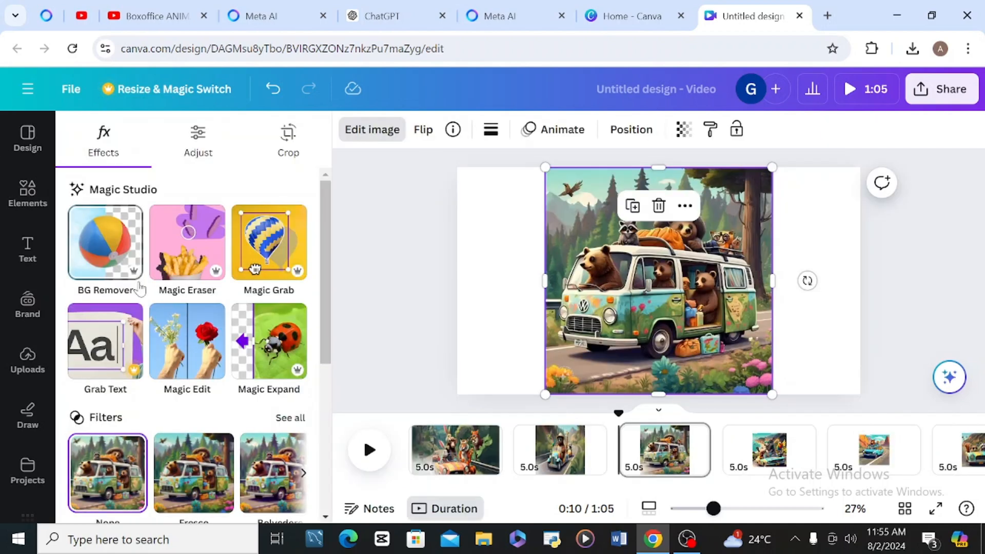
{"action": "left_click", "coordinate": [263, 367]}
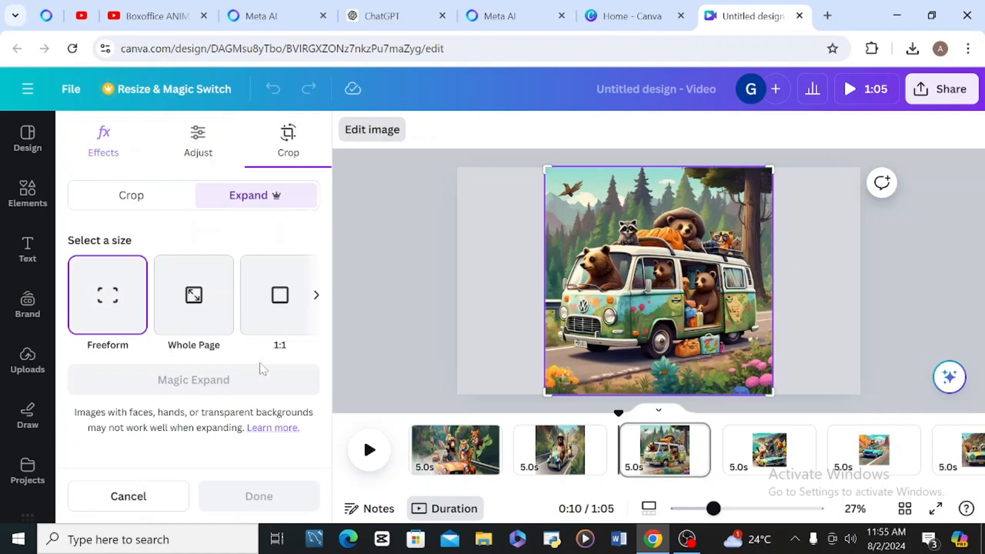
{"action": "scroll", "coordinate": [191, 310], "scroll_direction": "right", "scroll_amount": 2}
{"action": "left_click", "coordinate": [192, 309]}
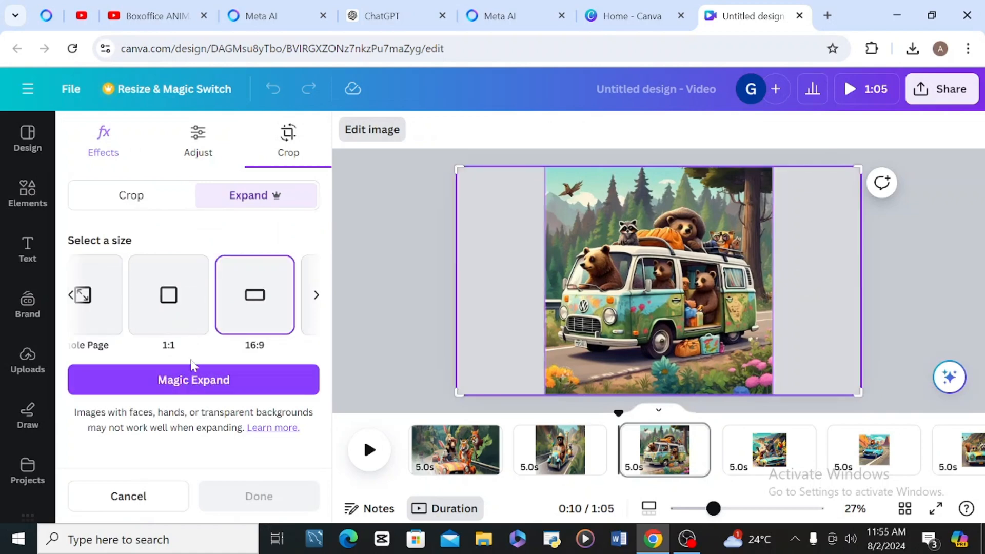
{"action": "left_click", "coordinate": [207, 389]}
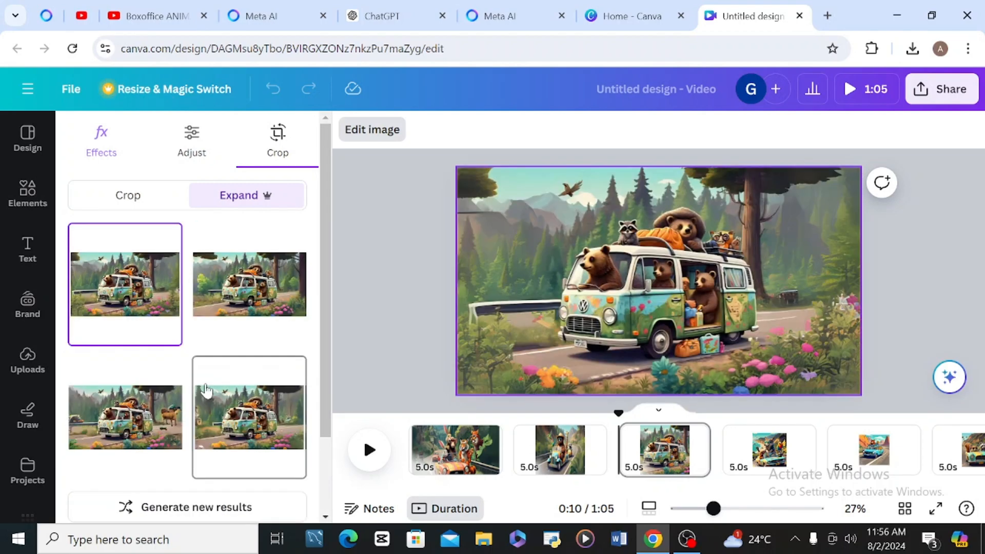
Compare the four expanded versions of the bears' van image and choose the second one
{"action": "left_click", "coordinate": [233, 289]}
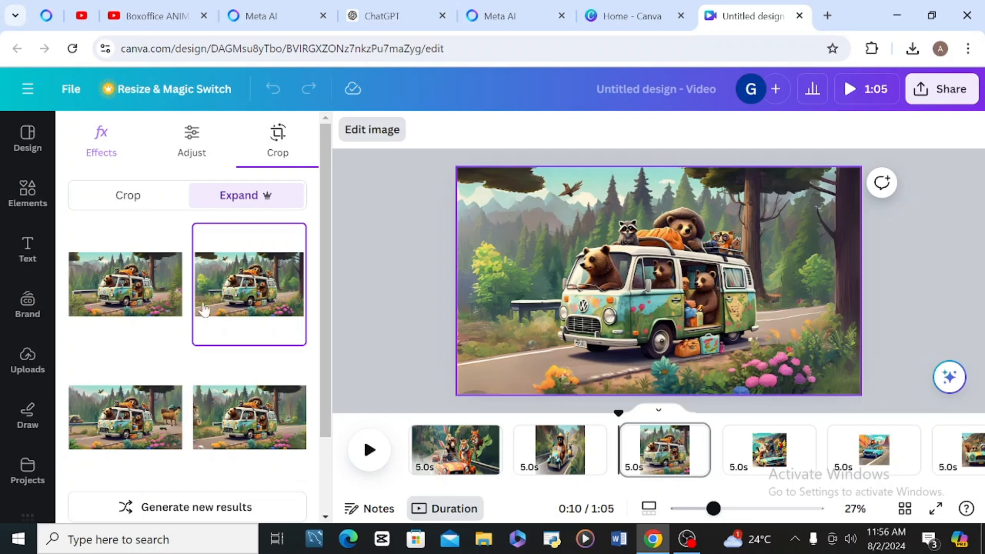
{"action": "left_click", "coordinate": [129, 435]}
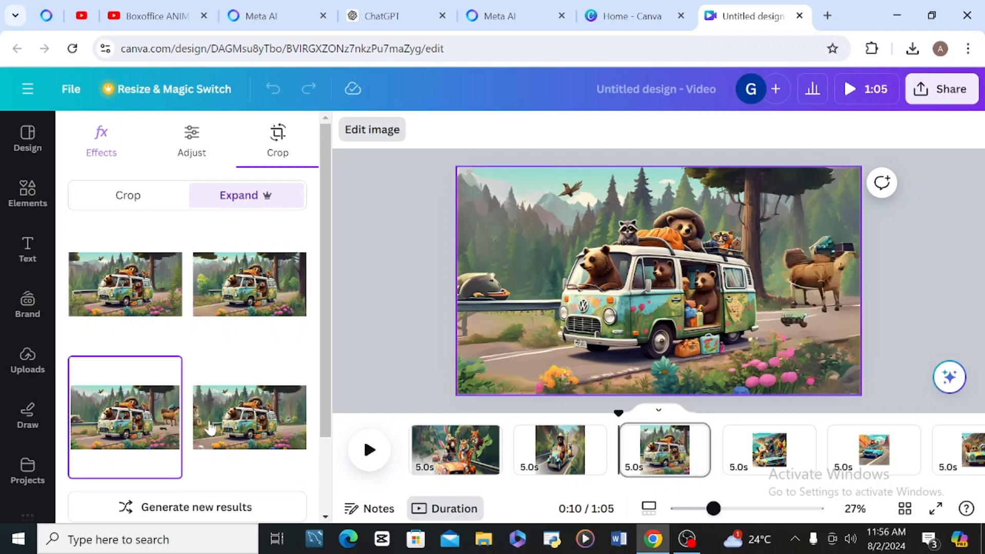
{"action": "left_click", "coordinate": [226, 425]}
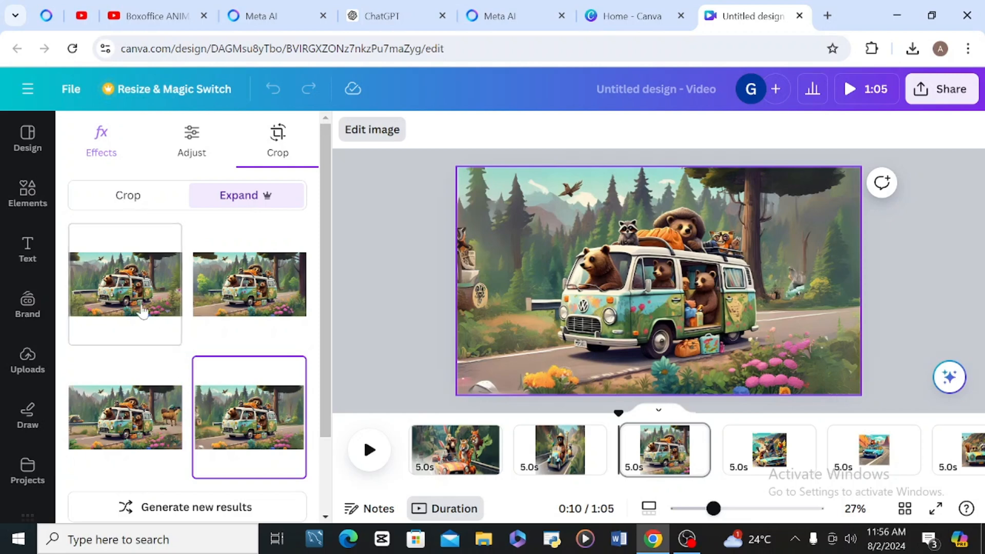
{"action": "left_click", "coordinate": [139, 308]}
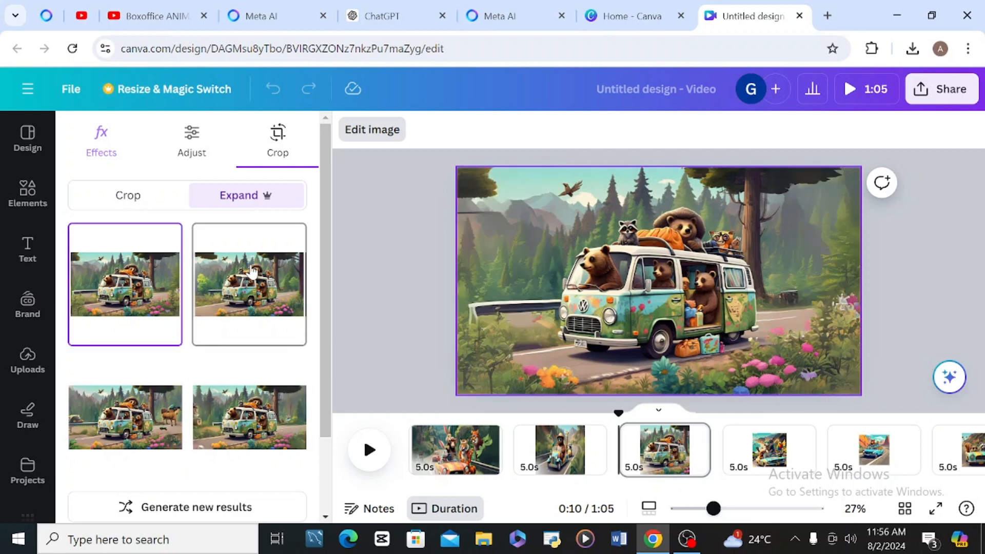
{"action": "left_click", "coordinate": [259, 284]}
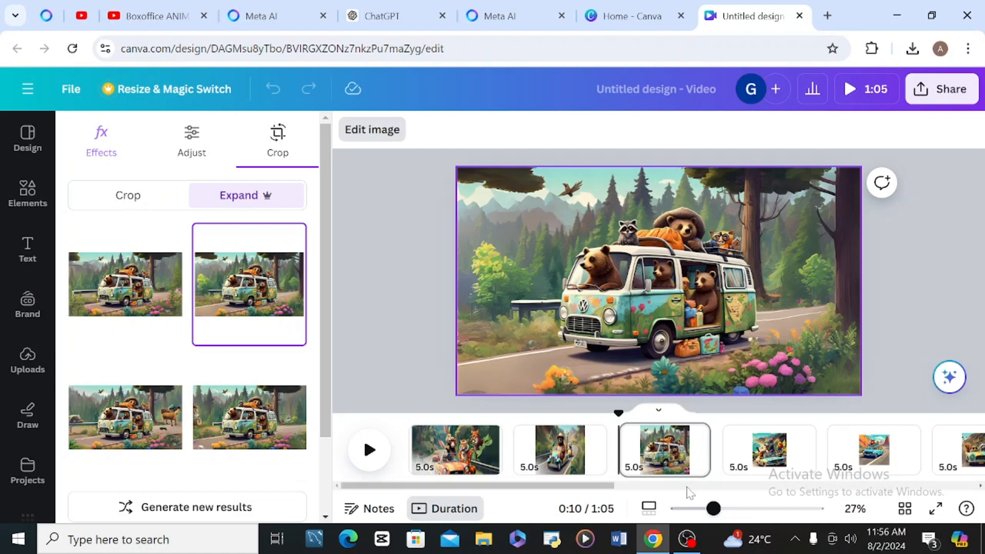
{"action": "left_click_drag", "start_coordinate": [560, 485], "coordinate": [630, 513]}
{"action": "scroll", "coordinate": [630, 513], "scroll_direction": "right", "scroll_amount": 5}
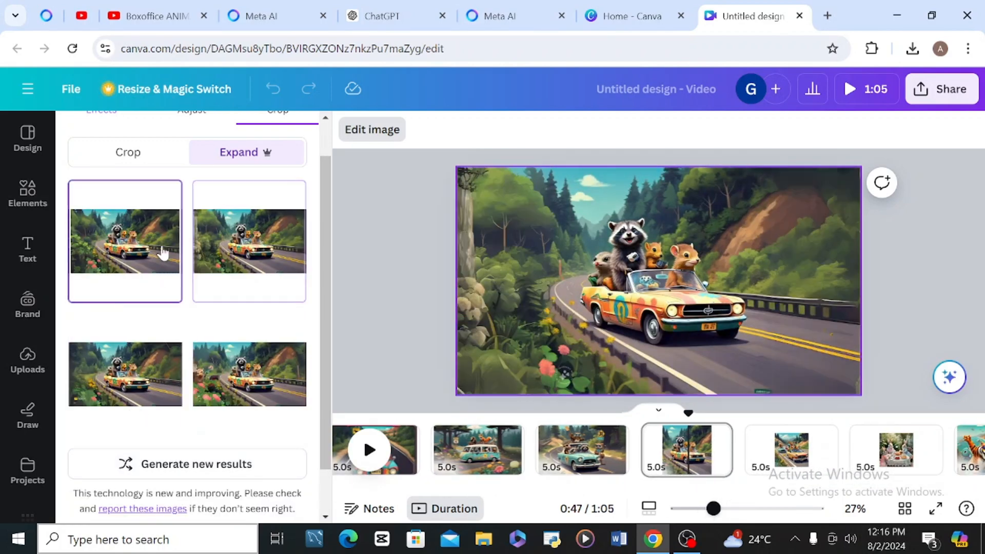
Apply the first Magic Expand result to the raccoon's yellow-orange convertible image
{"action": "left_click", "coordinate": [121, 234]}
{"action": "scroll", "coordinate": [277, 462], "scroll_direction": "down", "scroll_amount": 3}
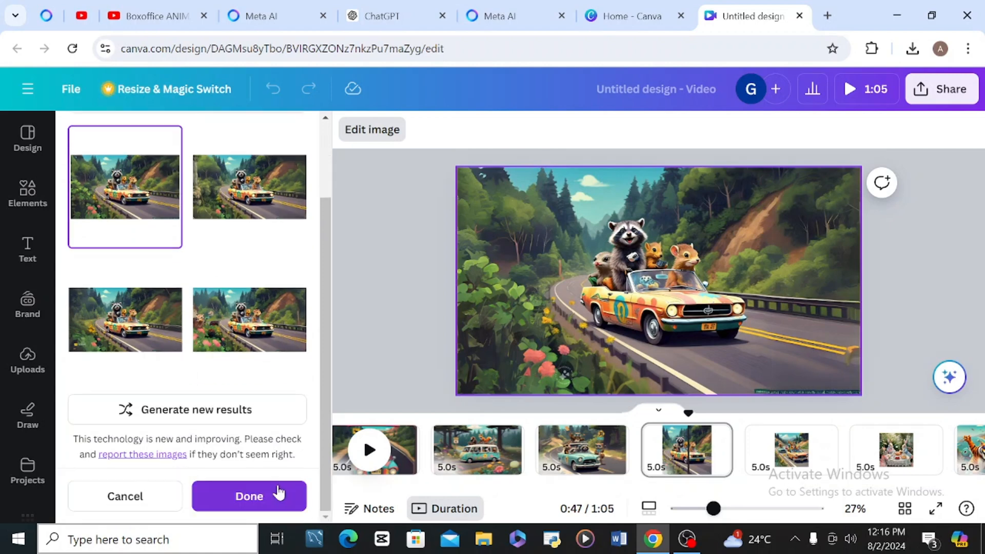
{"action": "left_click", "coordinate": [277, 492]}
Enlarge the waving tiger's convertible image on the following page to the full page height
{"action": "left_click", "coordinate": [635, 452]}
{"action": "left_click", "coordinate": [462, 297]}
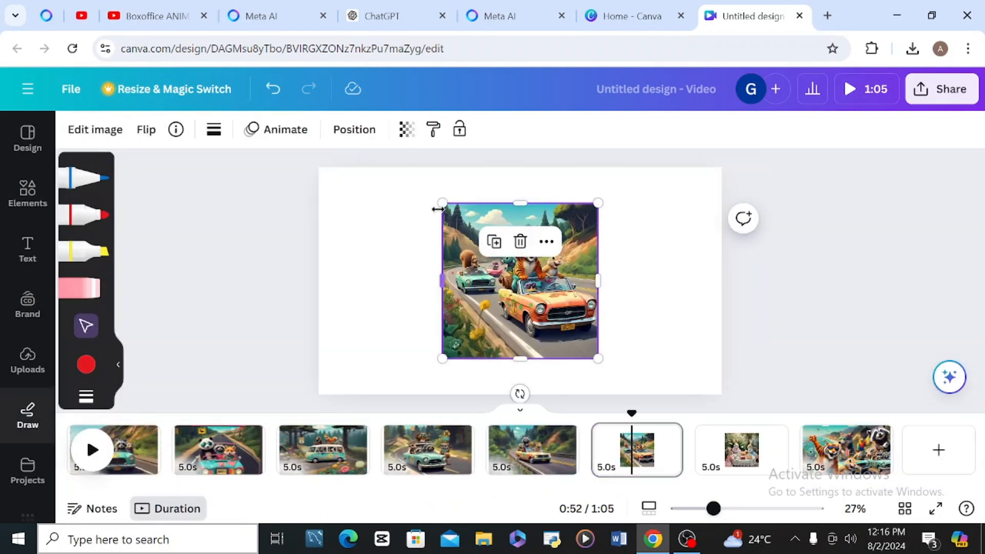
{"action": "left_click_drag", "start_coordinate": [598, 359], "coordinate": [634, 394]}
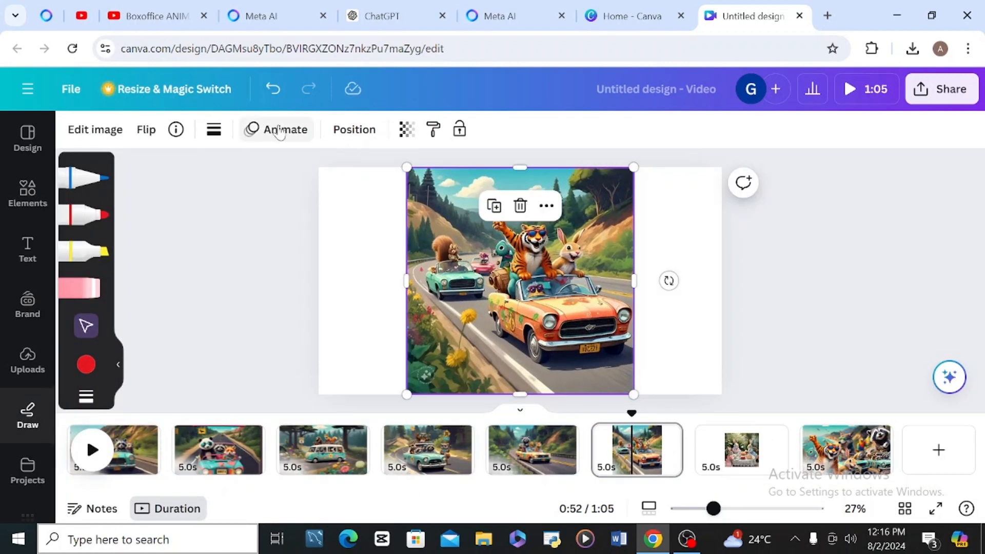
{"action": "left_click", "coordinate": [95, 129]}
{"action": "left_click", "coordinate": [268, 341]}
{"action": "left_click", "coordinate": [313, 293]}
{"action": "left_click", "coordinate": [253, 292]}
{"action": "left_click", "coordinate": [187, 378]}
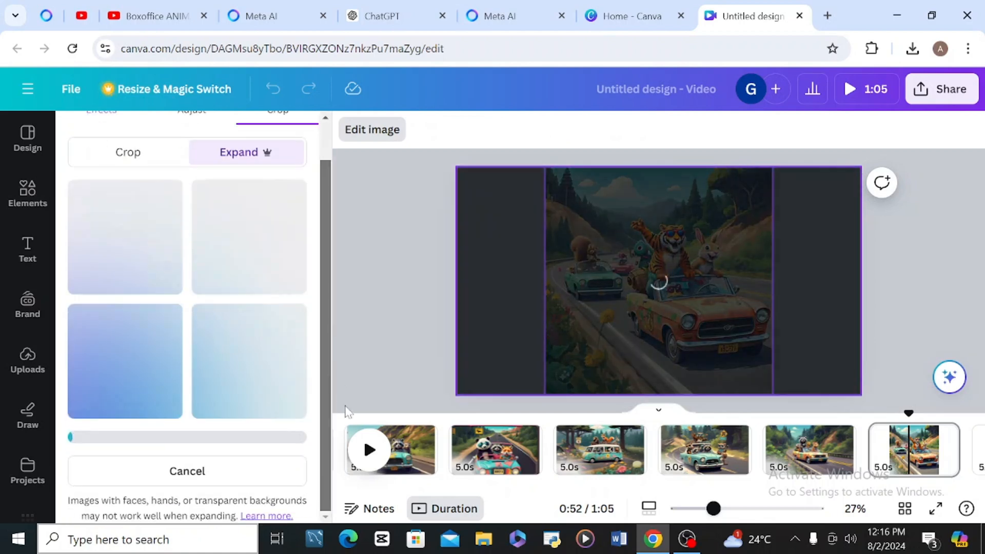
{"action": "scroll", "coordinate": [890, 451], "scroll_direction": "right", "scroll_amount": 3}
{"action": "right_click", "coordinate": [738, 449]}
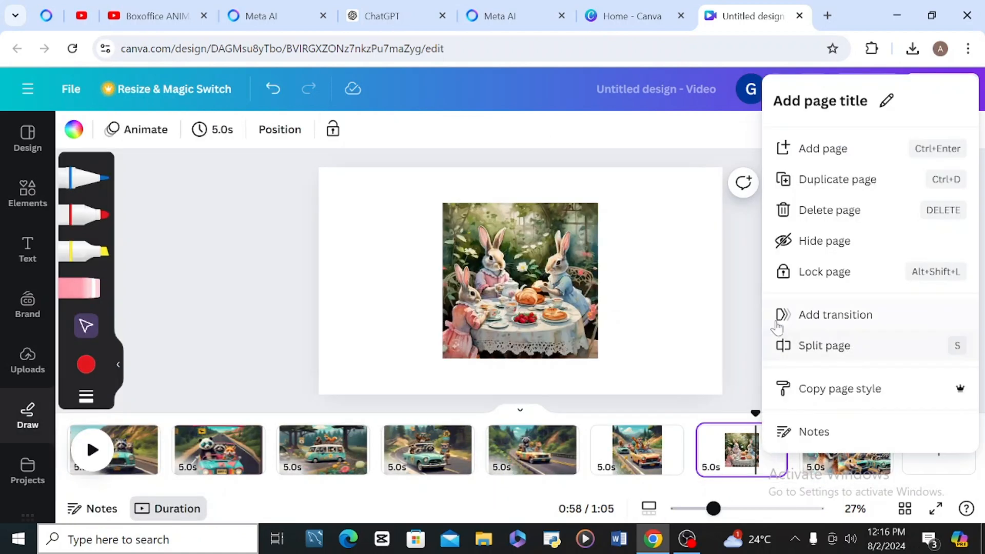
{"action": "left_click", "coordinate": [725, 257]}
{"action": "left_click", "coordinate": [424, 276]}
Expand the waving tiger image to 16:9 with Magic Expand and apply the first generated result
{"action": "left_click", "coordinate": [93, 128]}
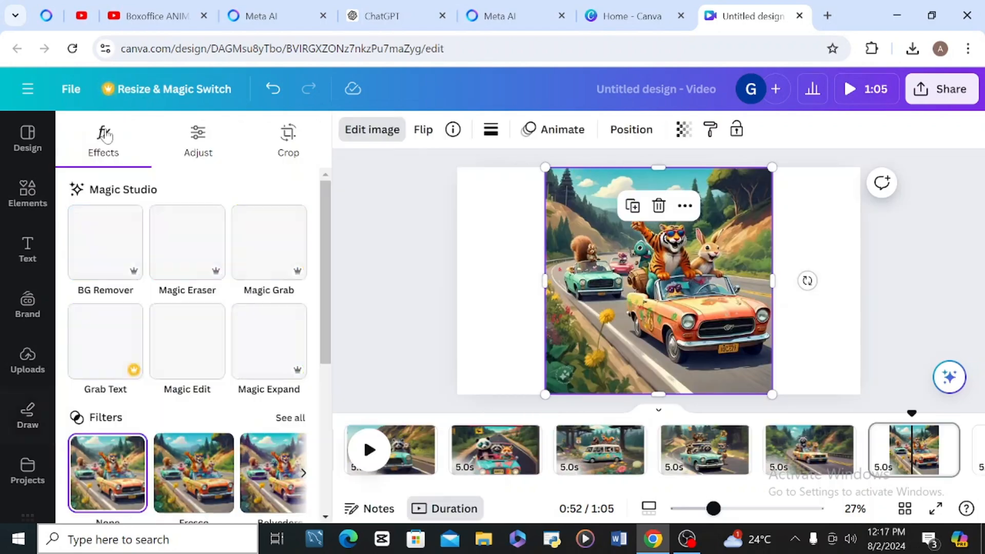
{"action": "left_click", "coordinate": [287, 139]}
{"action": "left_click", "coordinate": [314, 294]}
{"action": "left_click", "coordinate": [255, 295]}
{"action": "left_click", "coordinate": [194, 380]}
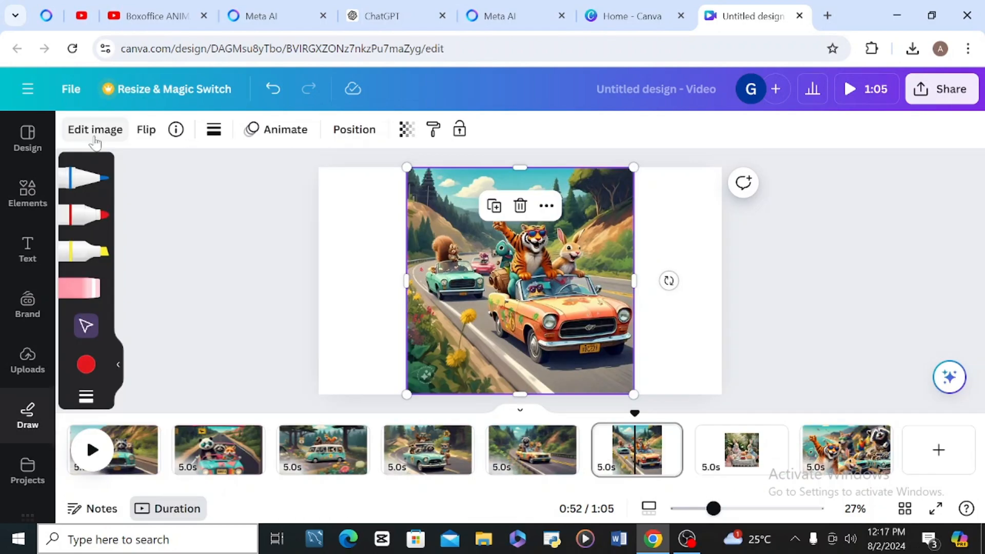
{"action": "left_click", "coordinate": [66, 137]}
{"action": "left_click", "coordinate": [316, 295]}
{"action": "left_click", "coordinate": [254, 295]}
{"action": "left_click", "coordinate": [193, 380]}
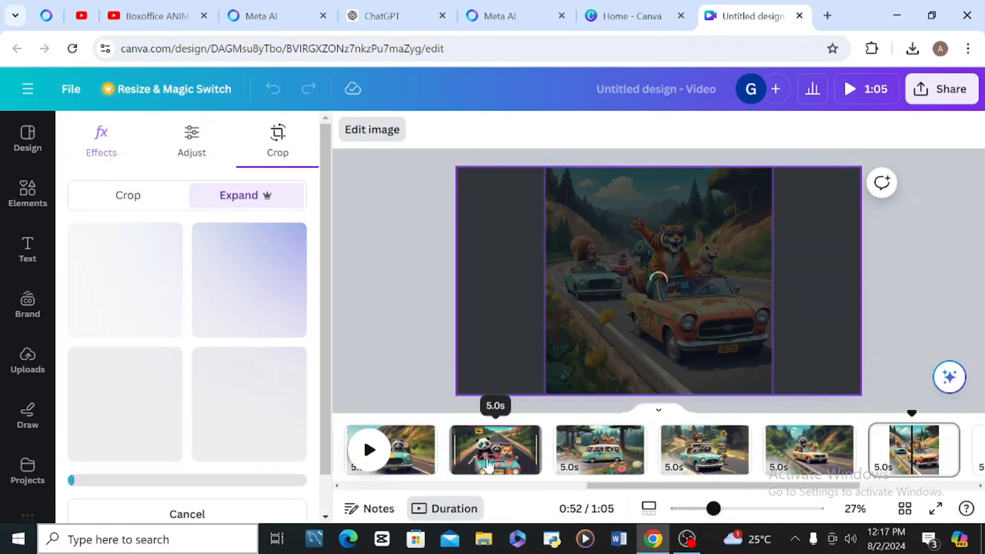
{"action": "scroll", "coordinate": [195, 410], "scroll_direction": "down", "scroll_amount": 1}
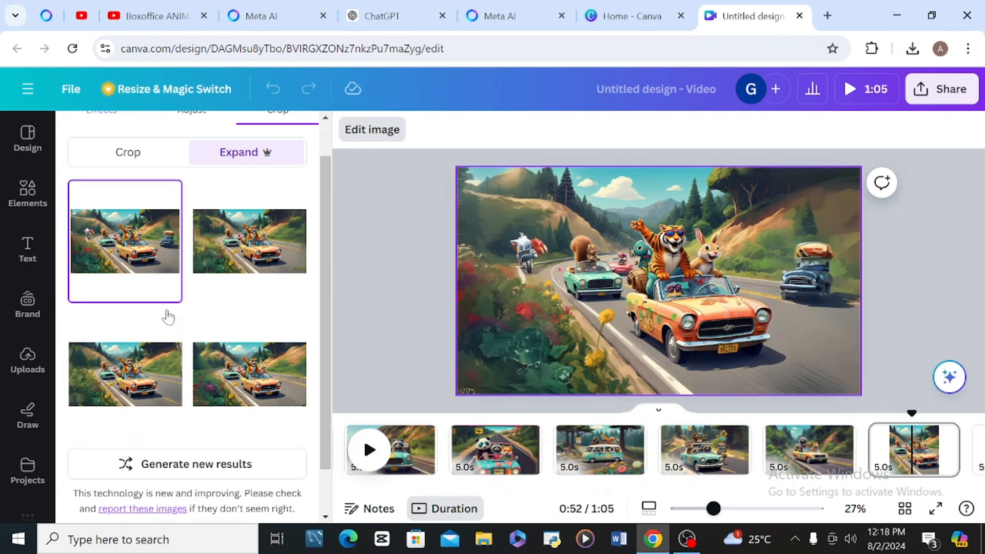
{"action": "scroll", "coordinate": [215, 406], "scroll_direction": "down", "scroll_amount": 2}
{"action": "left_click", "coordinate": [263, 493]}
Enlarge the rabbits' tea party image to the full page height and generate 16:9 expansions with Magic Expand
{"action": "left_click", "coordinate": [522, 258]}
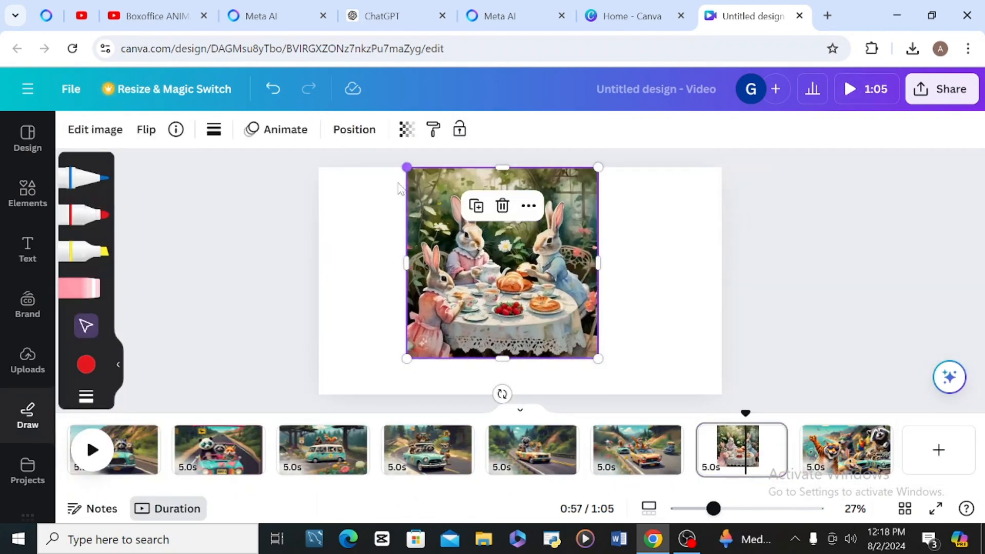
{"action": "left_click", "coordinate": [94, 129]}
{"action": "left_click", "coordinate": [288, 139]}
{"action": "left_click", "coordinate": [316, 295]}
{"action": "left_click", "coordinate": [286, 300]}
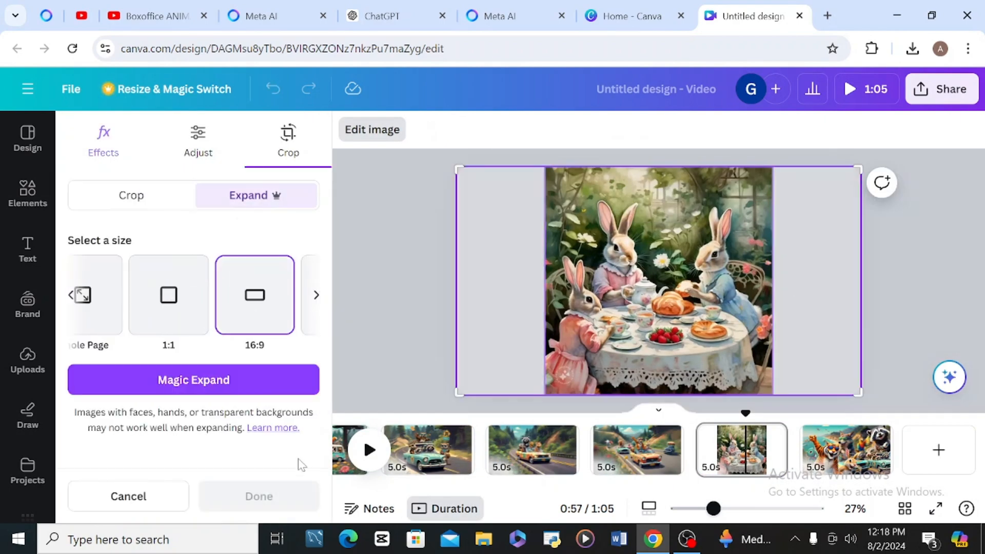
{"action": "left_click", "coordinate": [193, 379]}
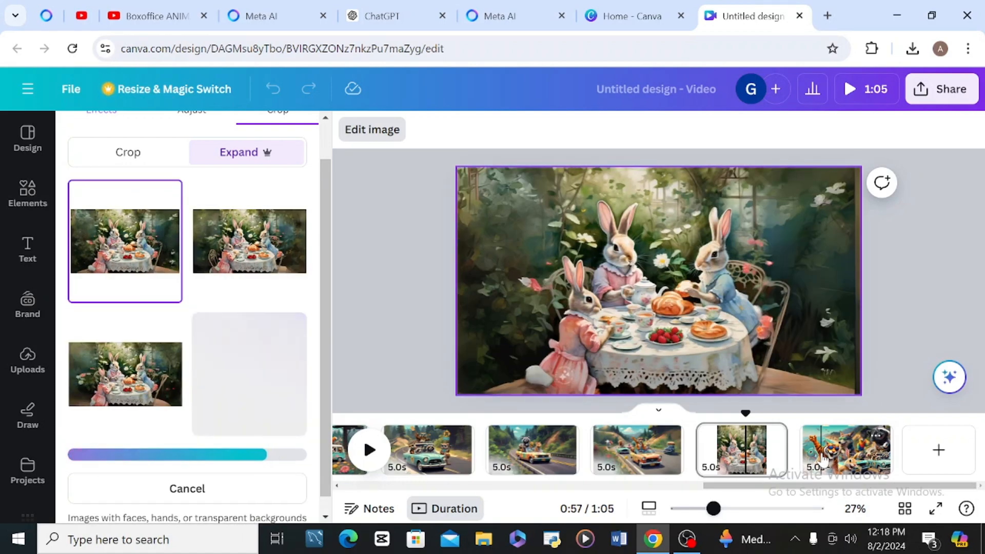
Compare the expanded tea party versions and apply the first one
{"action": "left_click", "coordinate": [291, 230]}
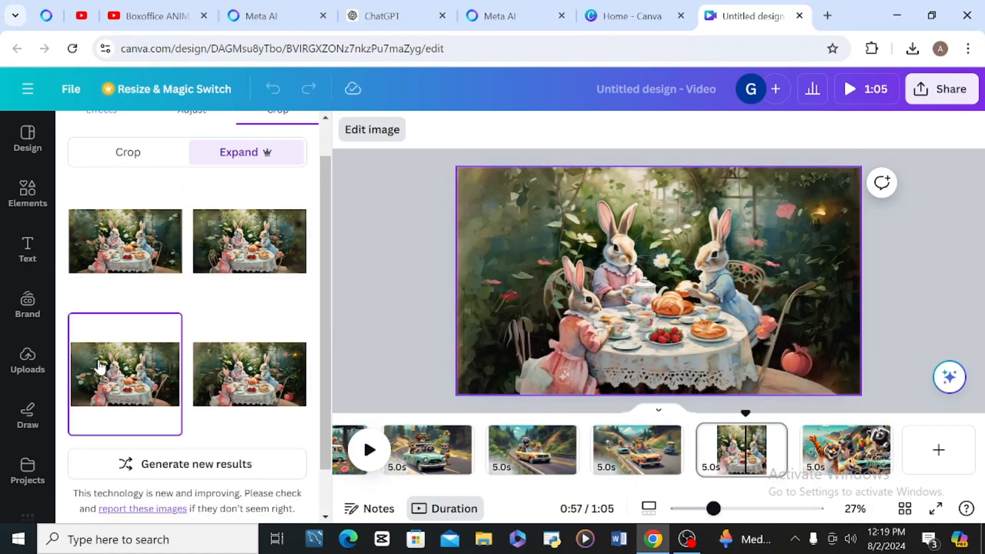
{"action": "left_click", "coordinate": [128, 244]}
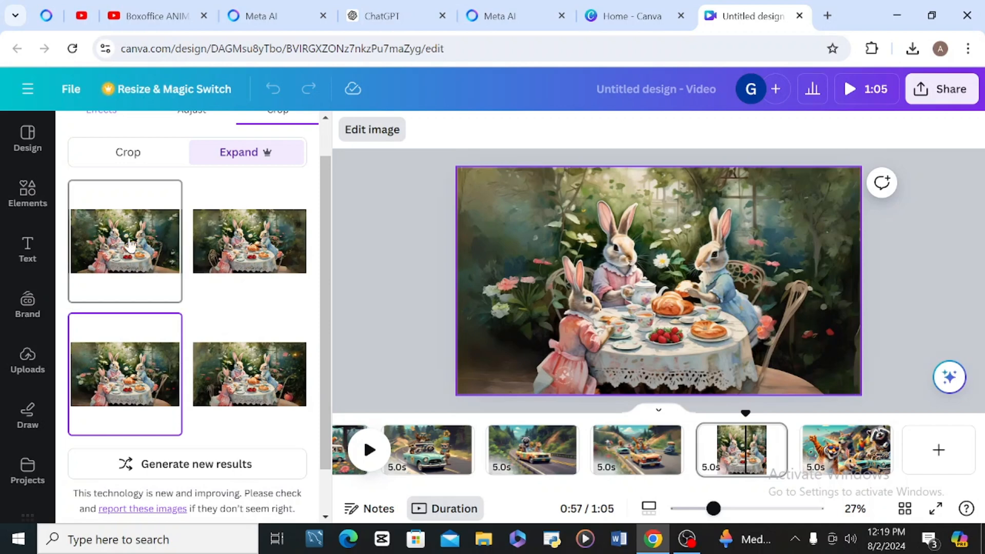
{"action": "scroll", "coordinate": [253, 402], "scroll_direction": "down", "scroll_amount": 2}
{"action": "left_click", "coordinate": [249, 495]}
Review the expanded images on the last page, the flower-painted van page and the earlier pages of the timeline
{"action": "left_click", "coordinate": [846, 449]}
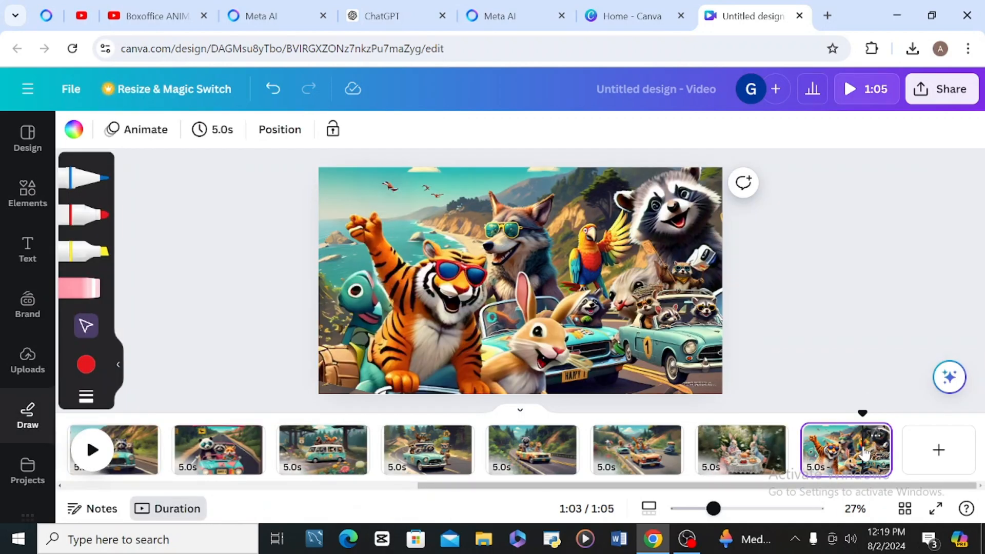
{"action": "right_click", "coordinate": [316, 462]}
{"action": "key", "text": "Escape"}
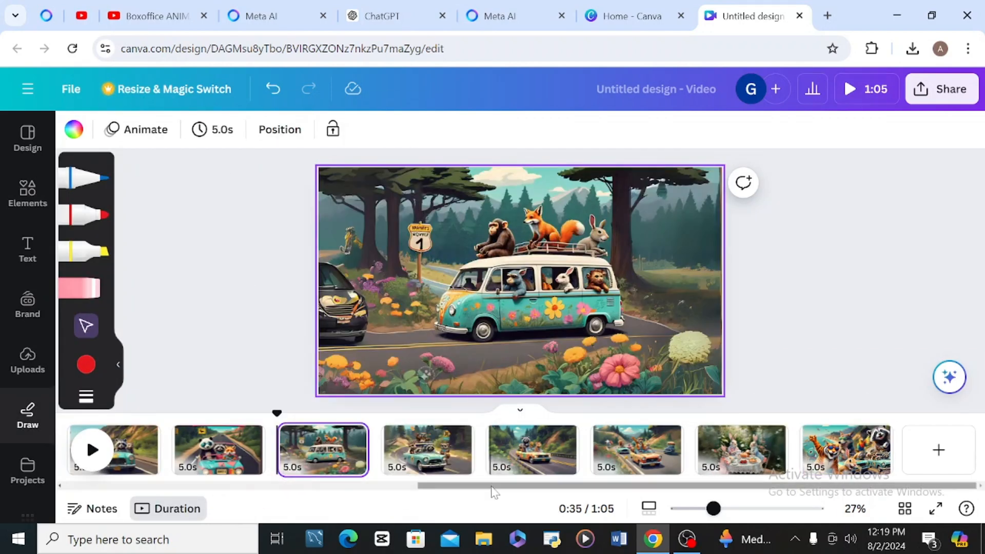
{"action": "scroll", "coordinate": [229, 482], "scroll_direction": "left", "scroll_amount": 5}
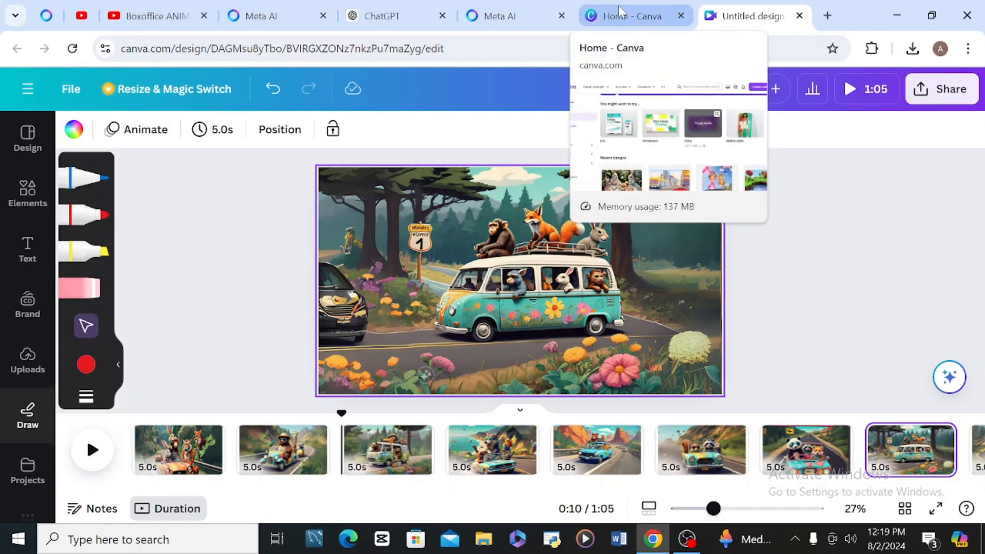
Open a new browser tab, check the highway 1 road trip prompt in Meta AI, and return to the Canva video design
{"action": "left_click", "coordinate": [827, 16]}
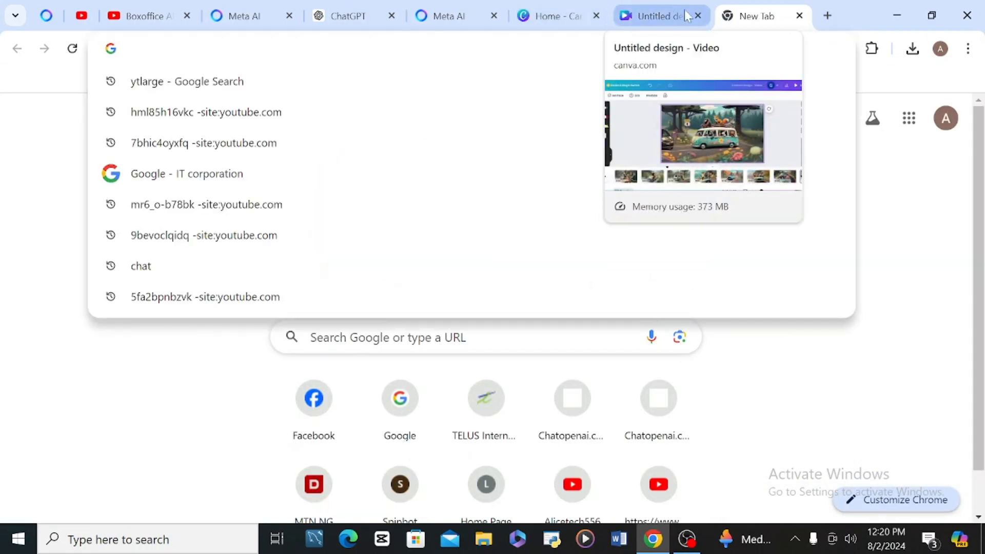
{"action": "left_click", "coordinate": [349, 16]}
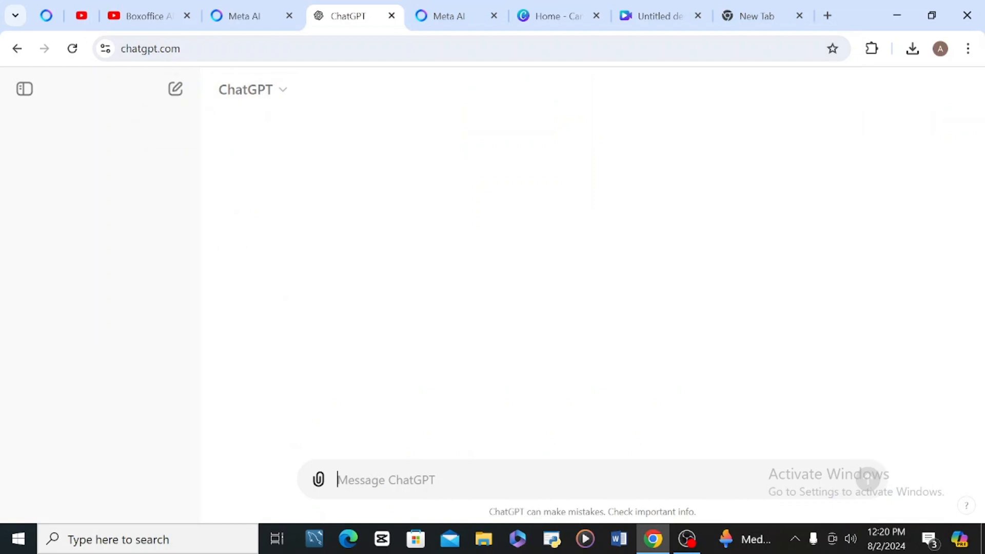
{"action": "left_click", "coordinate": [233, 16]}
{"action": "left_click_drag", "start_coordinate": [304, 85], "coordinate": [17, 86]}
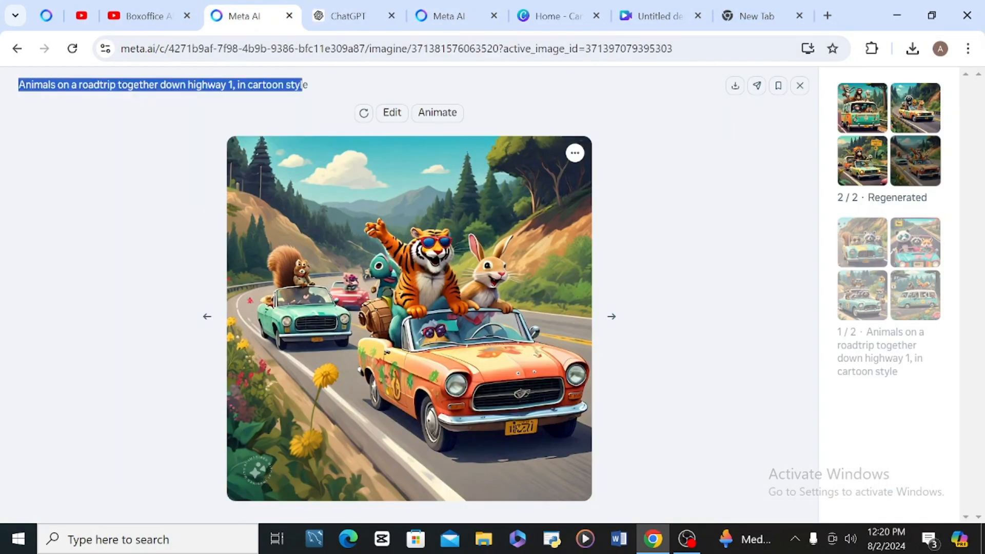
{"action": "left_click", "coordinate": [19, 85]}
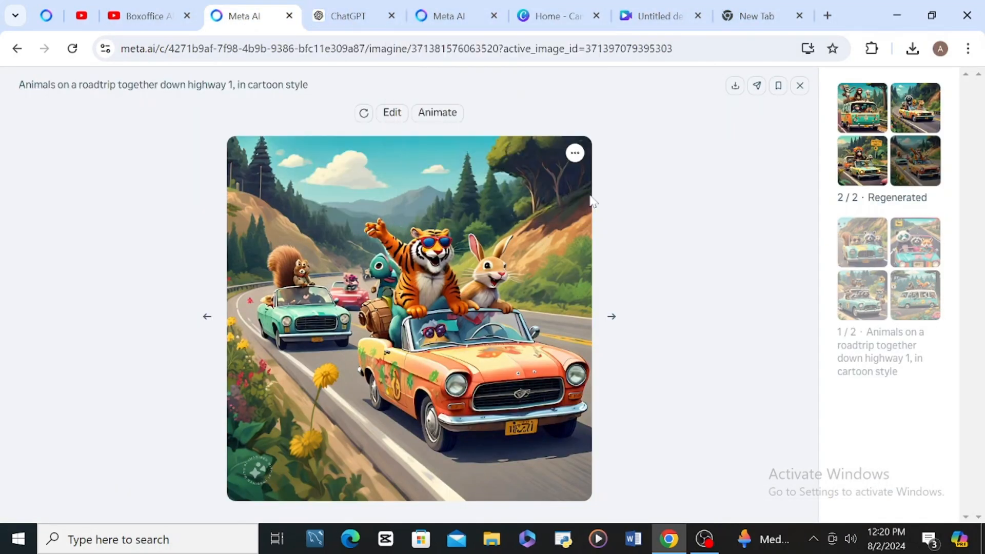
{"action": "left_click", "coordinate": [348, 16]}
{"action": "left_click", "coordinate": [445, 16]}
{"action": "left_click", "coordinate": [650, 19]}
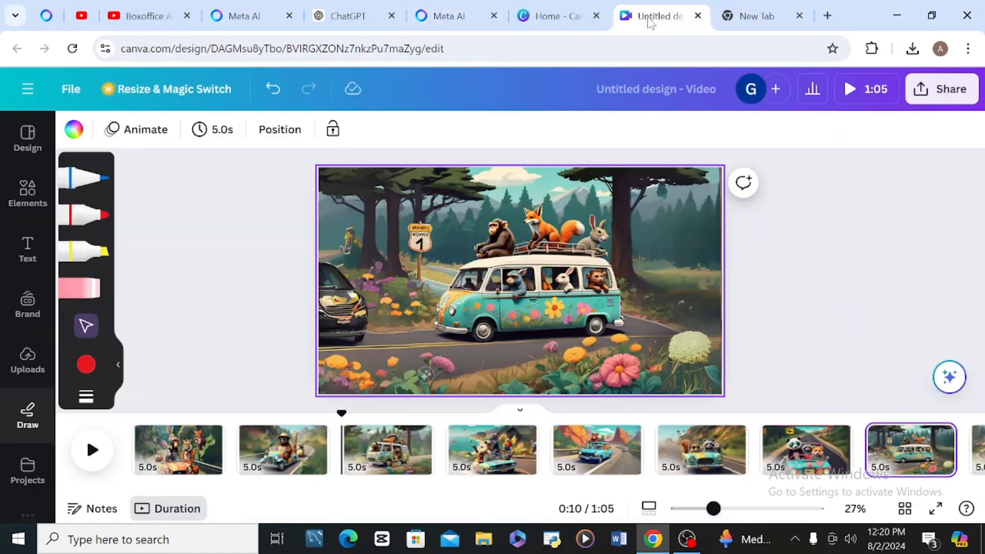
Search the audio elements for "rabbit" and place a 6.1 s sound clip under the panda, raccoon and fox page
{"action": "scroll", "coordinate": [246, 452], "scroll_direction": "right", "scroll_amount": 5}
{"action": "left_click", "coordinate": [134, 463]}
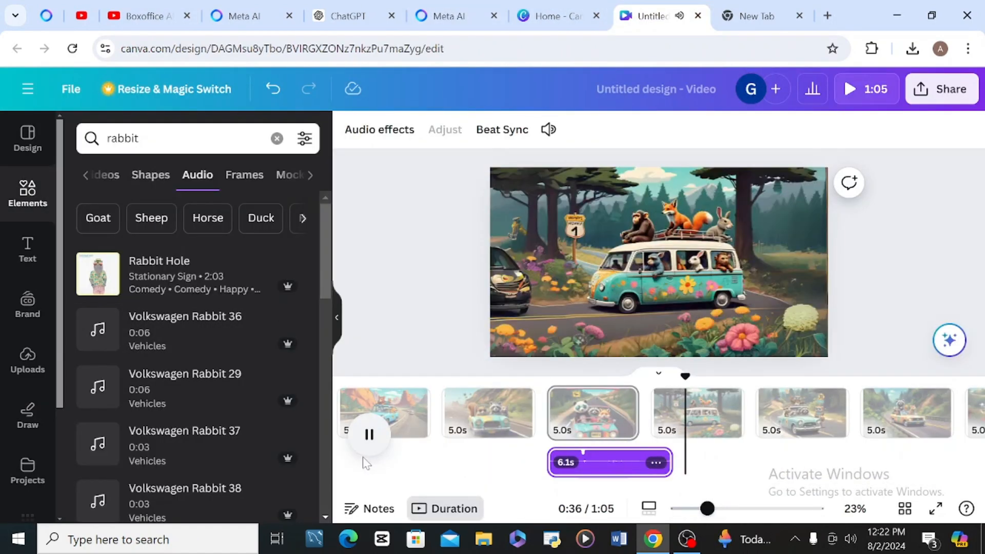
Stop the video playback and audition the Volkswagen Rabbit 36 and Forest Exploration tracks in the rabbit audio results
{"action": "left_click", "coordinate": [369, 435]}
{"action": "scroll", "coordinate": [242, 293], "scroll_direction": "down", "scroll_amount": 2}
{"action": "left_click", "coordinate": [113, 226]}
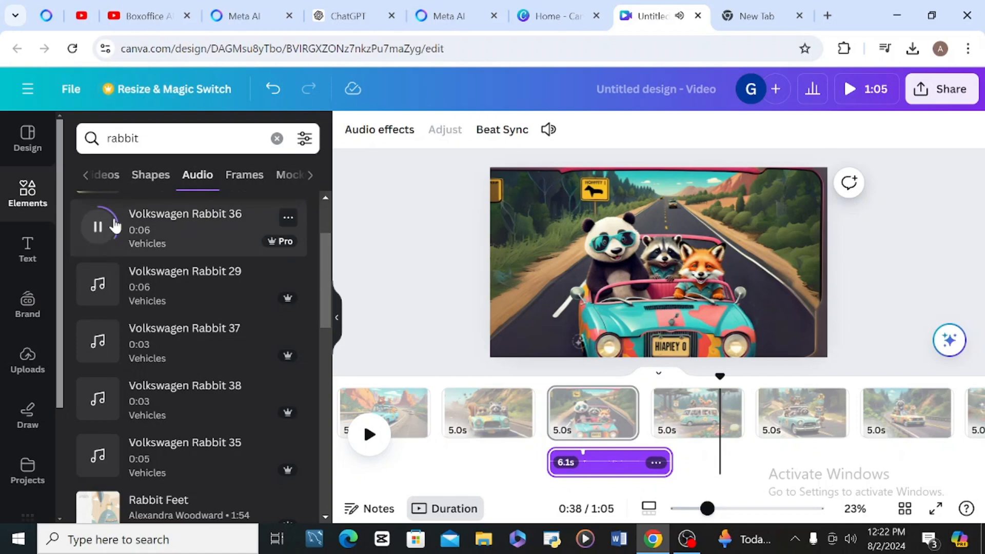
{"action": "scroll", "coordinate": [331, 379], "scroll_direction": "down", "scroll_amount": 4}
{"action": "scroll", "coordinate": [331, 379], "scroll_direction": "down", "scroll_amount": 4}
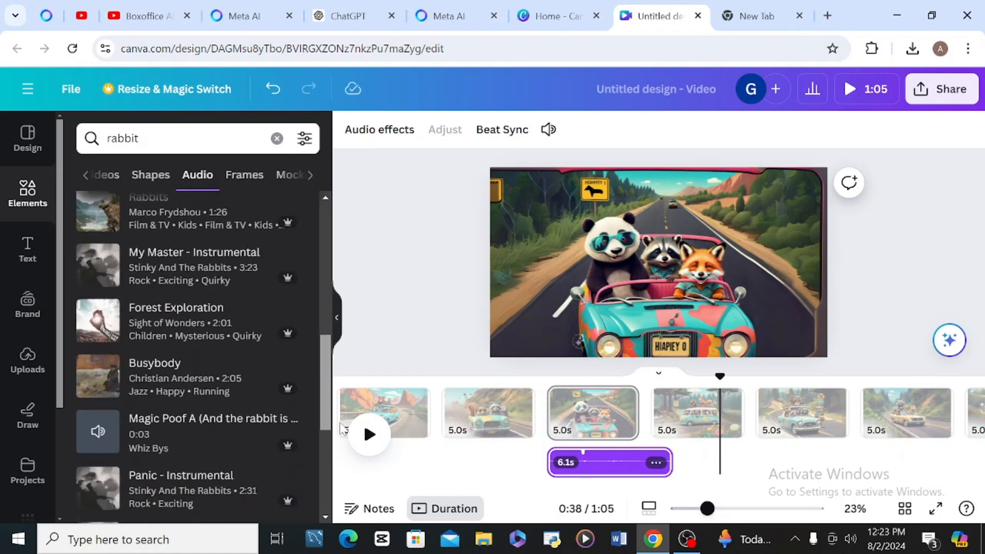
{"action": "left_click", "coordinate": [98, 301]}
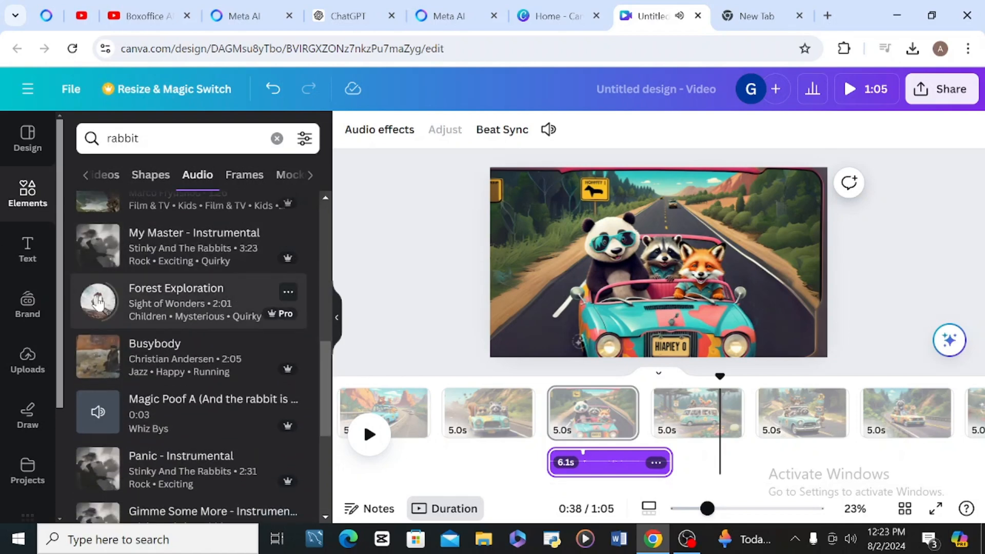
{"action": "scroll", "coordinate": [326, 406], "scroll_direction": "down", "scroll_amount": 2}
Look over the related animal categories and audition Rabbit Hole, Volkswagen Rabbit 36, Volkswagen Rabbit 29 and Rabbits
{"action": "left_click_drag", "start_coordinate": [326, 407], "coordinate": [315, 242]}
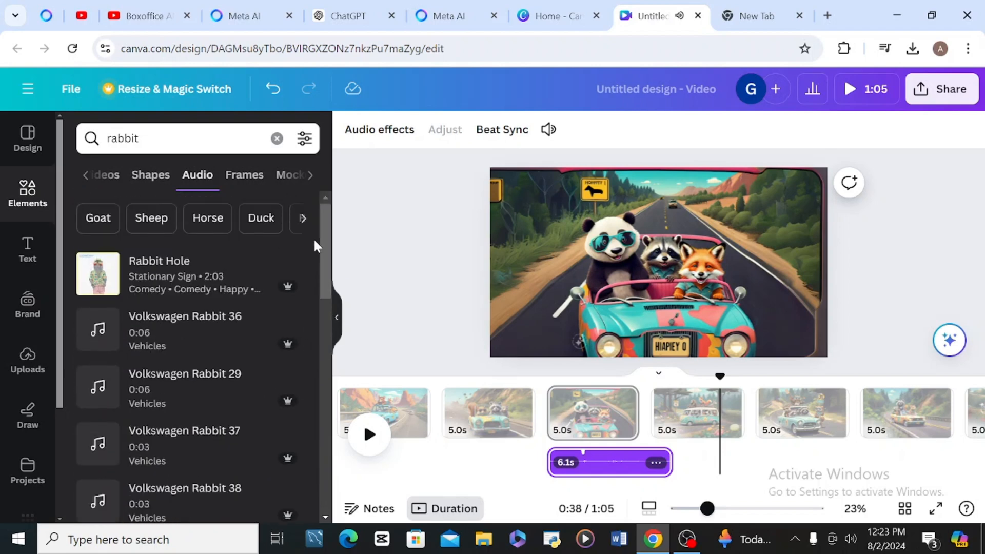
{"action": "left_click", "coordinate": [306, 218]}
{"action": "left_click", "coordinate": [80, 218]}
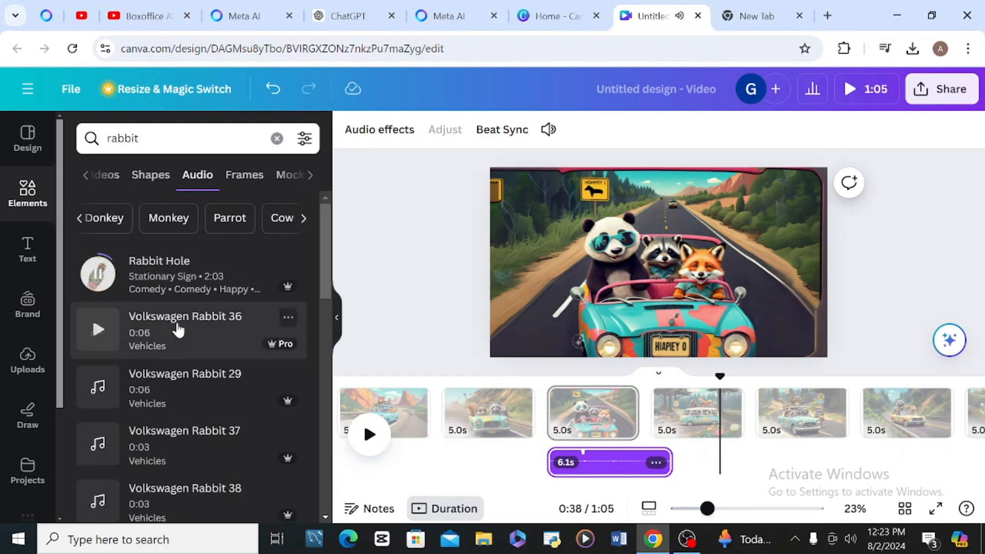
{"action": "left_click", "coordinate": [97, 328]}
{"action": "left_click", "coordinate": [97, 386]}
{"action": "scroll", "coordinate": [322, 290], "scroll_direction": "down", "scroll_amount": 1}
{"action": "scroll", "coordinate": [322, 291], "scroll_direction": "down", "scroll_amount": 10}
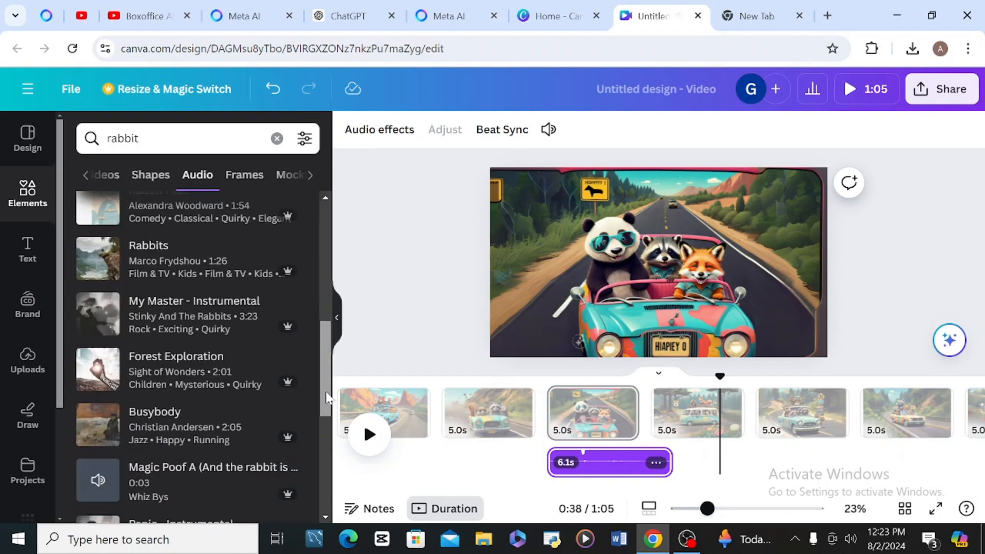
{"action": "left_click", "coordinate": [97, 265]}
Search the audio elements for "rabbit cartoon" and look through the cartoon sound results
{"action": "left_click", "coordinate": [180, 138]}
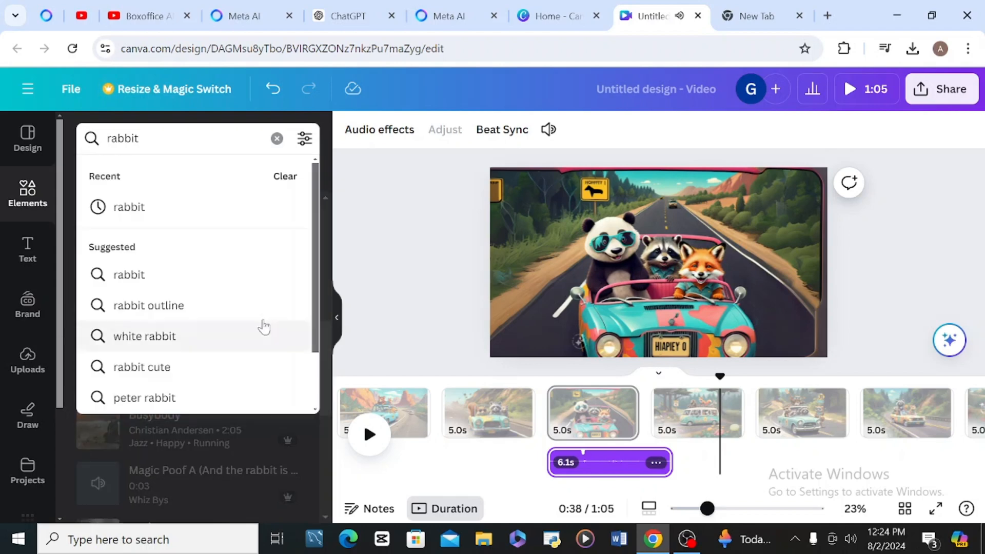
{"action": "type", "text": "cartoon"}
{"action": "key", "text": "Return"}
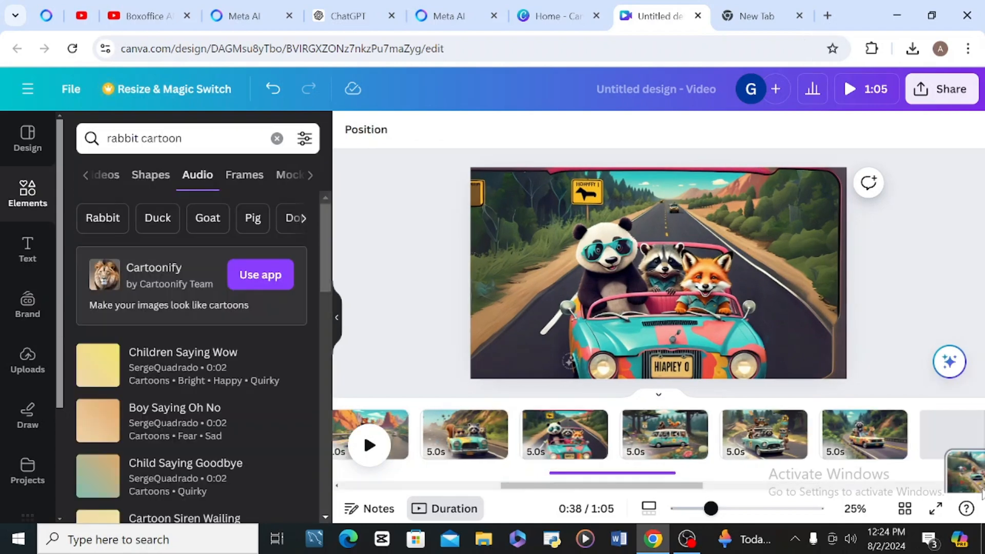
{"action": "left_click", "coordinate": [235, 362]}
{"action": "left_click", "coordinate": [538, 269]}
{"action": "scroll", "coordinate": [298, 346], "scroll_direction": "down", "scroll_amount": 10}
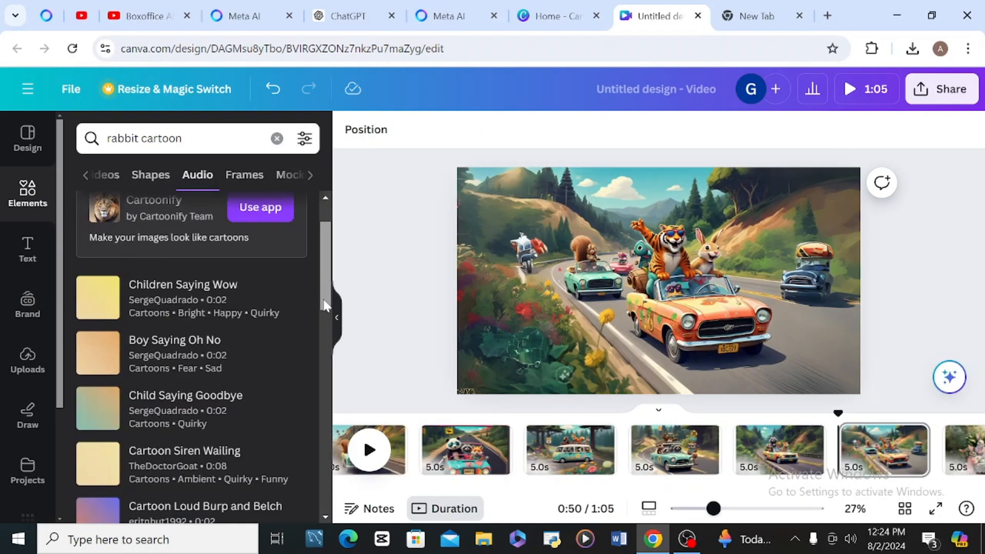
{"action": "scroll", "coordinate": [197, 359], "scroll_direction": "down", "scroll_amount": 5}
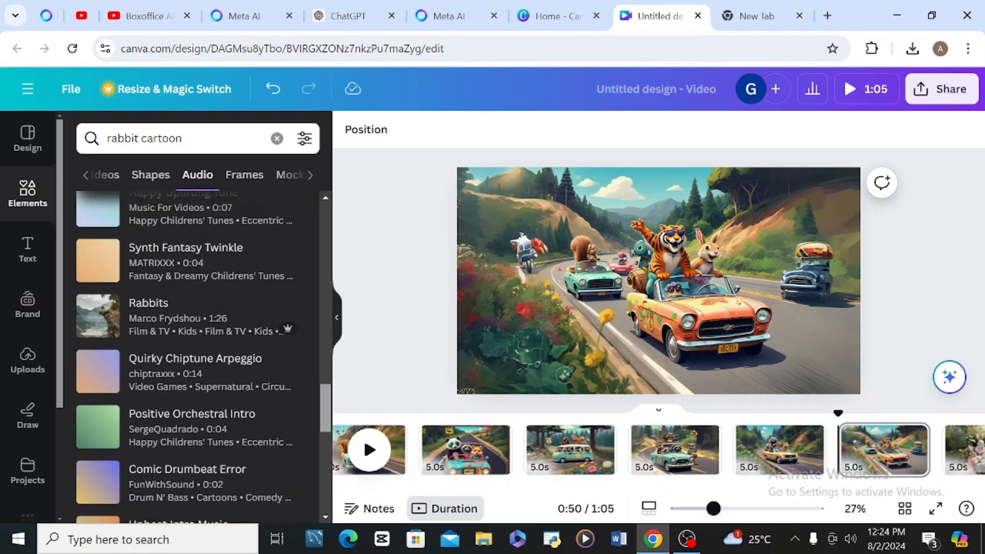
Switch the audio search to the suggested "Rabbit" category and look through its tracks for suitable background music
{"action": "scroll", "coordinate": [154, 308], "scroll_direction": "up", "scroll_amount": 15}
{"action": "left_click", "coordinate": [99, 215]}
{"action": "scroll", "coordinate": [195, 359], "scroll_direction": "down", "scroll_amount": 15}
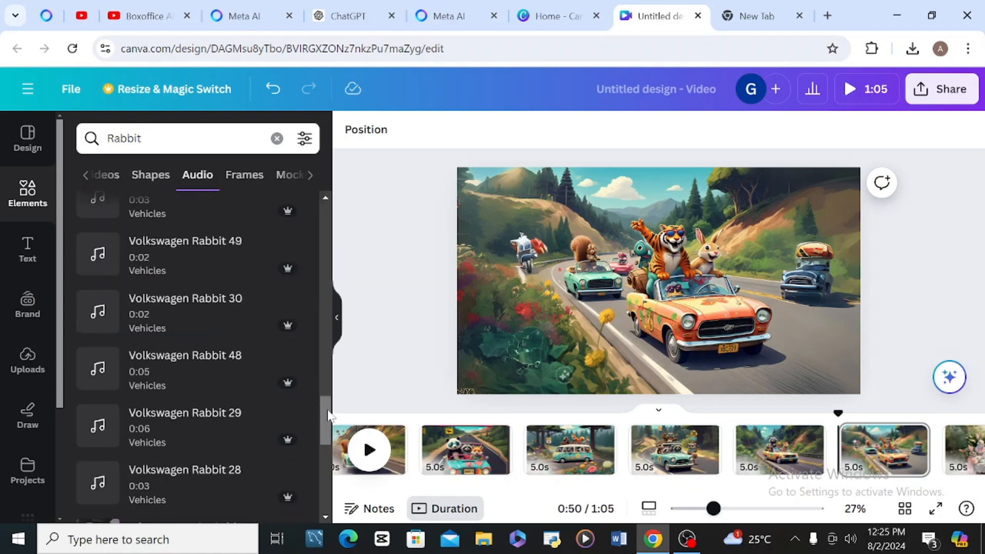
{"action": "left_click", "coordinate": [170, 397]}
{"action": "left_click", "coordinate": [370, 442]}
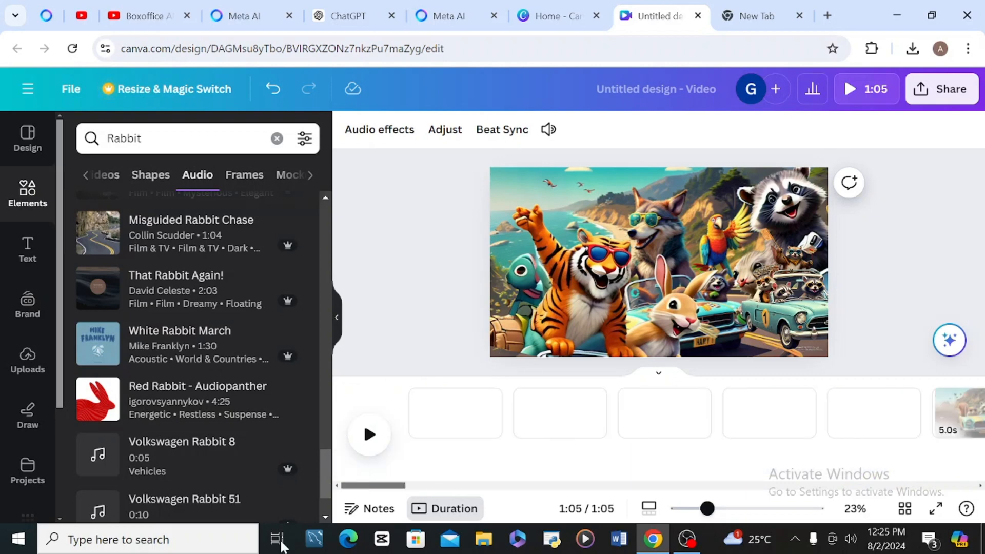
{"action": "scroll", "coordinate": [315, 481], "scroll_direction": "down", "scroll_amount": 3}
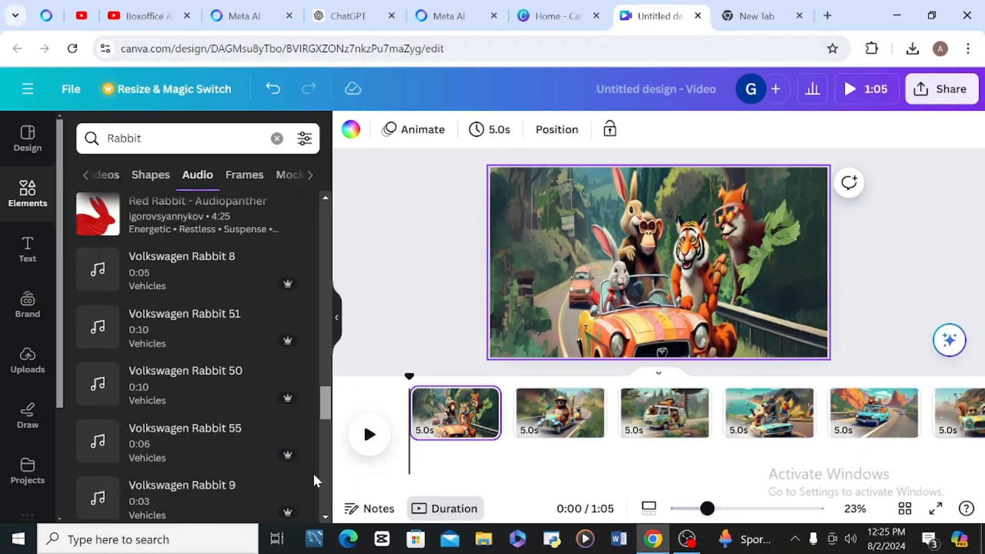
{"action": "scroll", "coordinate": [315, 481], "scroll_direction": "down", "scroll_amount": 2}
{"action": "scroll", "coordinate": [310, 487], "scroll_direction": "up", "scroll_amount": 6}
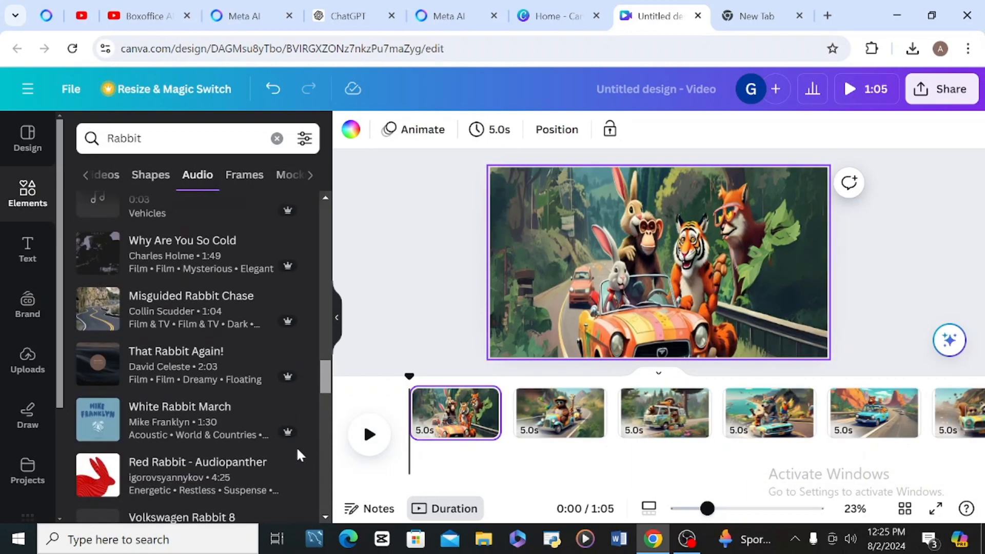
{"action": "scroll", "coordinate": [300, 455], "scroll_direction": "up", "scroll_amount": 5}
Audition Nervous Rabbit, Rabbit Reggae and Rabbit Feet, then add Rabbit Feet as the soundtrack and play the video with it
{"action": "left_click", "coordinate": [82, 310]}
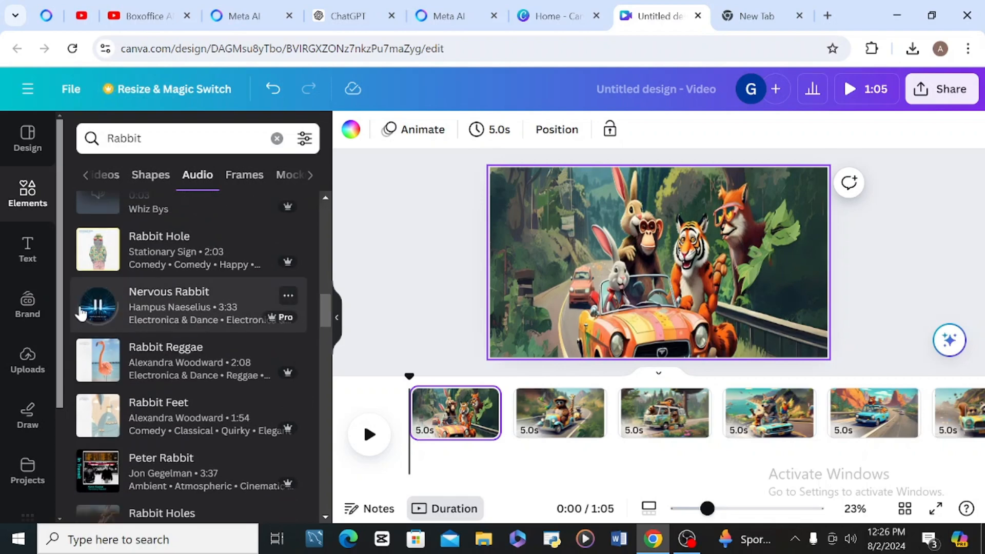
{"action": "left_click", "coordinate": [98, 360]}
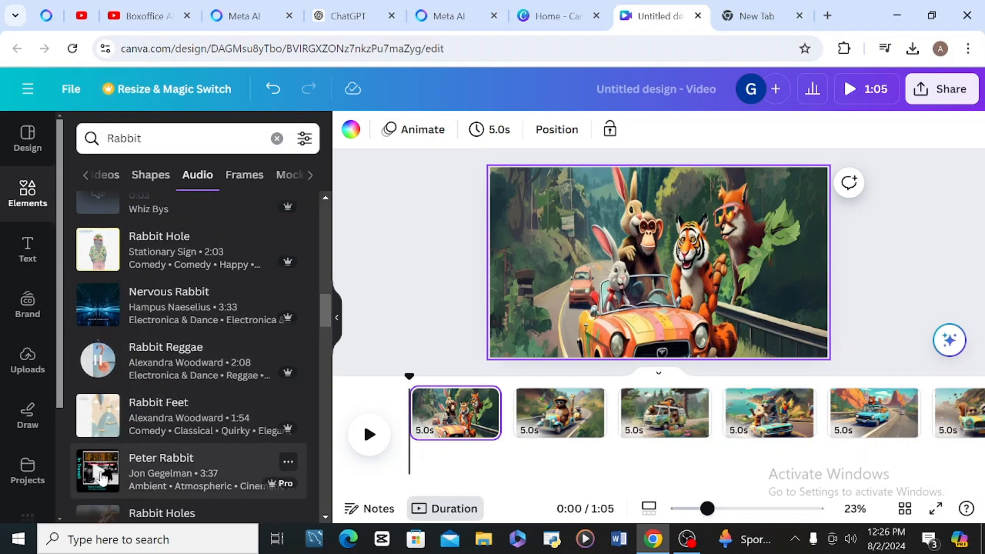
{"action": "left_click", "coordinate": [97, 415]}
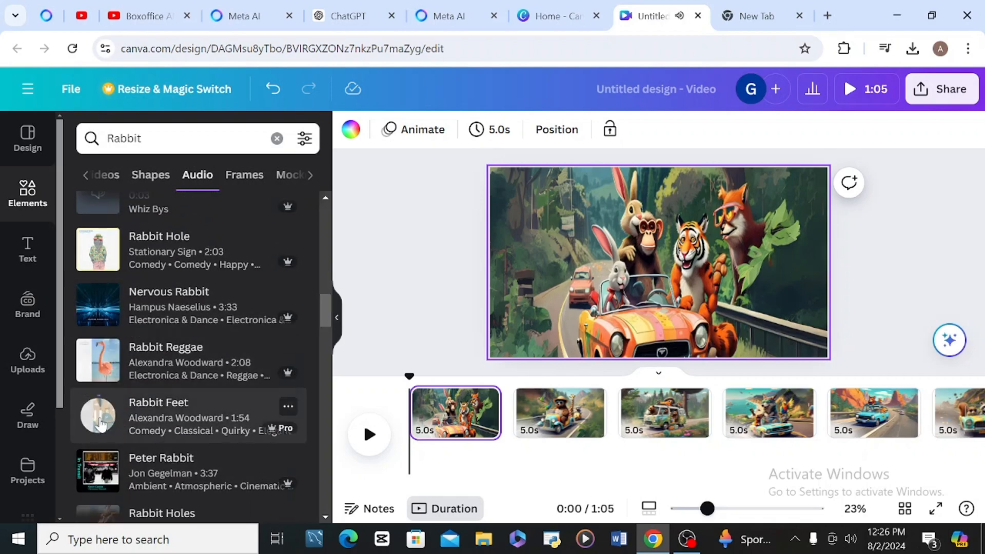
{"action": "left_click", "coordinate": [194, 425]}
{"action": "left_click", "coordinate": [369, 434]}
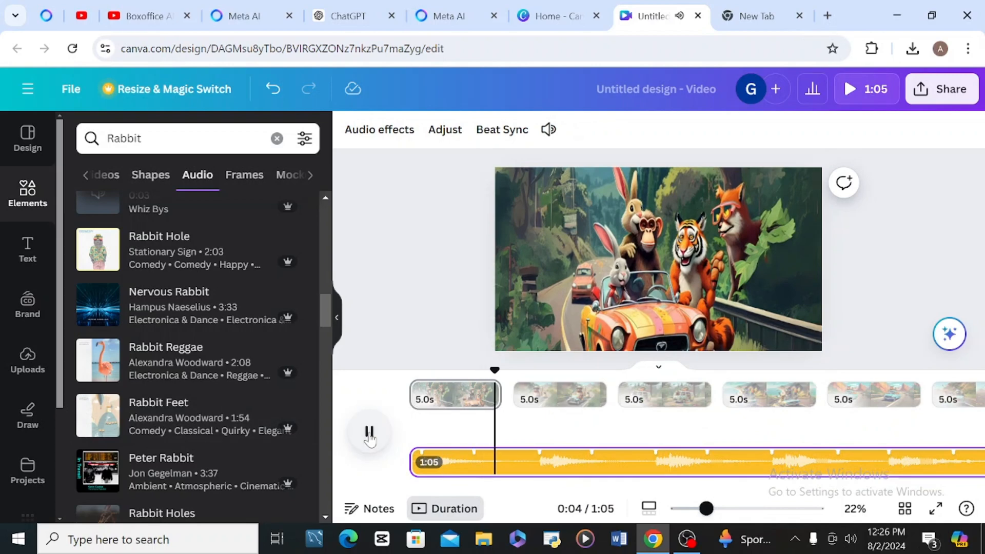
Add 0.5-second Dissolve transitions between pages 1 and 2 and between pages 2 and 3, playing back the first one
{"action": "left_click", "coordinate": [524, 431]}
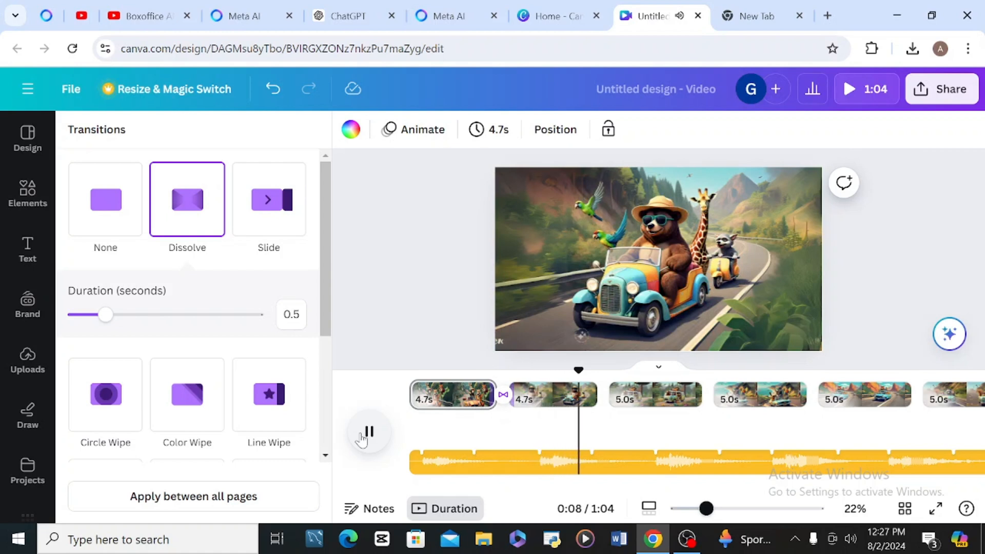
{"action": "left_click", "coordinate": [363, 435]}
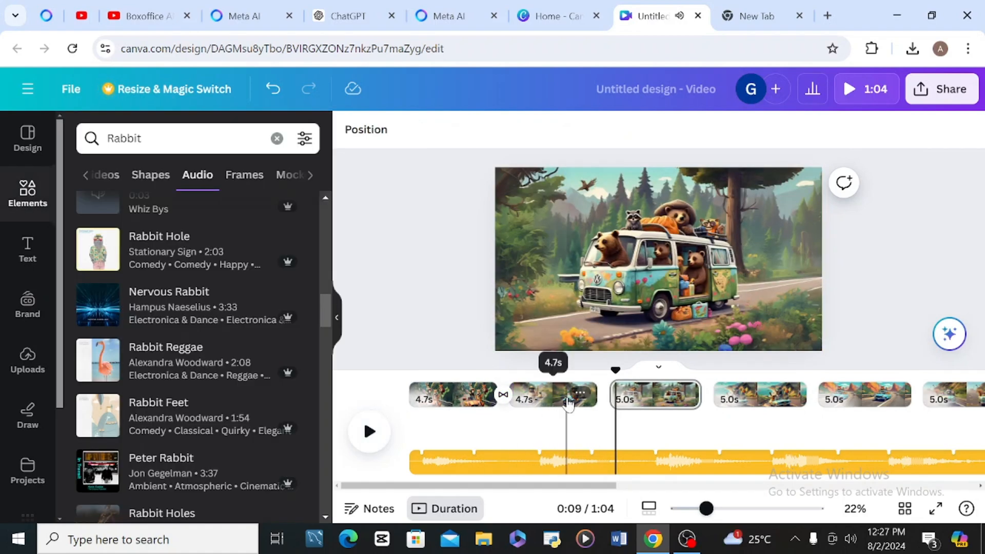
{"action": "left_click", "coordinate": [613, 407]}
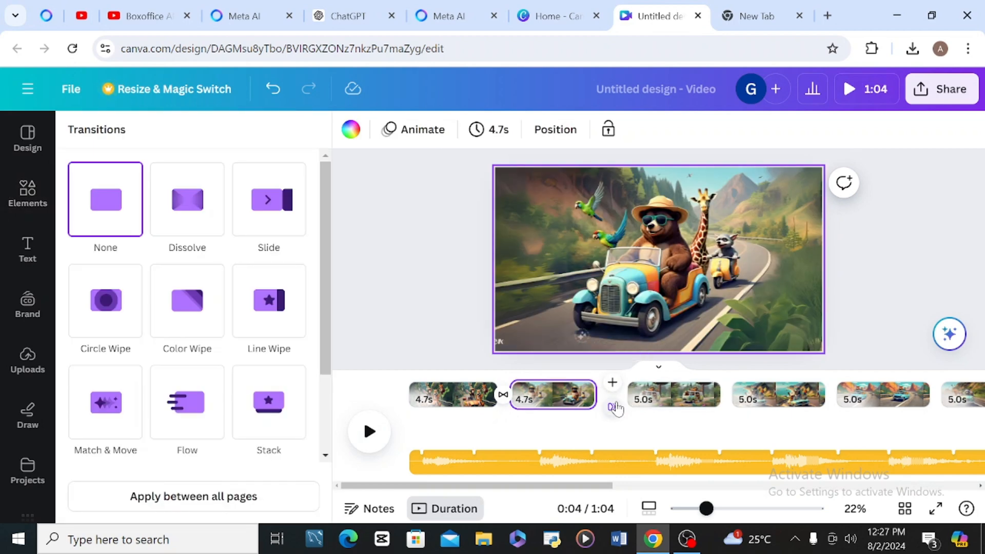
{"action": "left_click", "coordinate": [190, 198]}
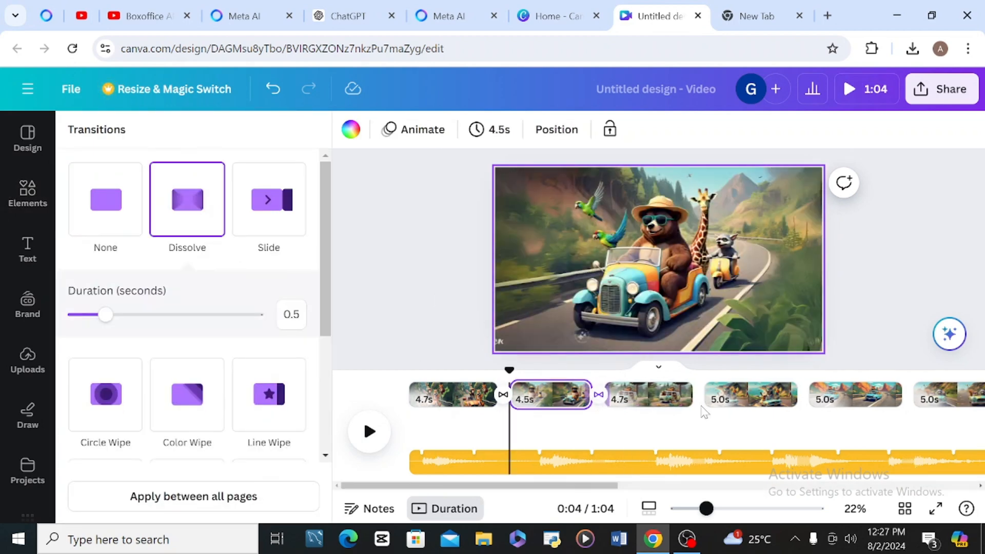
Add 0.5-second Dissolve transitions between the following pages, from the bears' van page through the panda, raccoon and fox page
{"action": "left_click", "coordinate": [705, 408]}
{"action": "left_click", "coordinate": [188, 207]}
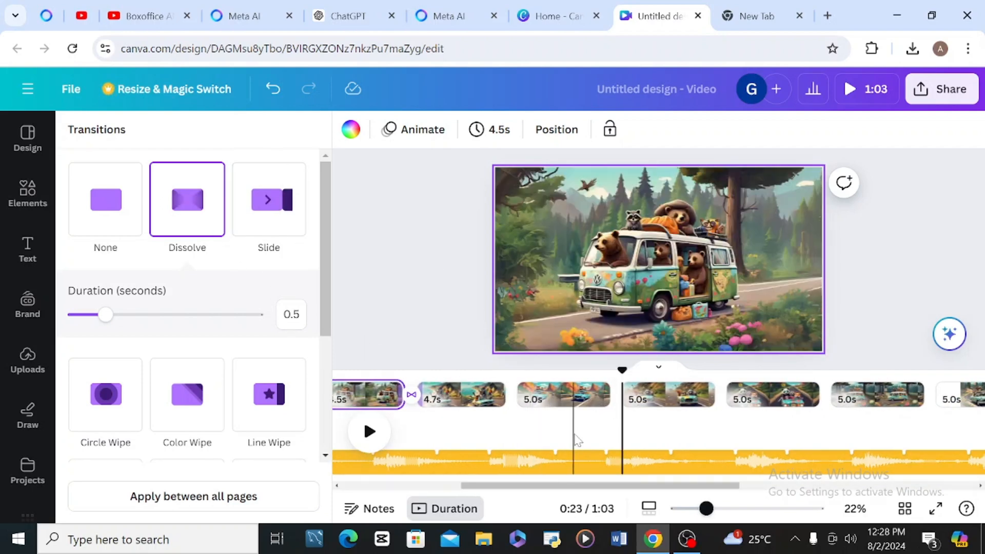
{"action": "left_click", "coordinate": [369, 394]}
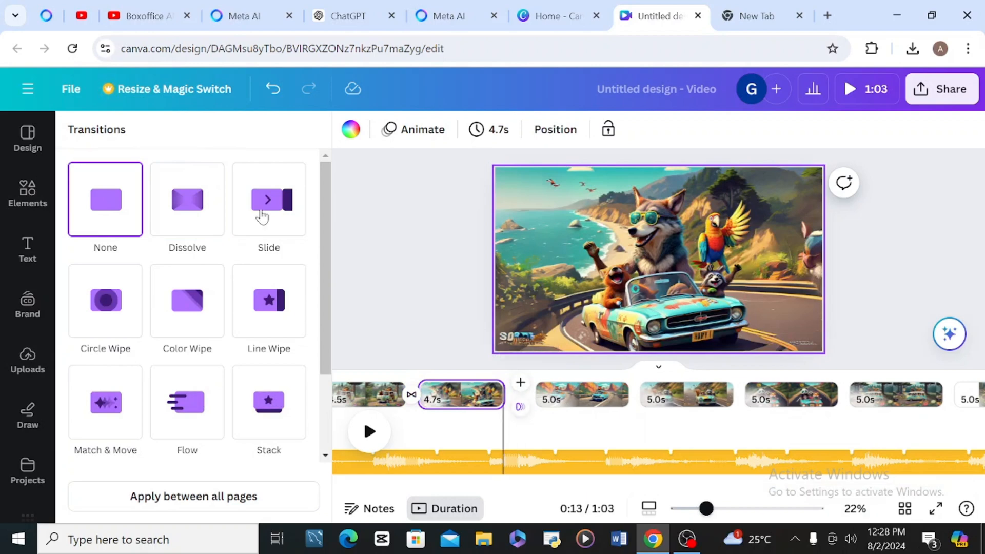
{"action": "left_click", "coordinate": [556, 398]}
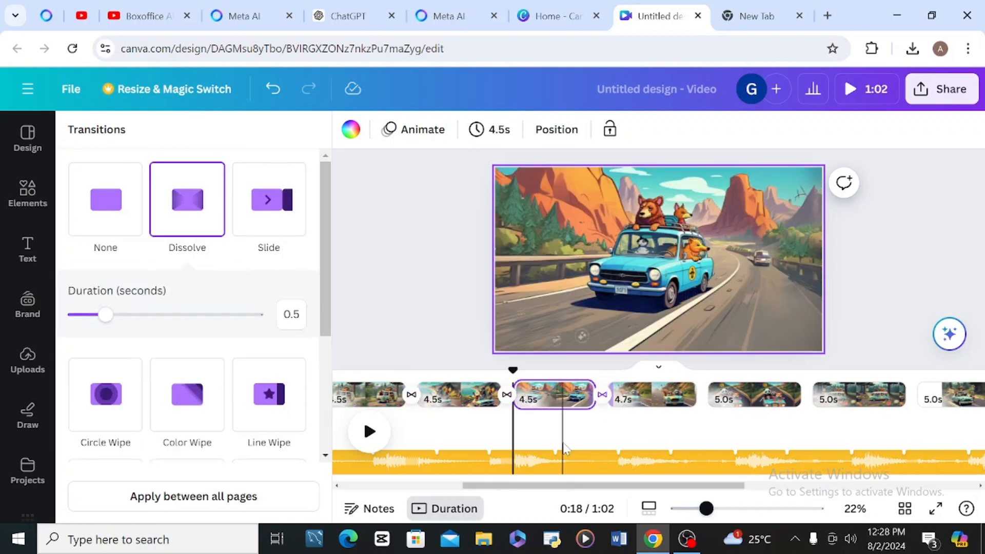
{"action": "mouse_move", "coordinate": [707, 409]}
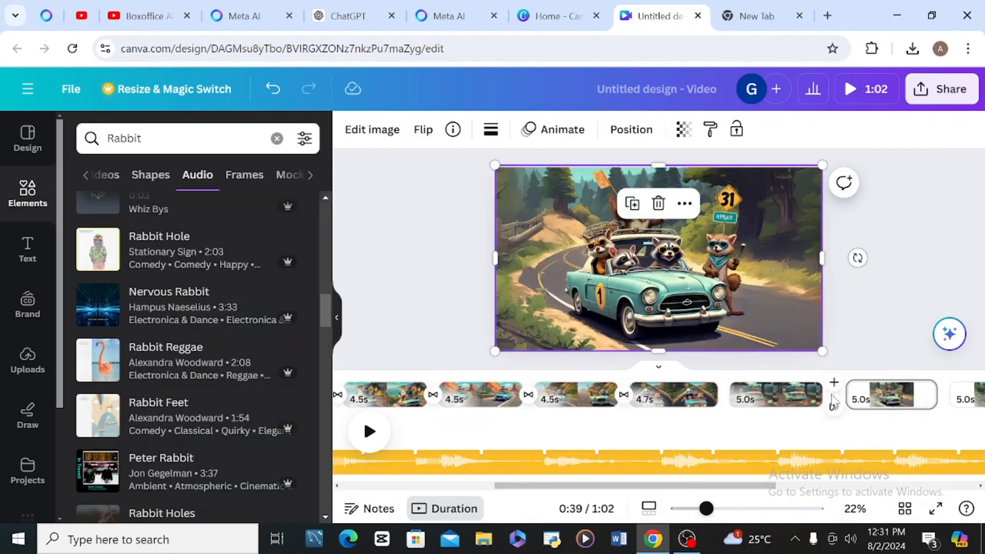
Add 0.5-second Dissolve transitions before and after the flower-painted van page and after the raccoons' highway 31 page
{"action": "left_click", "coordinate": [833, 401]}
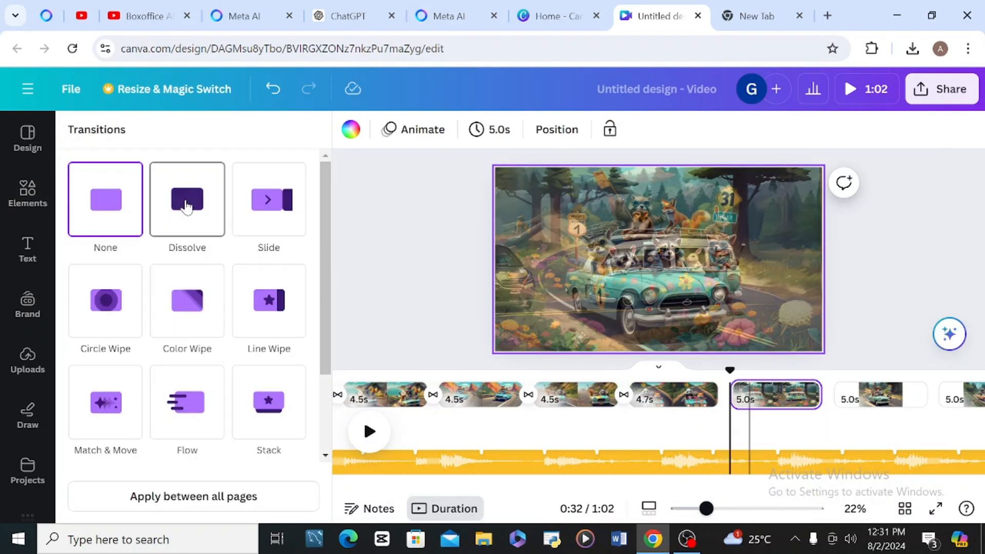
{"action": "left_click", "coordinate": [187, 207]}
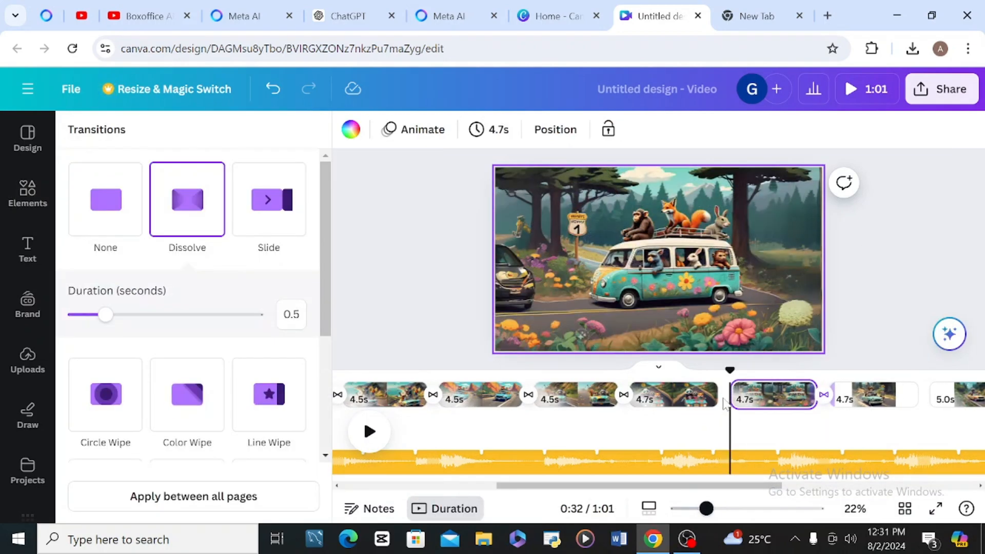
{"action": "left_click", "coordinate": [732, 406]}
{"action": "left_click", "coordinate": [204, 202]}
{"action": "left_click", "coordinate": [923, 406]}
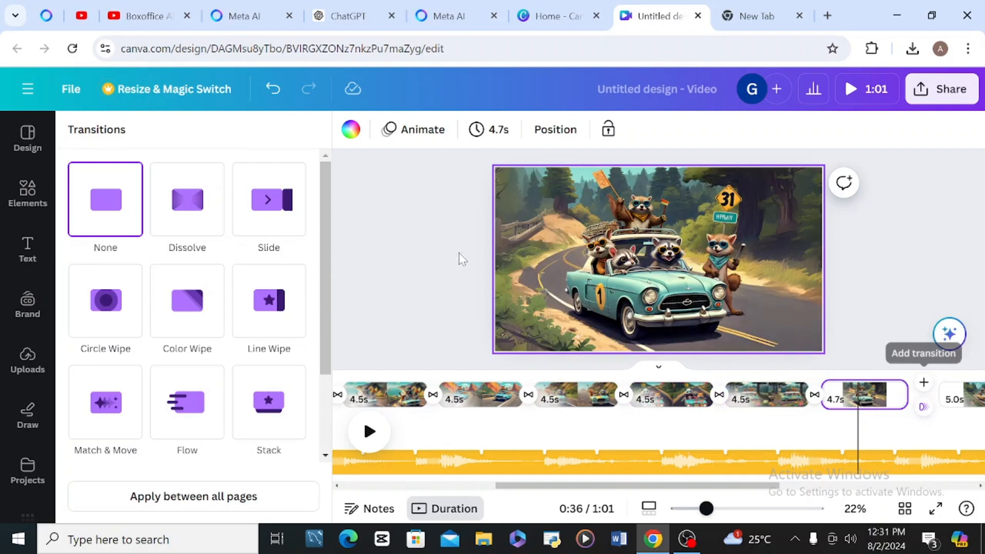
{"action": "left_click", "coordinate": [187, 200]}
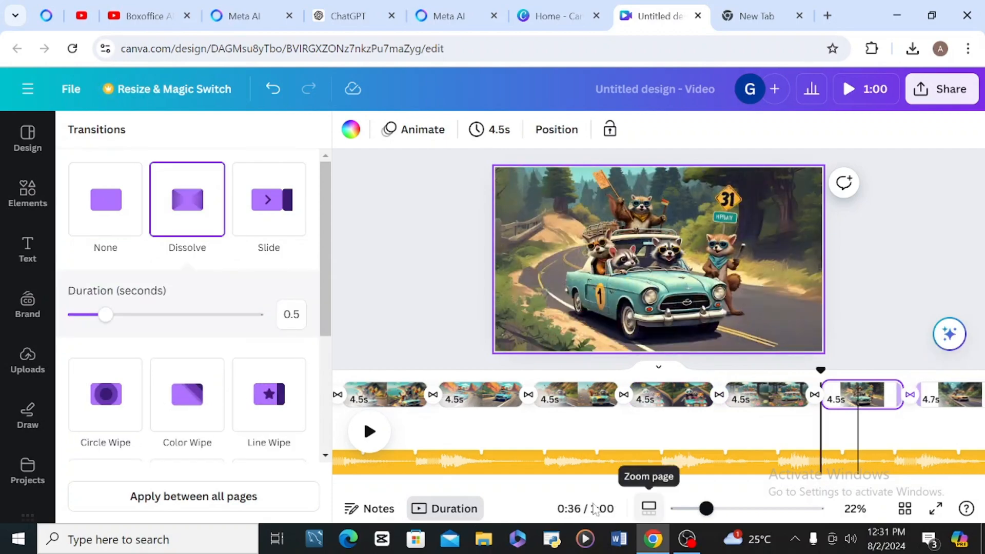
Add 0.5-second Dissolve transitions between the remaining pages, including before and after the tea party page
{"action": "scroll", "coordinate": [667, 405], "scroll_direction": "right", "scroll_amount": 5}
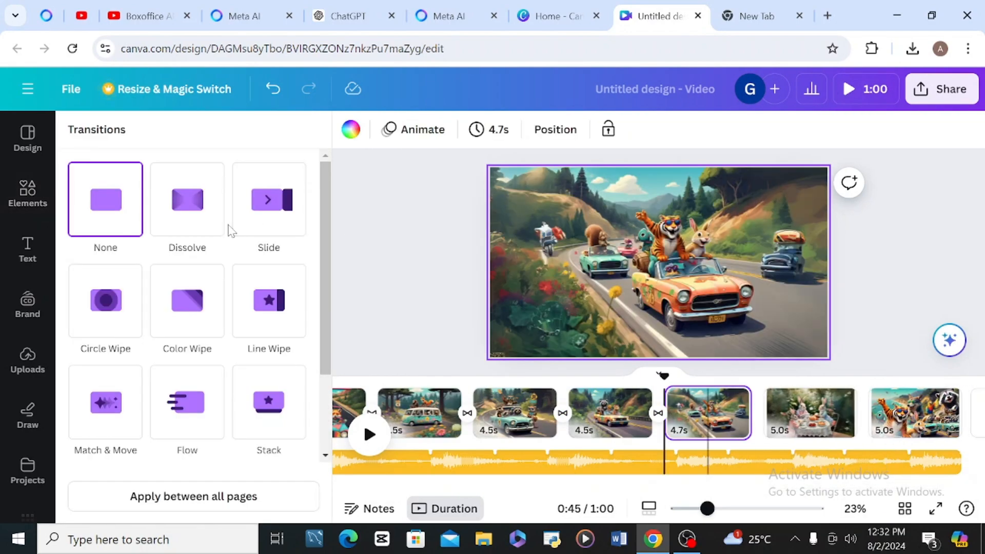
{"action": "left_click", "coordinate": [187, 200]}
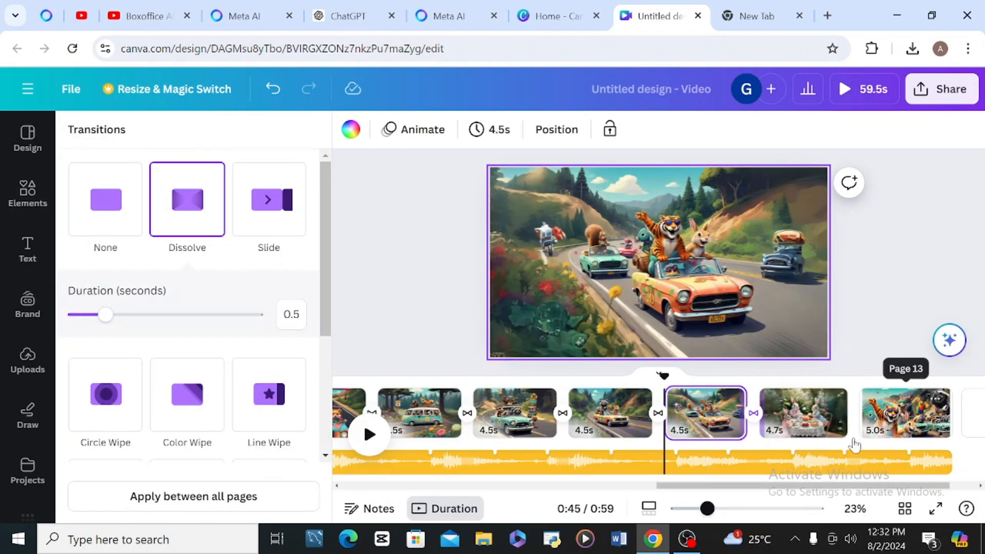
{"action": "left_click", "coordinate": [851, 411]}
{"action": "left_click", "coordinate": [187, 200]}
Play the whole video from the first page to the last to review the transitions and the soundtrack
{"action": "scroll", "coordinate": [797, 493], "scroll_direction": "right", "scroll_amount": 2}
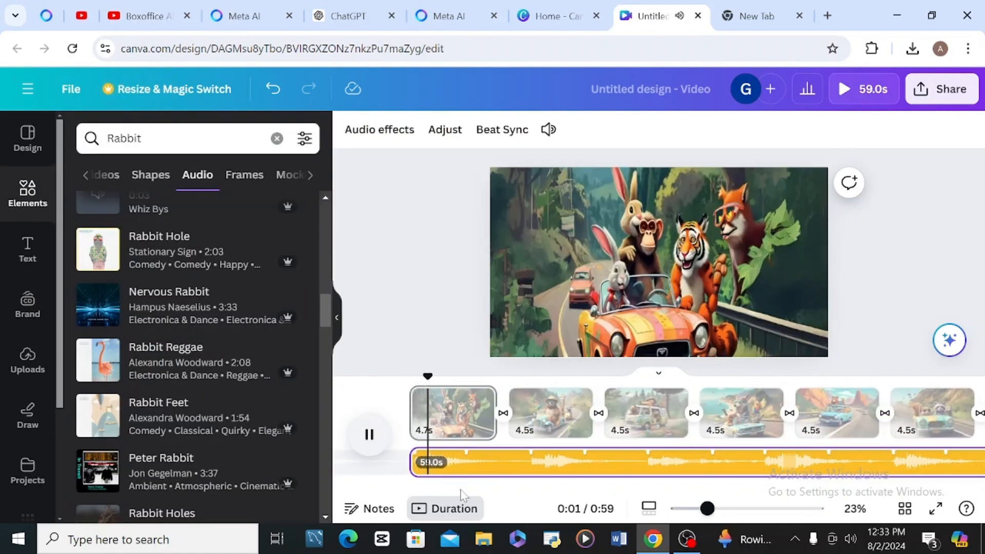
{"action": "left_click_drag", "start_coordinate": [488, 495], "coordinate": [739, 538]}
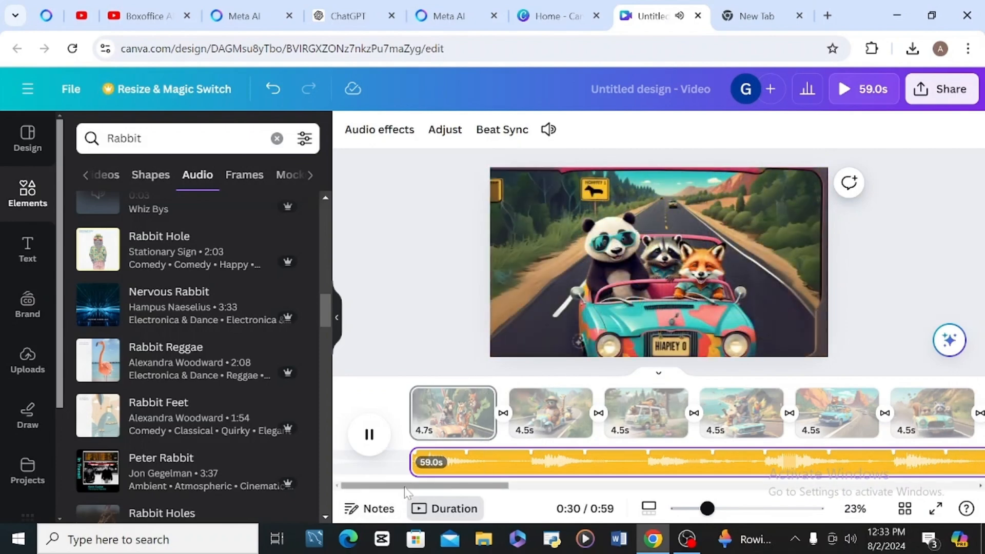
{"action": "left_click_drag", "start_coordinate": [406, 486], "coordinate": [500, 514]}
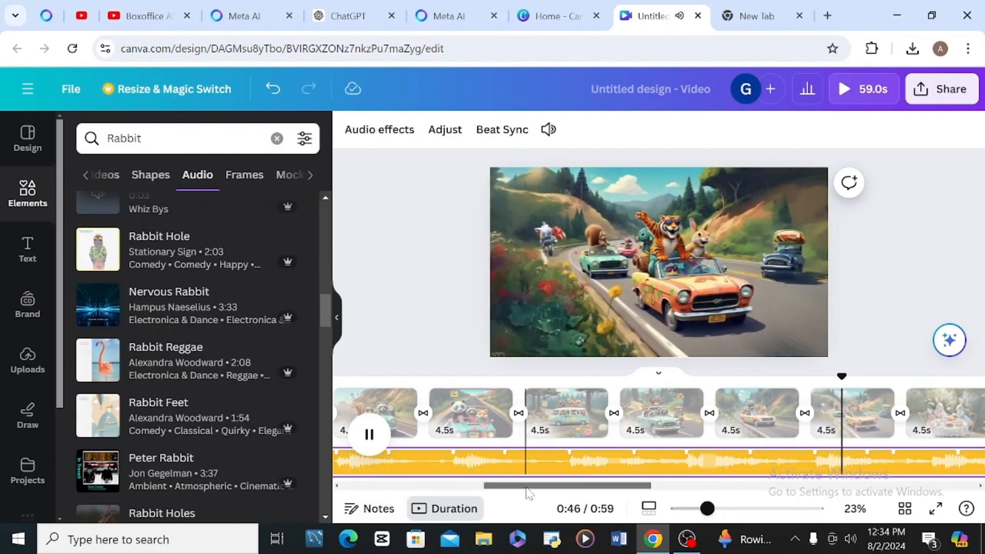
{"action": "left_click_drag", "start_coordinate": [528, 492], "coordinate": [648, 469]}
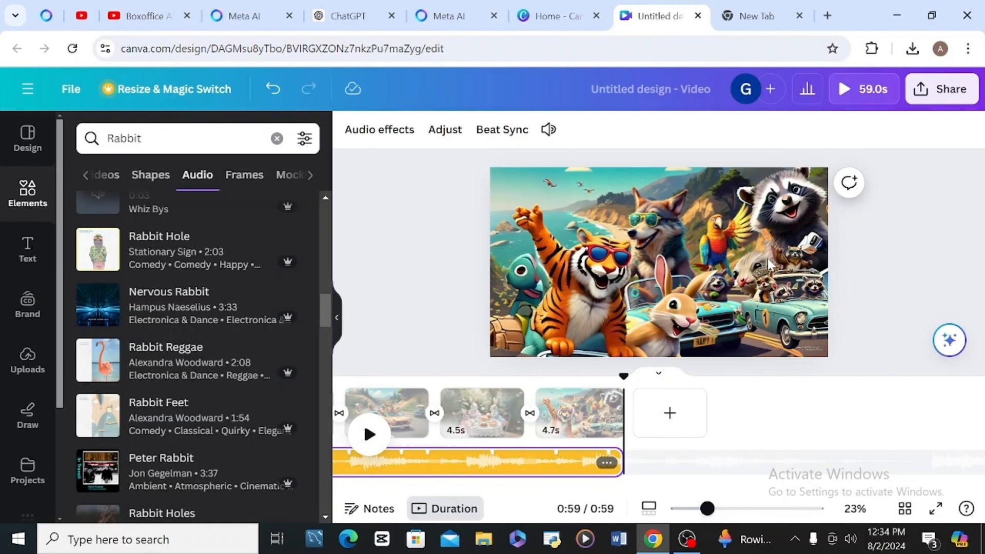
Open the design's download settings and try to download the video with the MP4 Video file type
{"action": "left_click", "coordinate": [947, 96]}
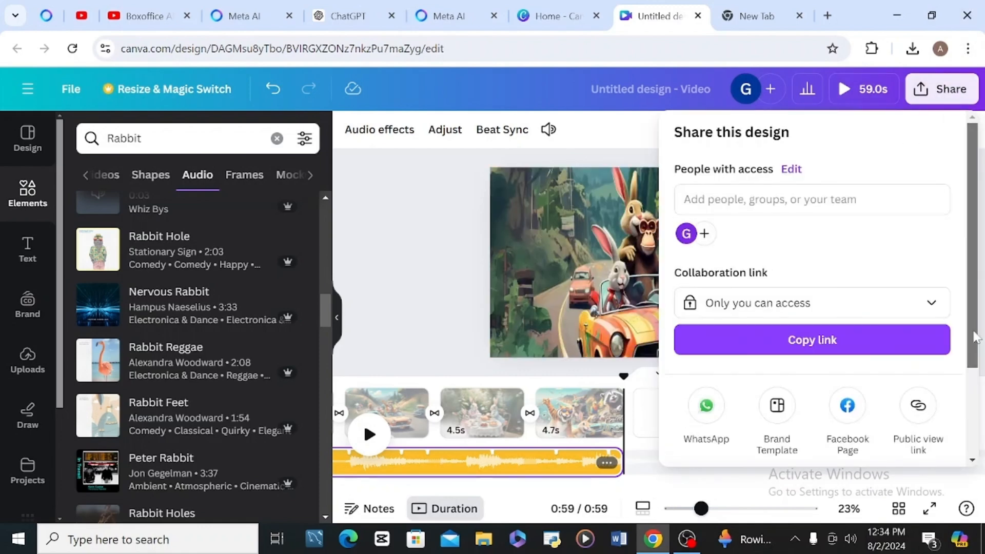
{"action": "left_click_drag", "start_coordinate": [976, 333], "coordinate": [972, 418]}
{"action": "left_click", "coordinate": [751, 380]}
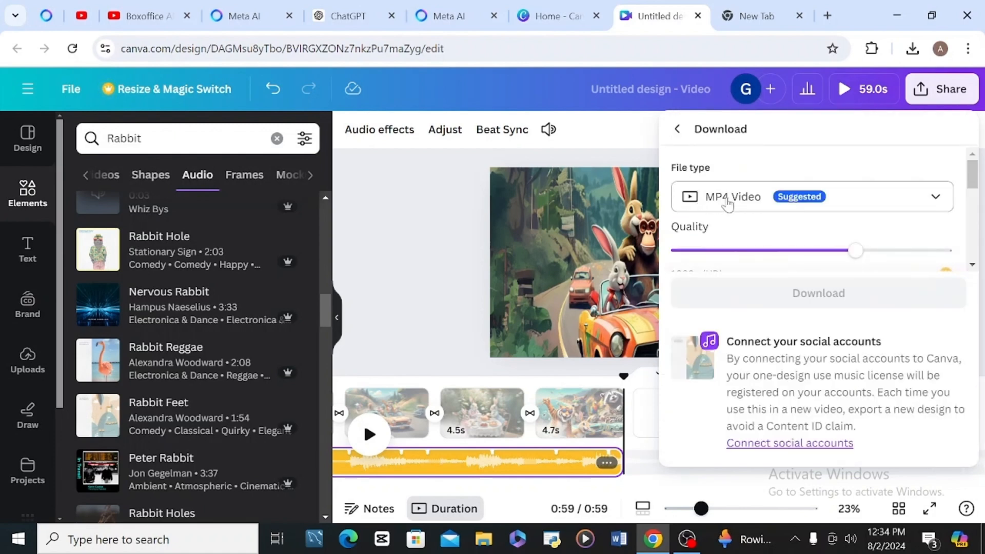
{"action": "left_click", "coordinate": [845, 291]}
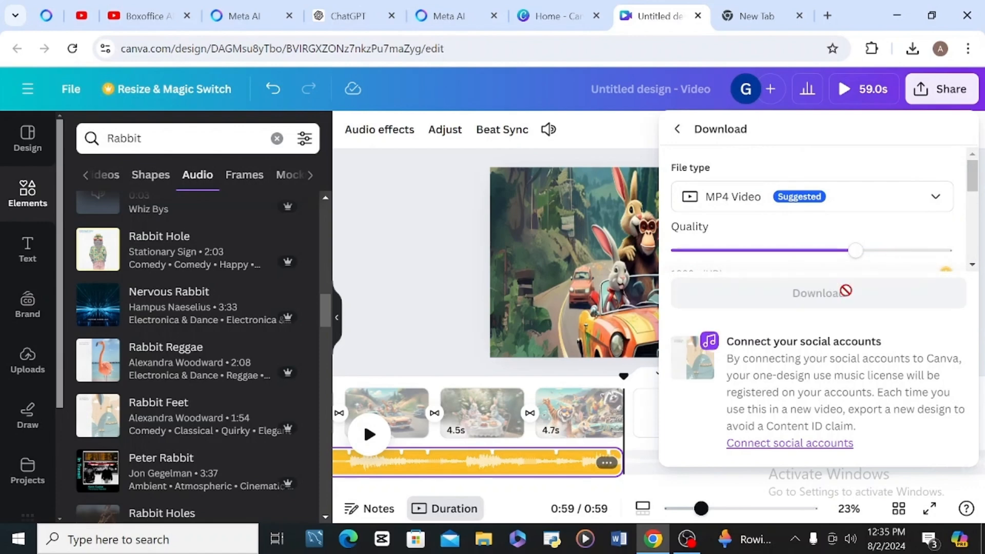